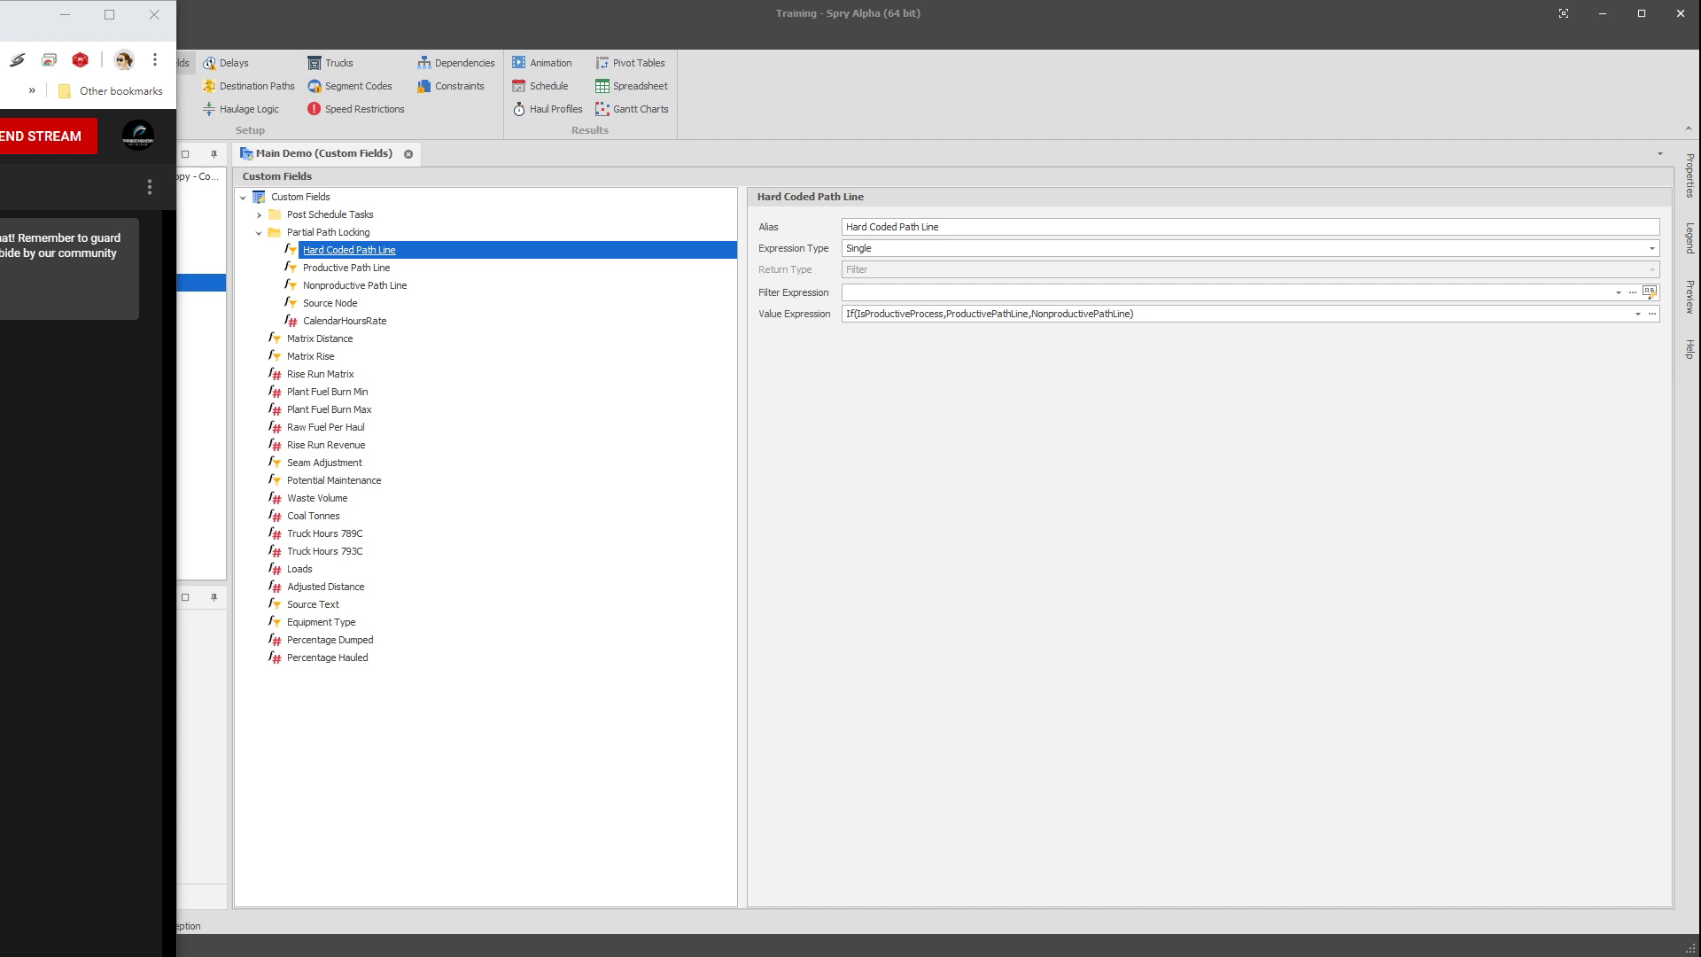
Examine the value expression of the Productive Path Line custom field in the Partial Path Locking folder.
left_click(63, 12)
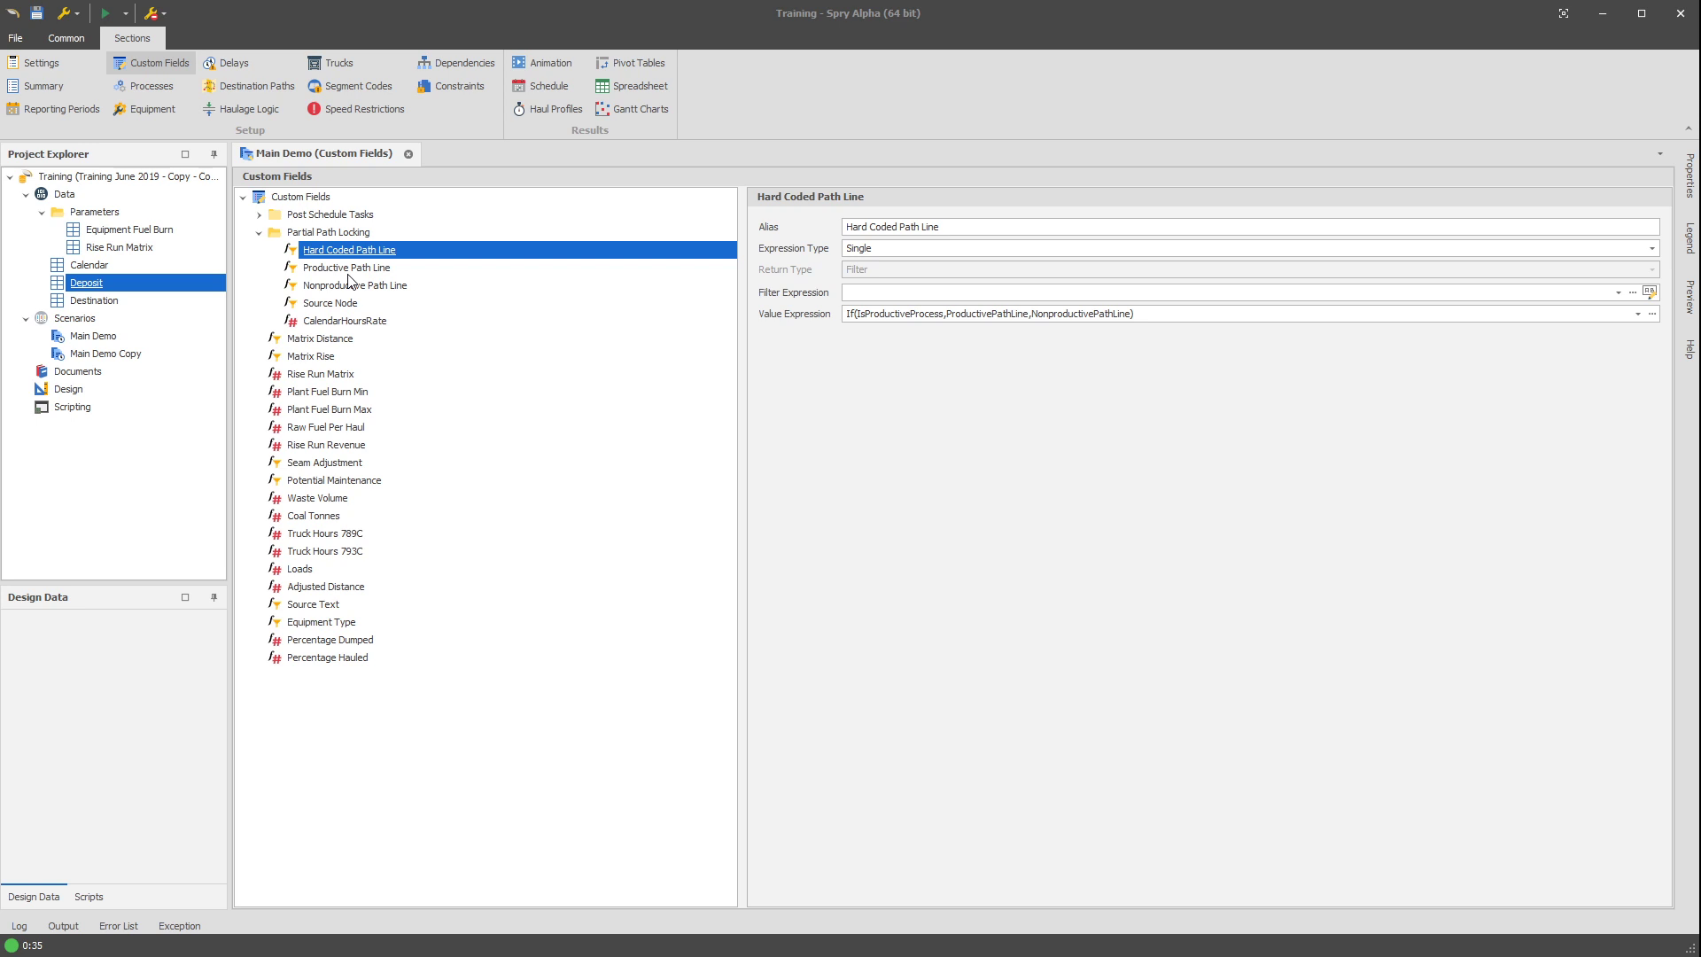
left_click(352, 269)
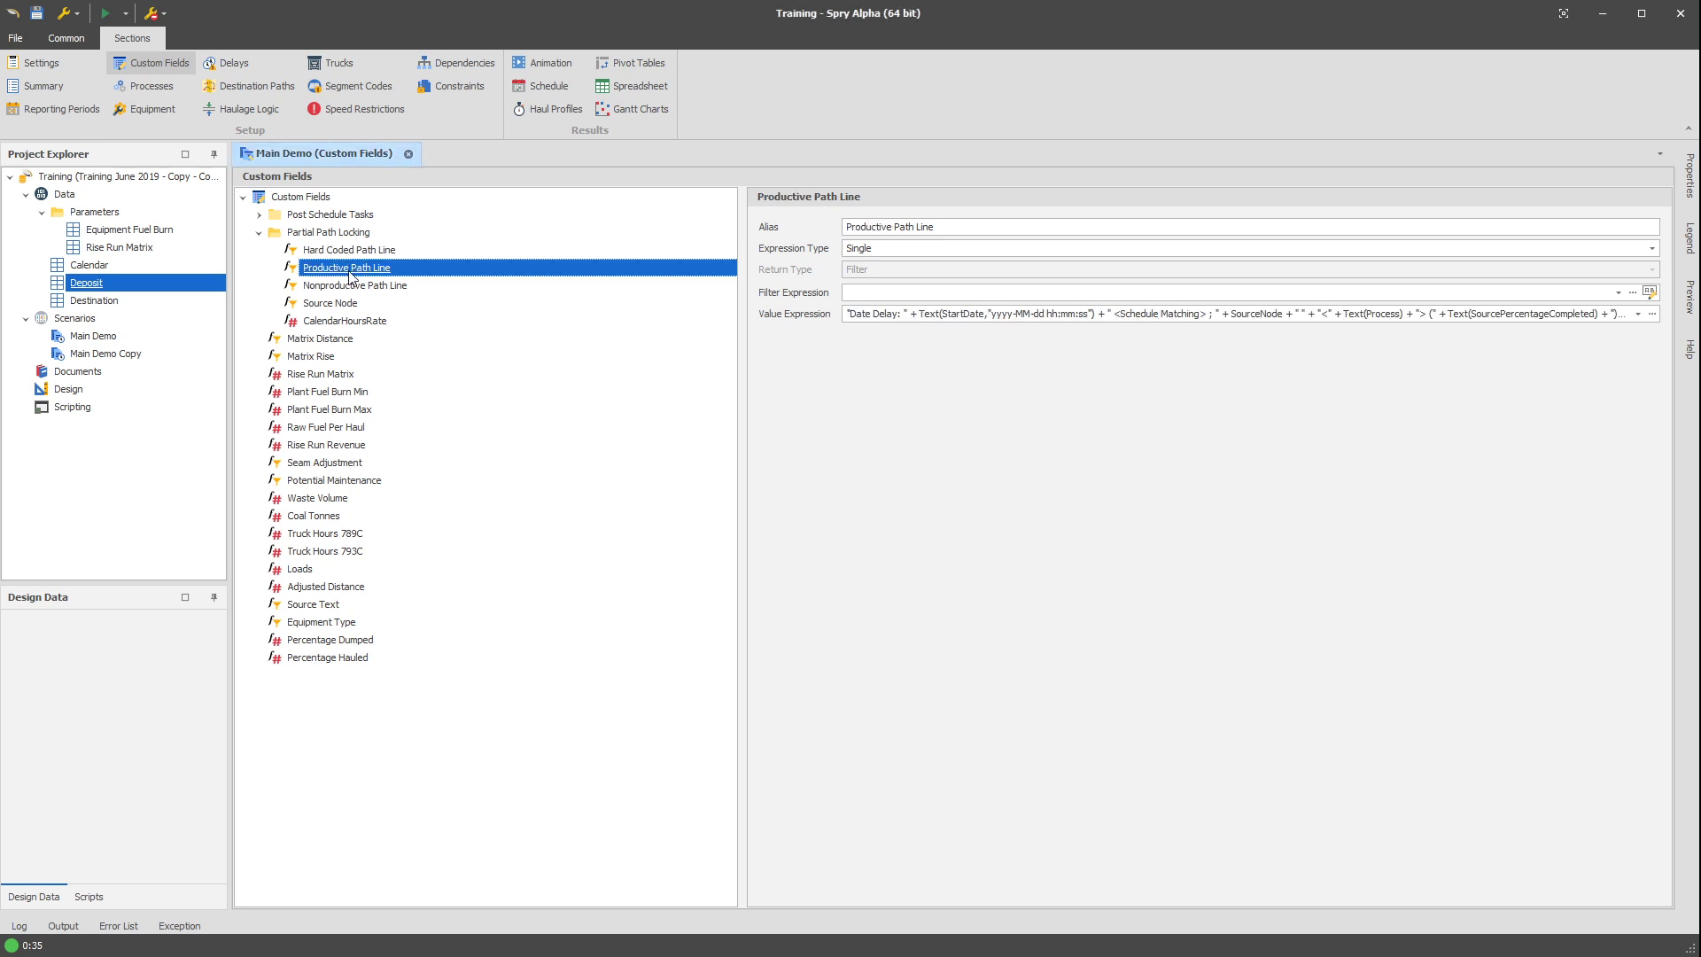
left_click(1072, 317)
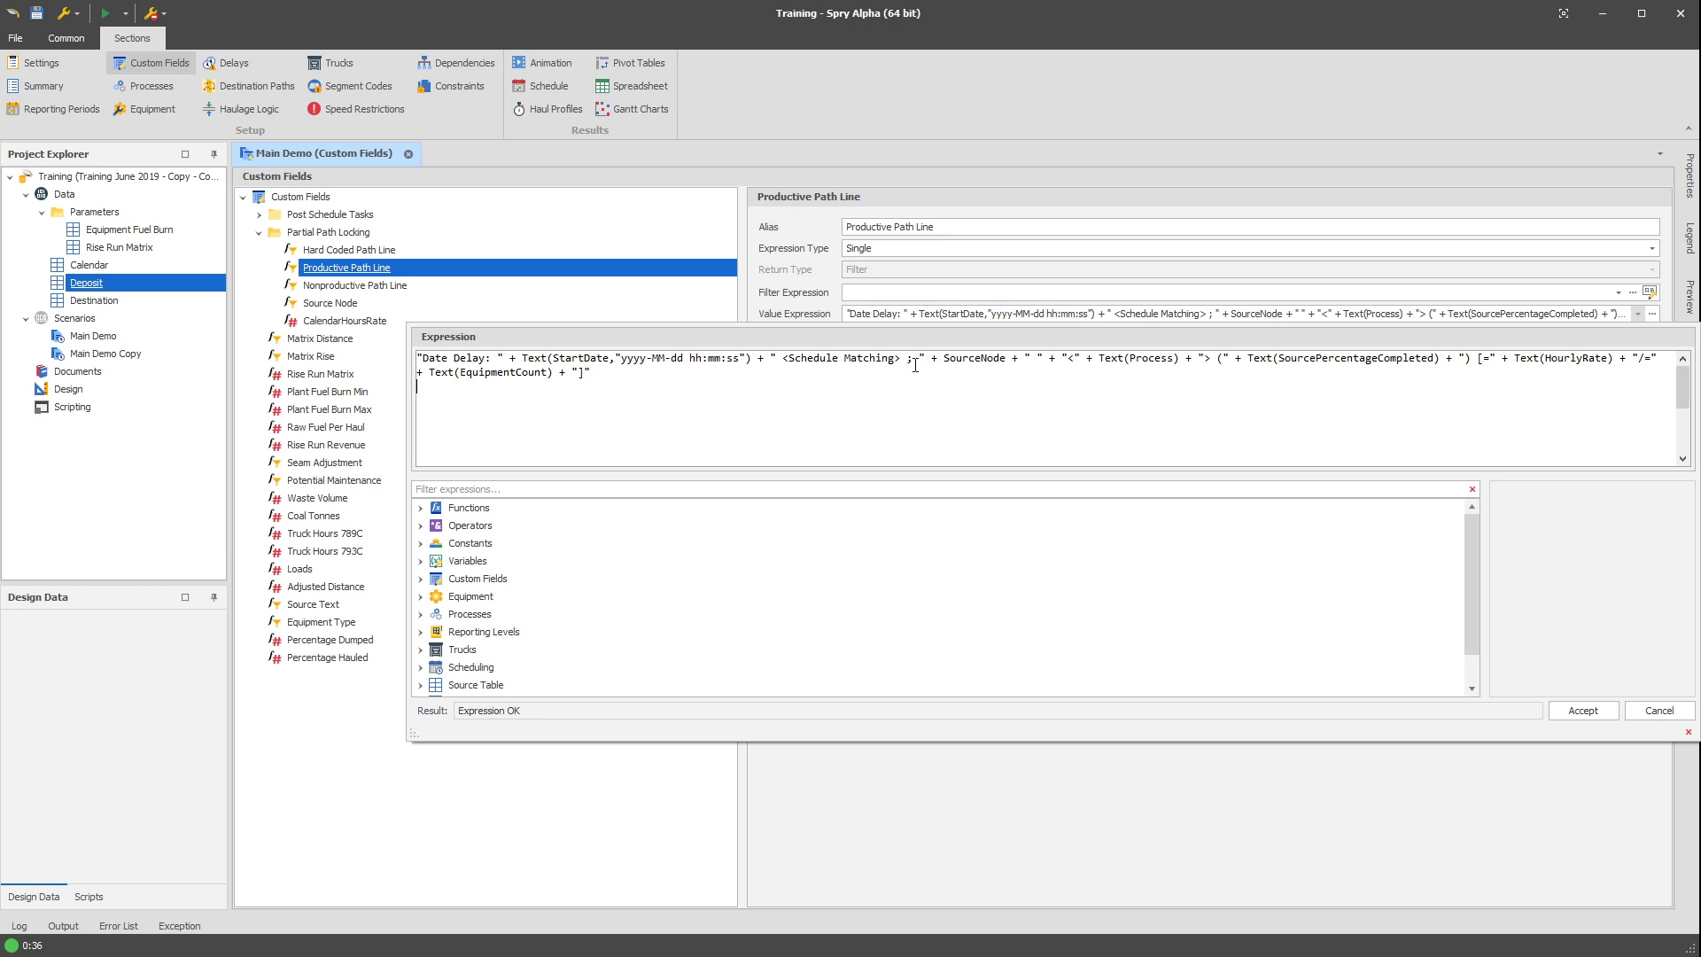
left_click(381, 285)
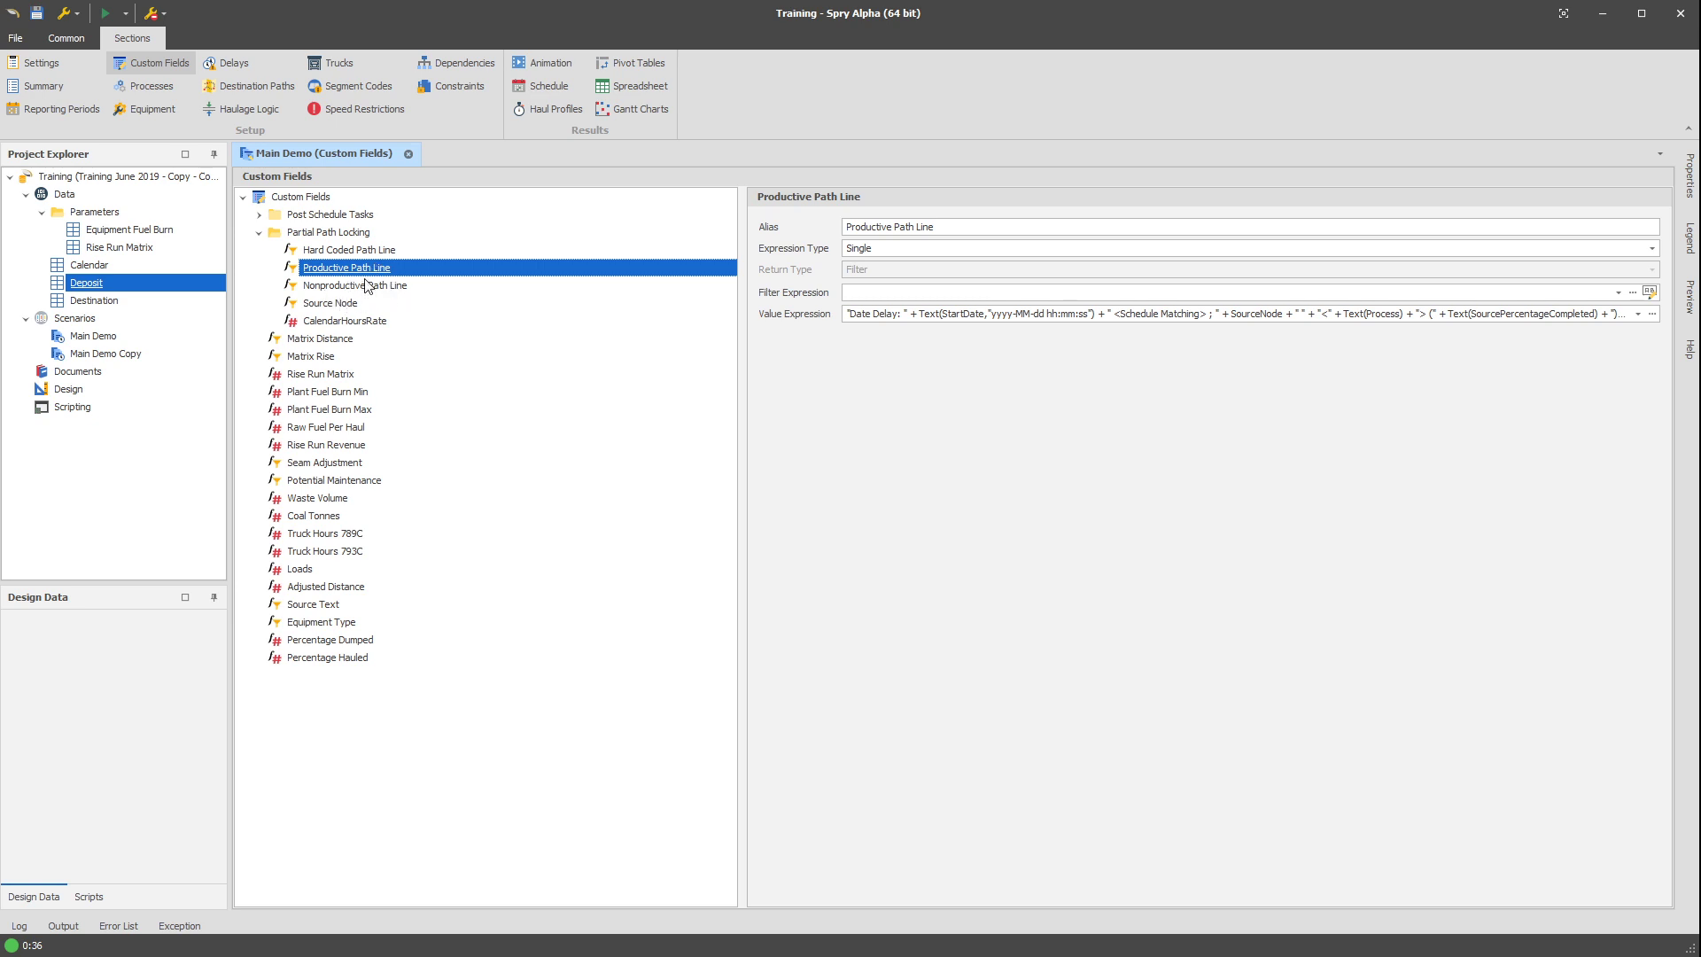
Copy the Hard Coded Path Line text of the index 0 record in the output schedule.
left_click(550, 86)
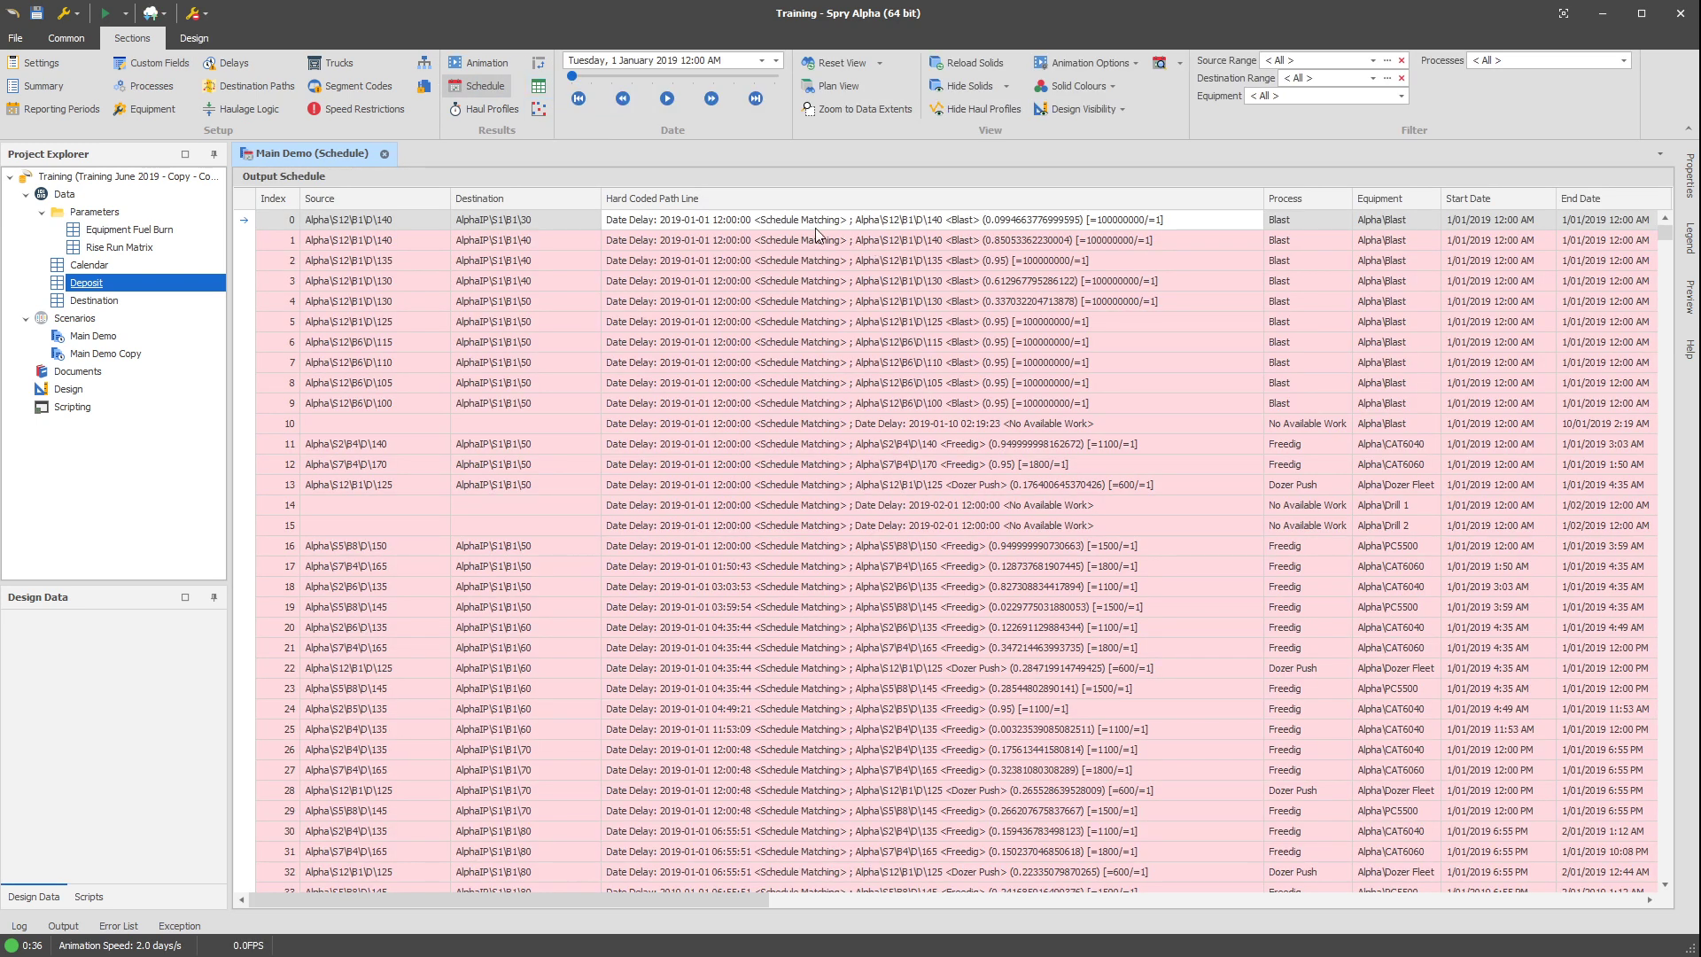
left_click(888, 221)
left_click_drag(1204, 215, 517, 218)
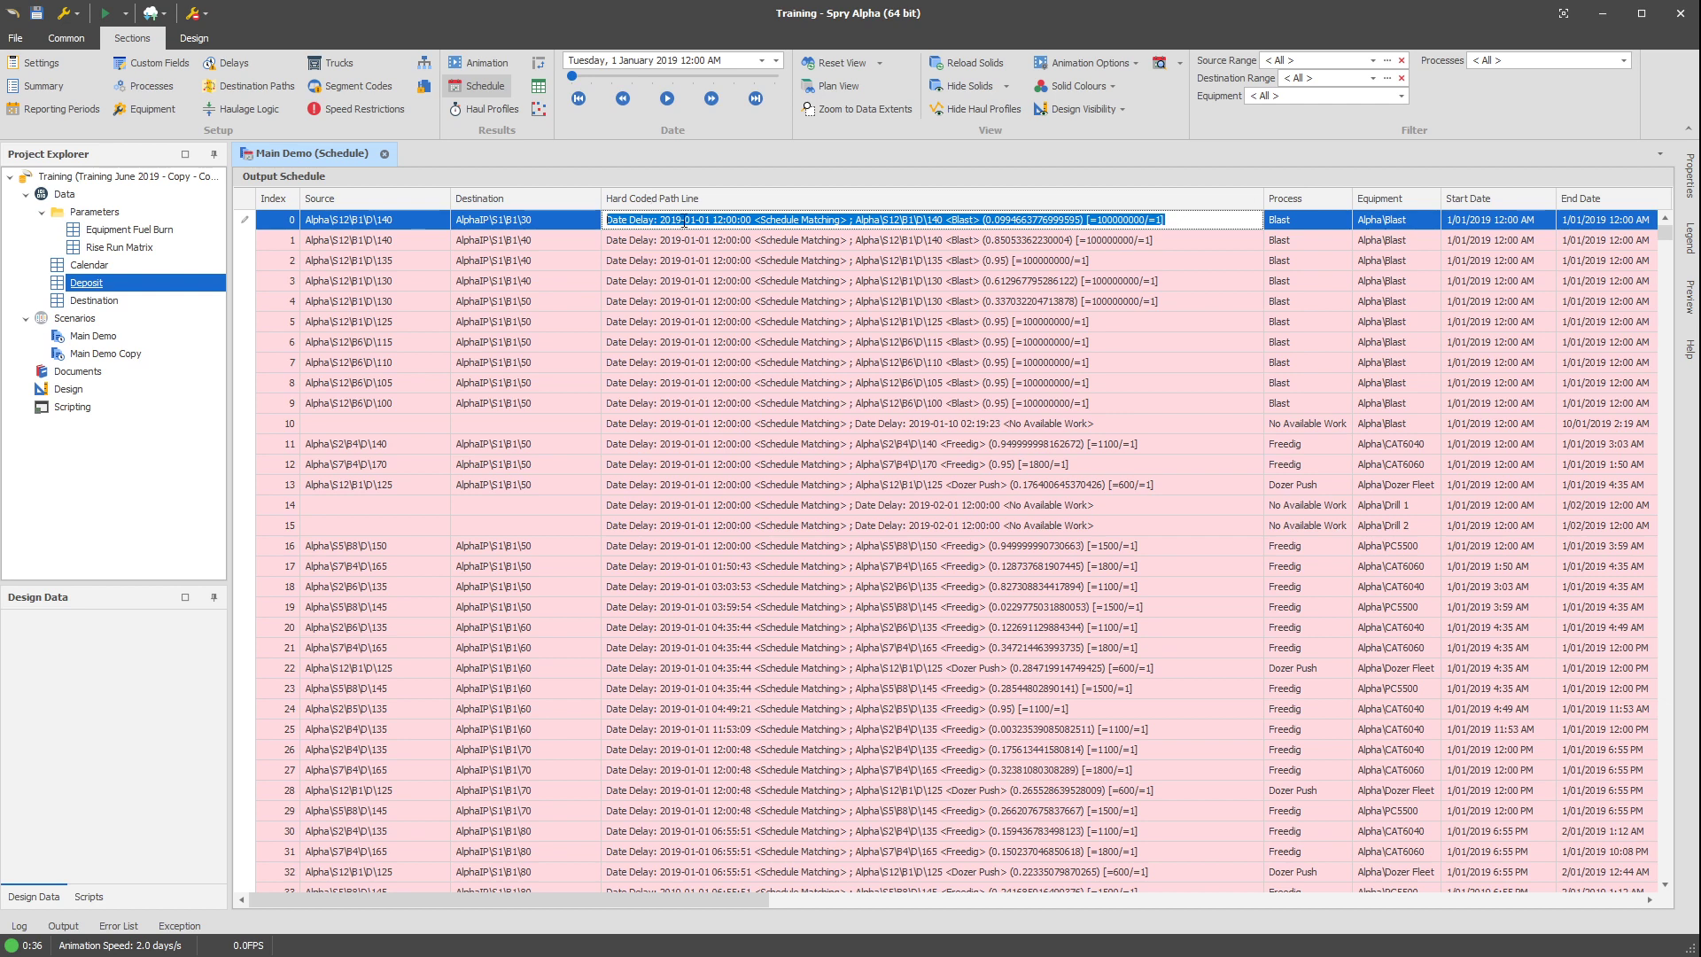
left_click(1010, 239)
left_click(1170, 219)
left_click_drag(1169, 220, 605, 220)
key("ctrl+c")
Replace the two date delay lines in the Blast equipment's source path with the copied line, leaving blank lines before Allow Advance.
left_click(143, 109)
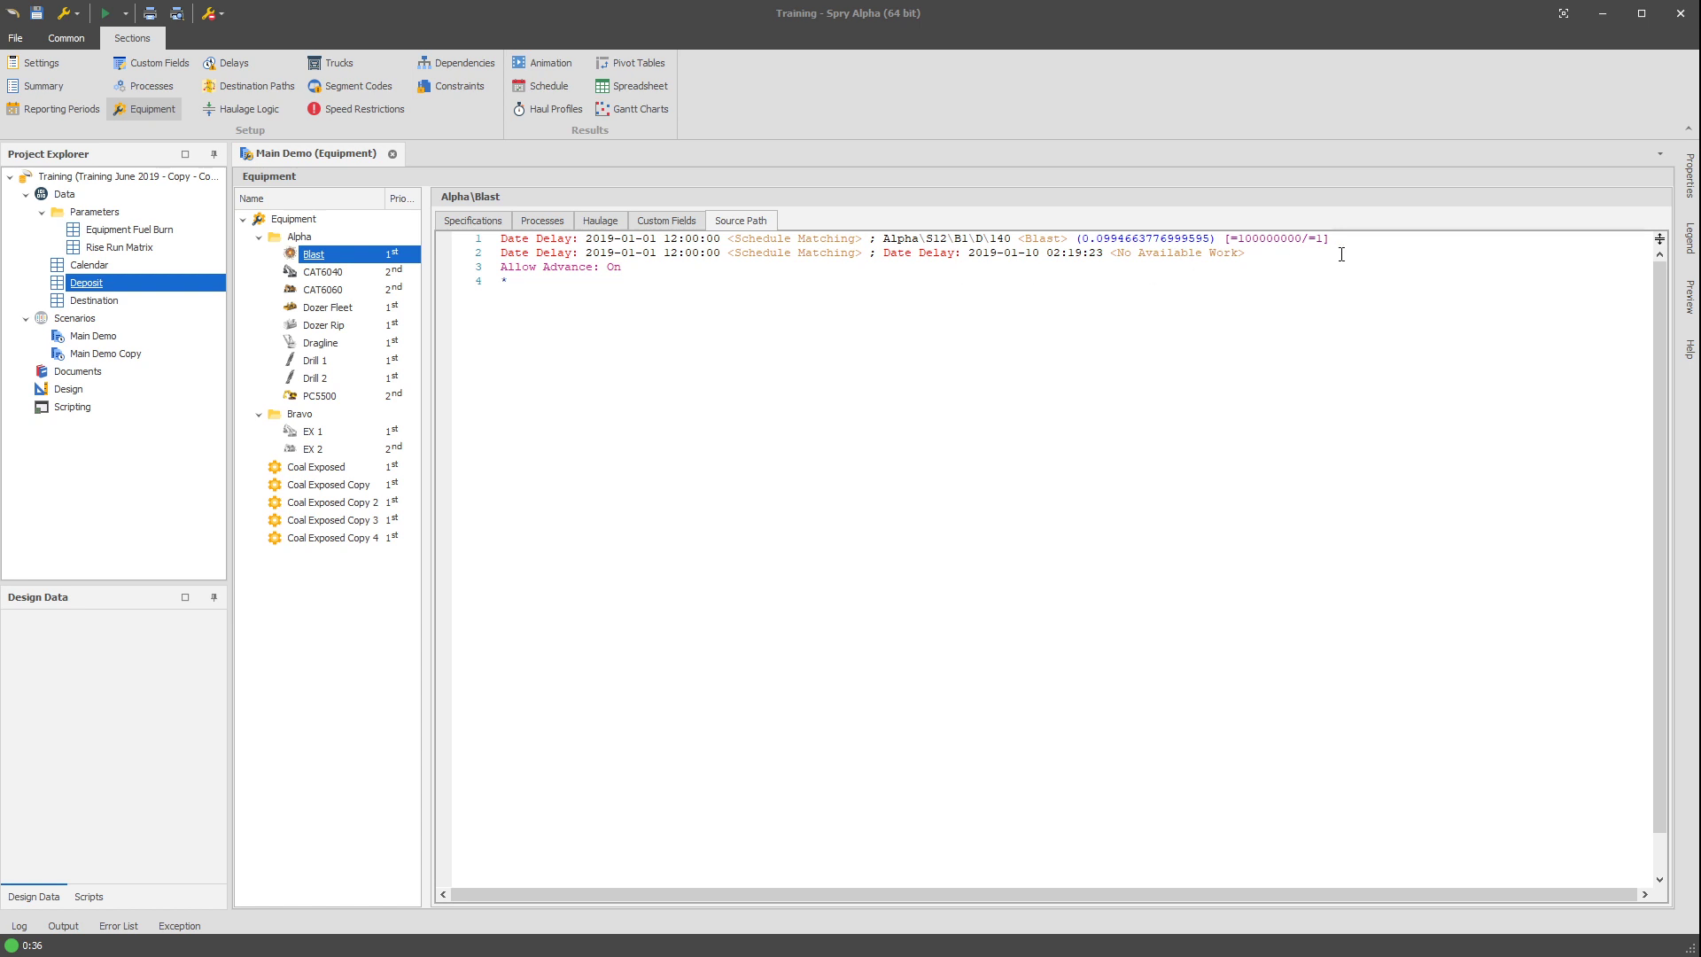
left_click_drag(1341, 254, 420, 232)
key("ctrl+v")
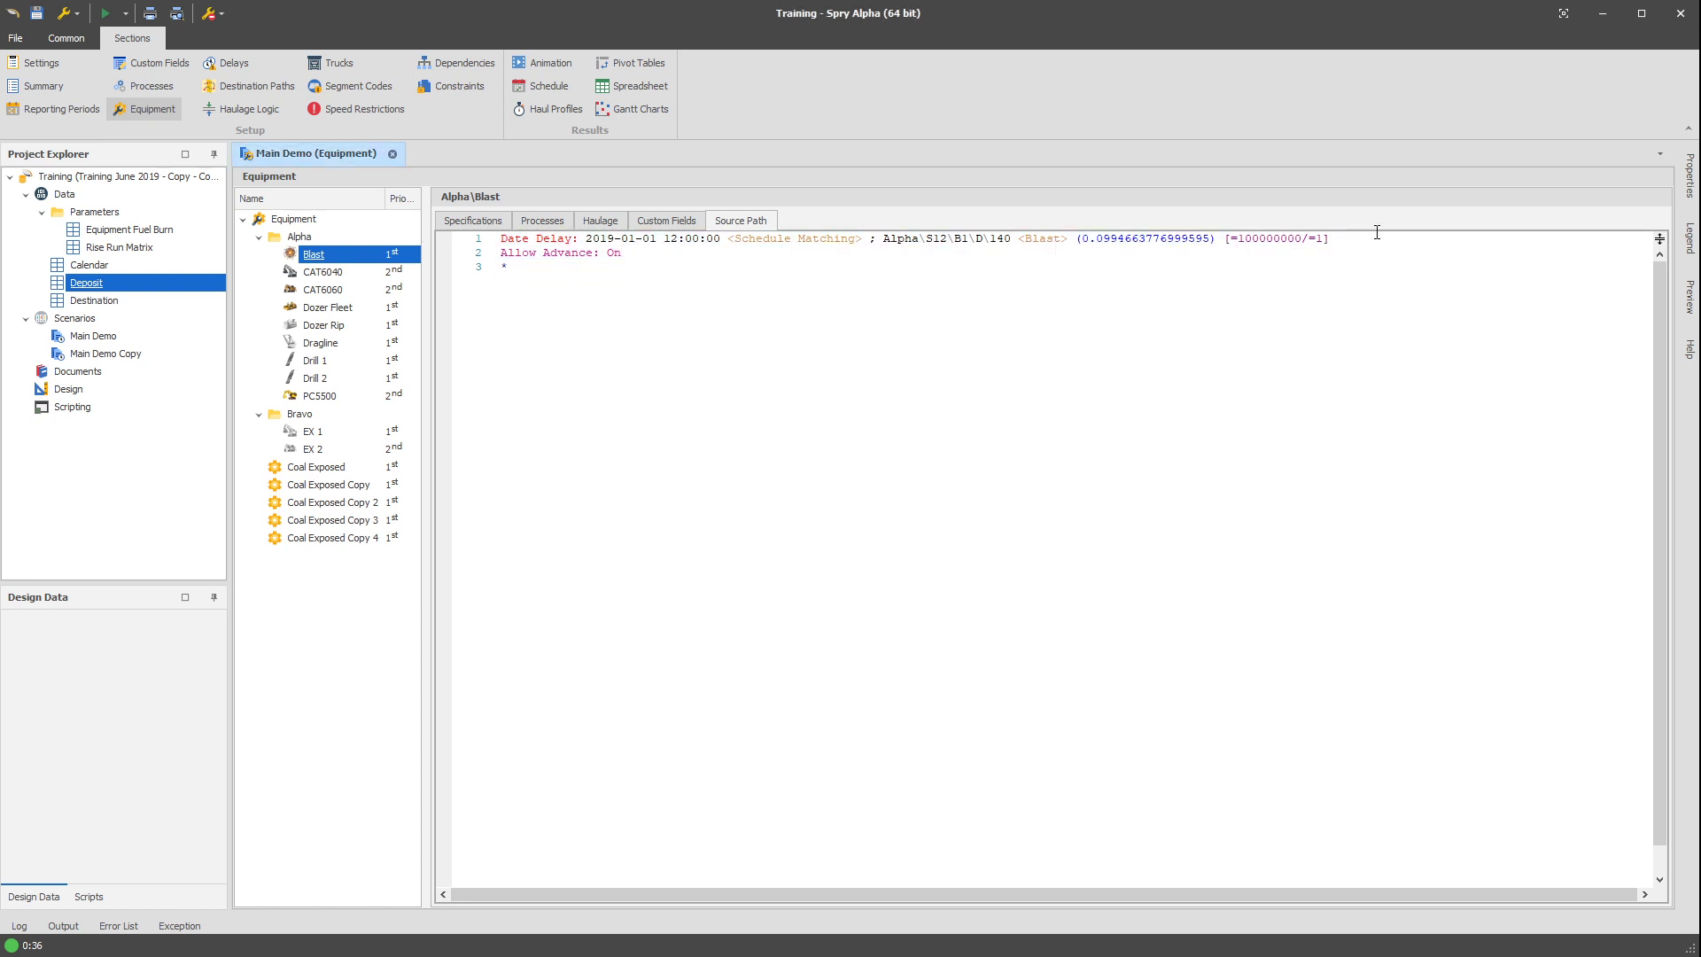
key("Return")
key("Return")
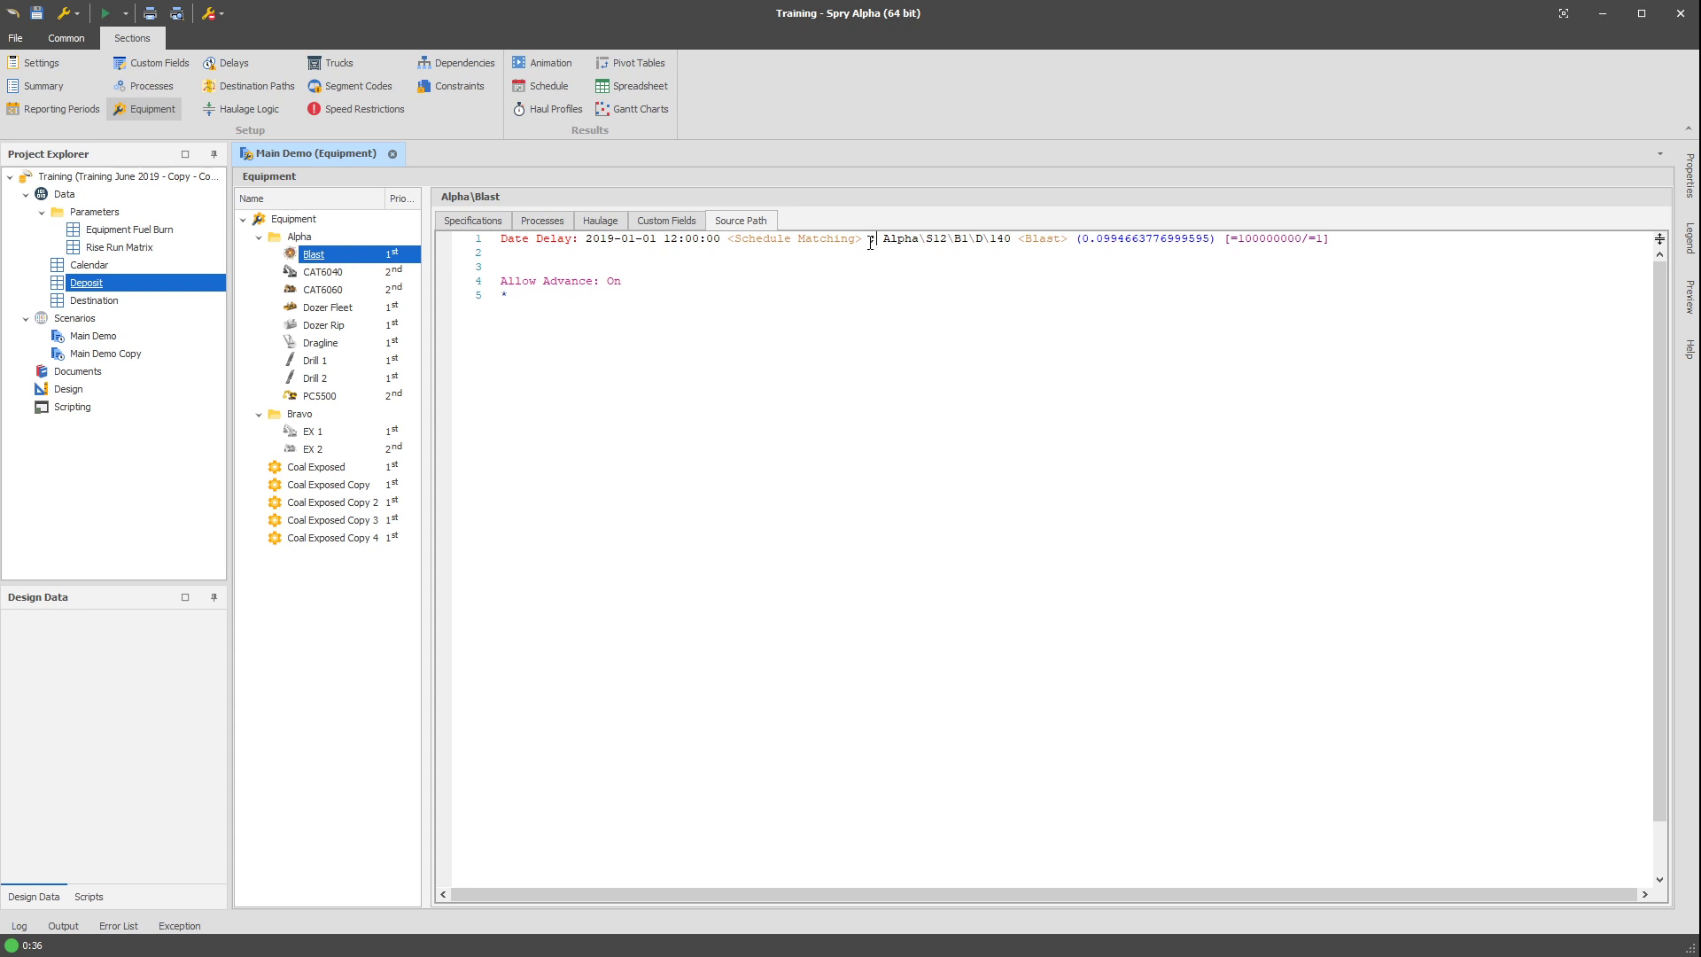
Examine the Date Delay timestamp and Schedule Matching portions of the path line in Blast's source path.
left_click_drag(870, 241, 462, 248)
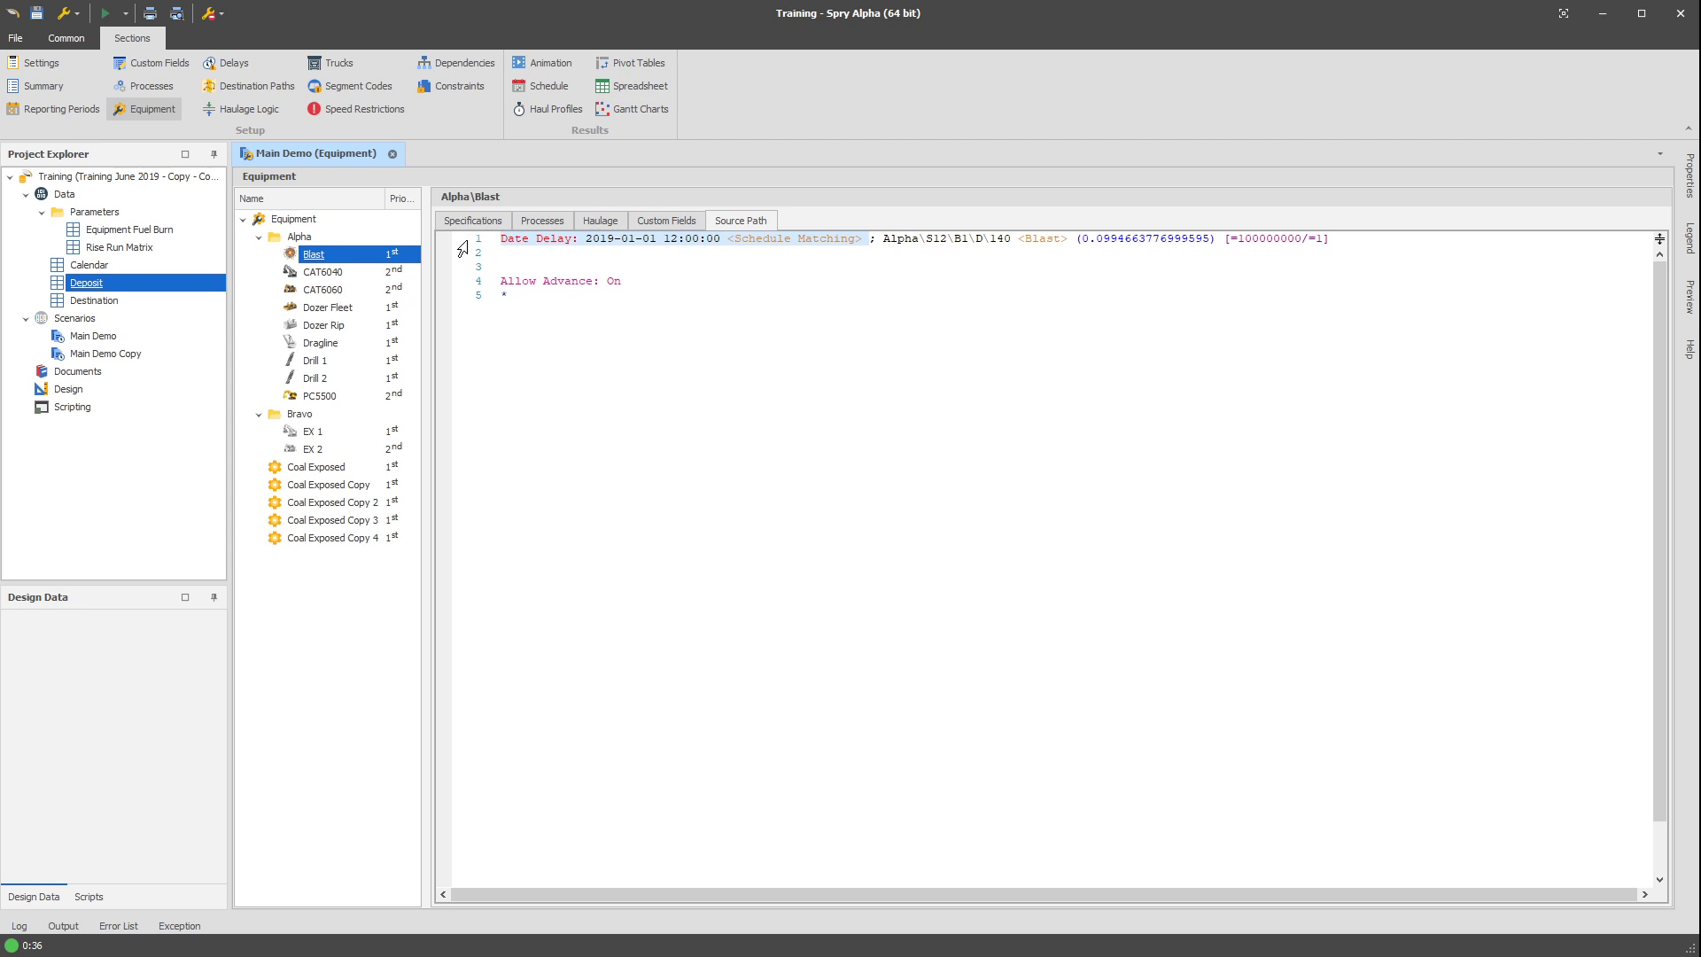
left_click(642, 241)
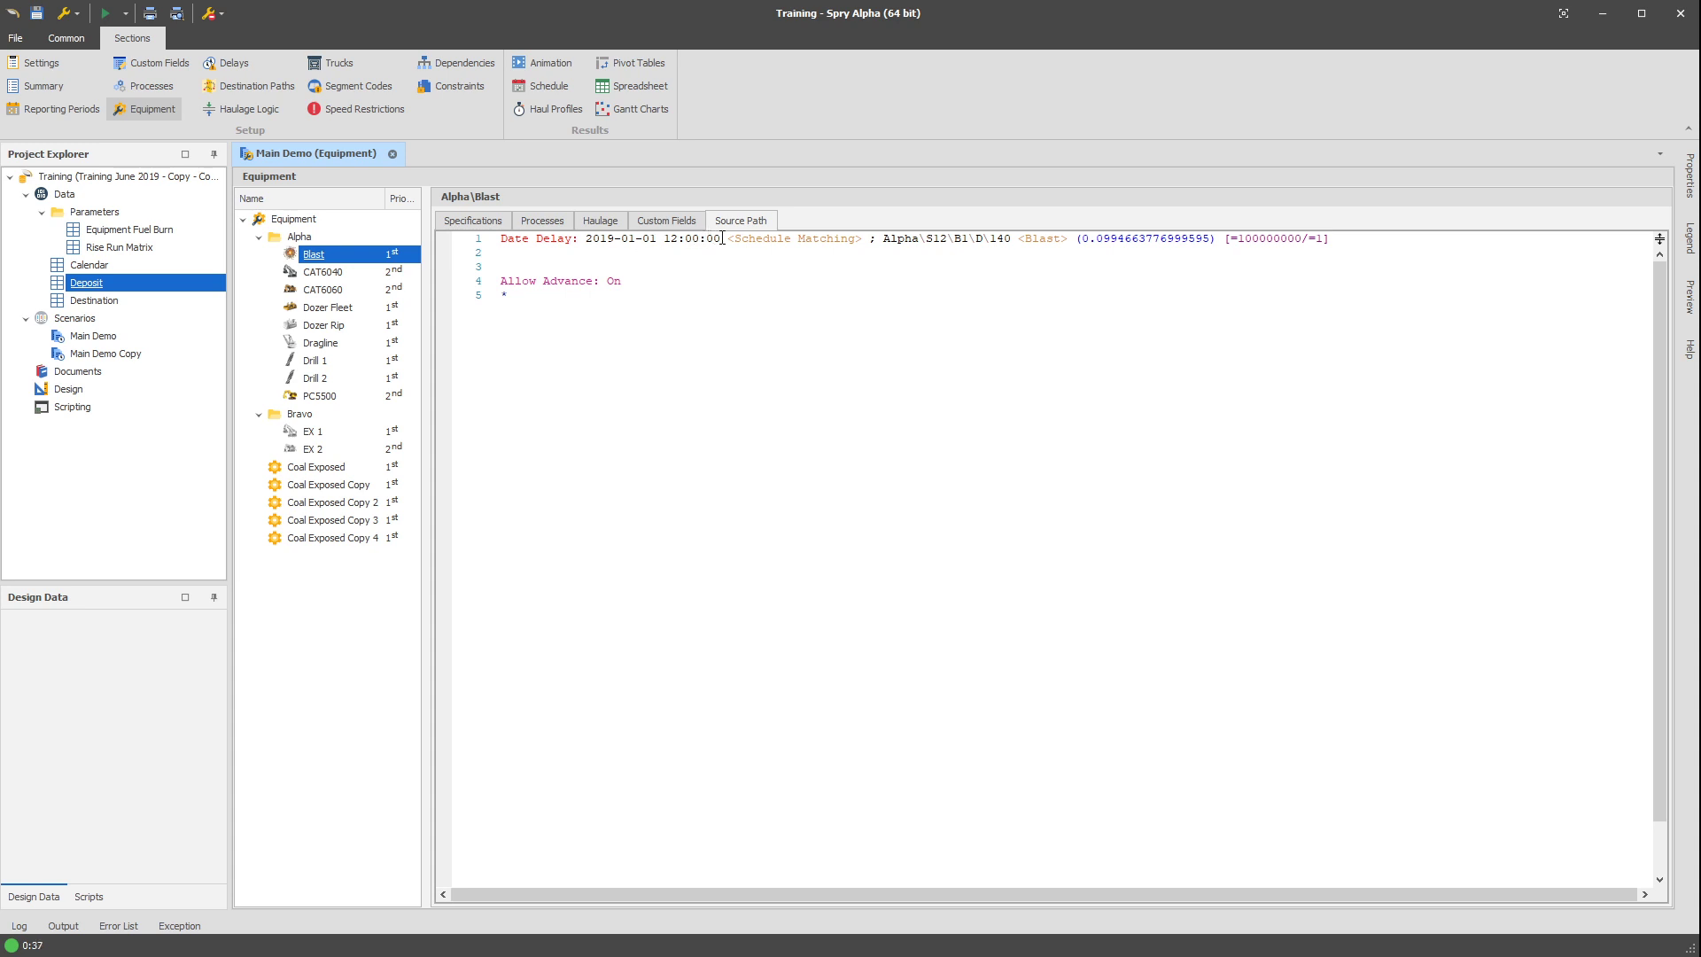
left_click_drag(723, 239, 491, 238)
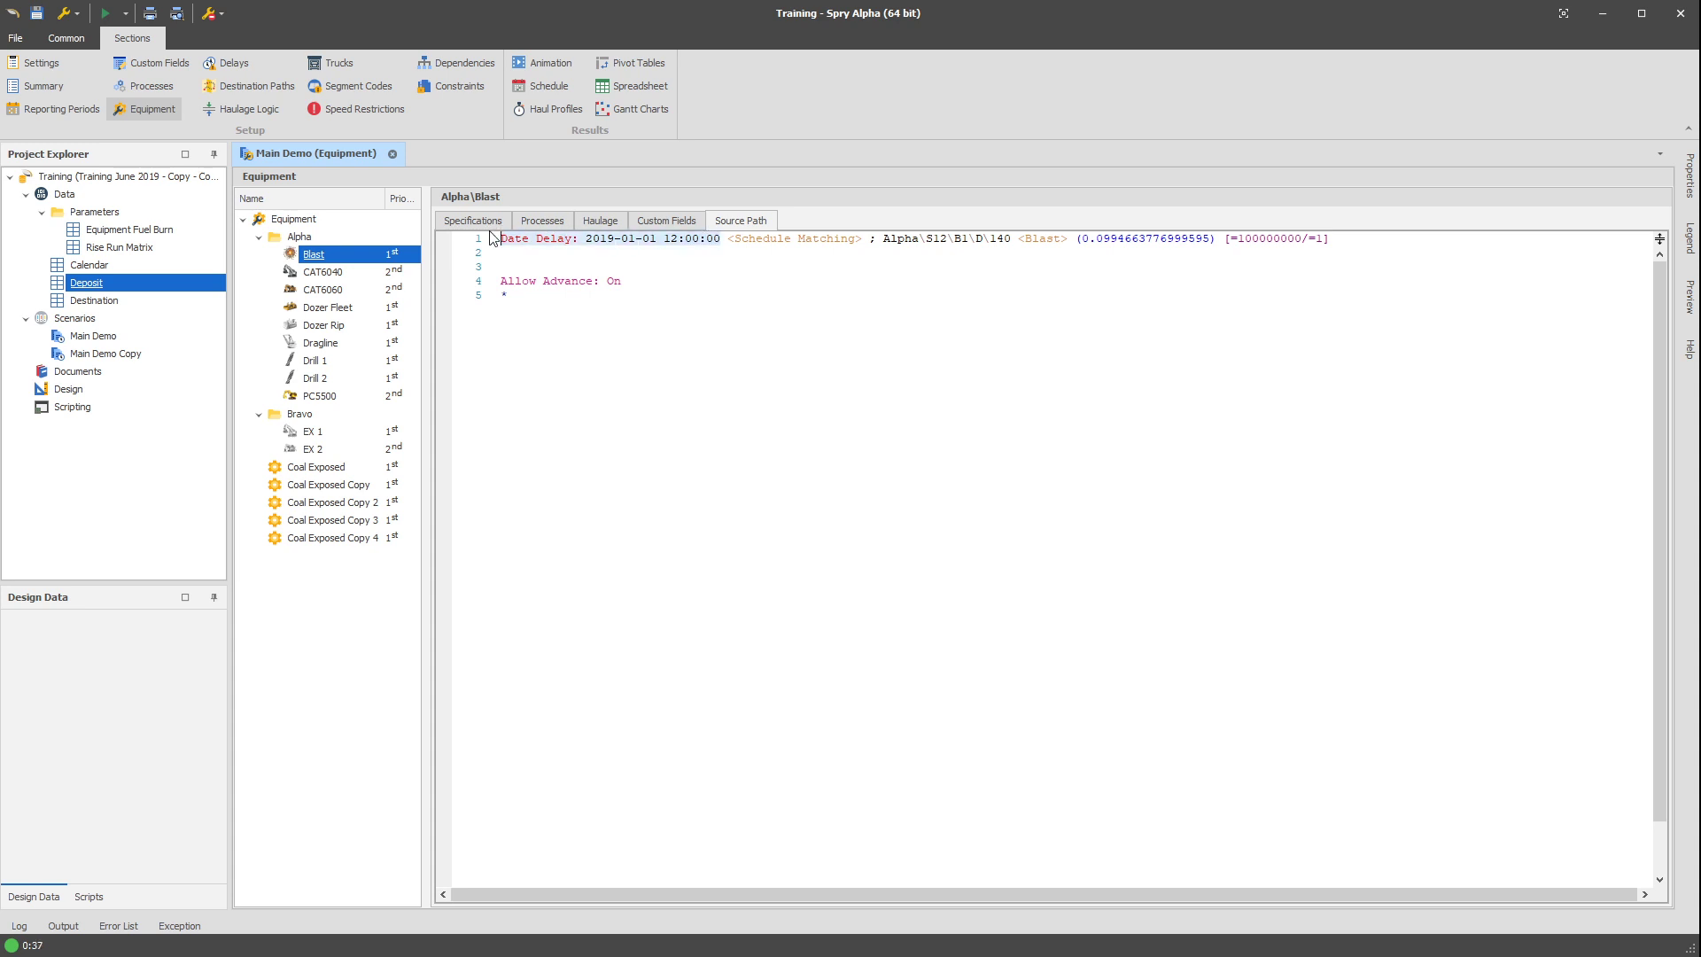
left_click(607, 241)
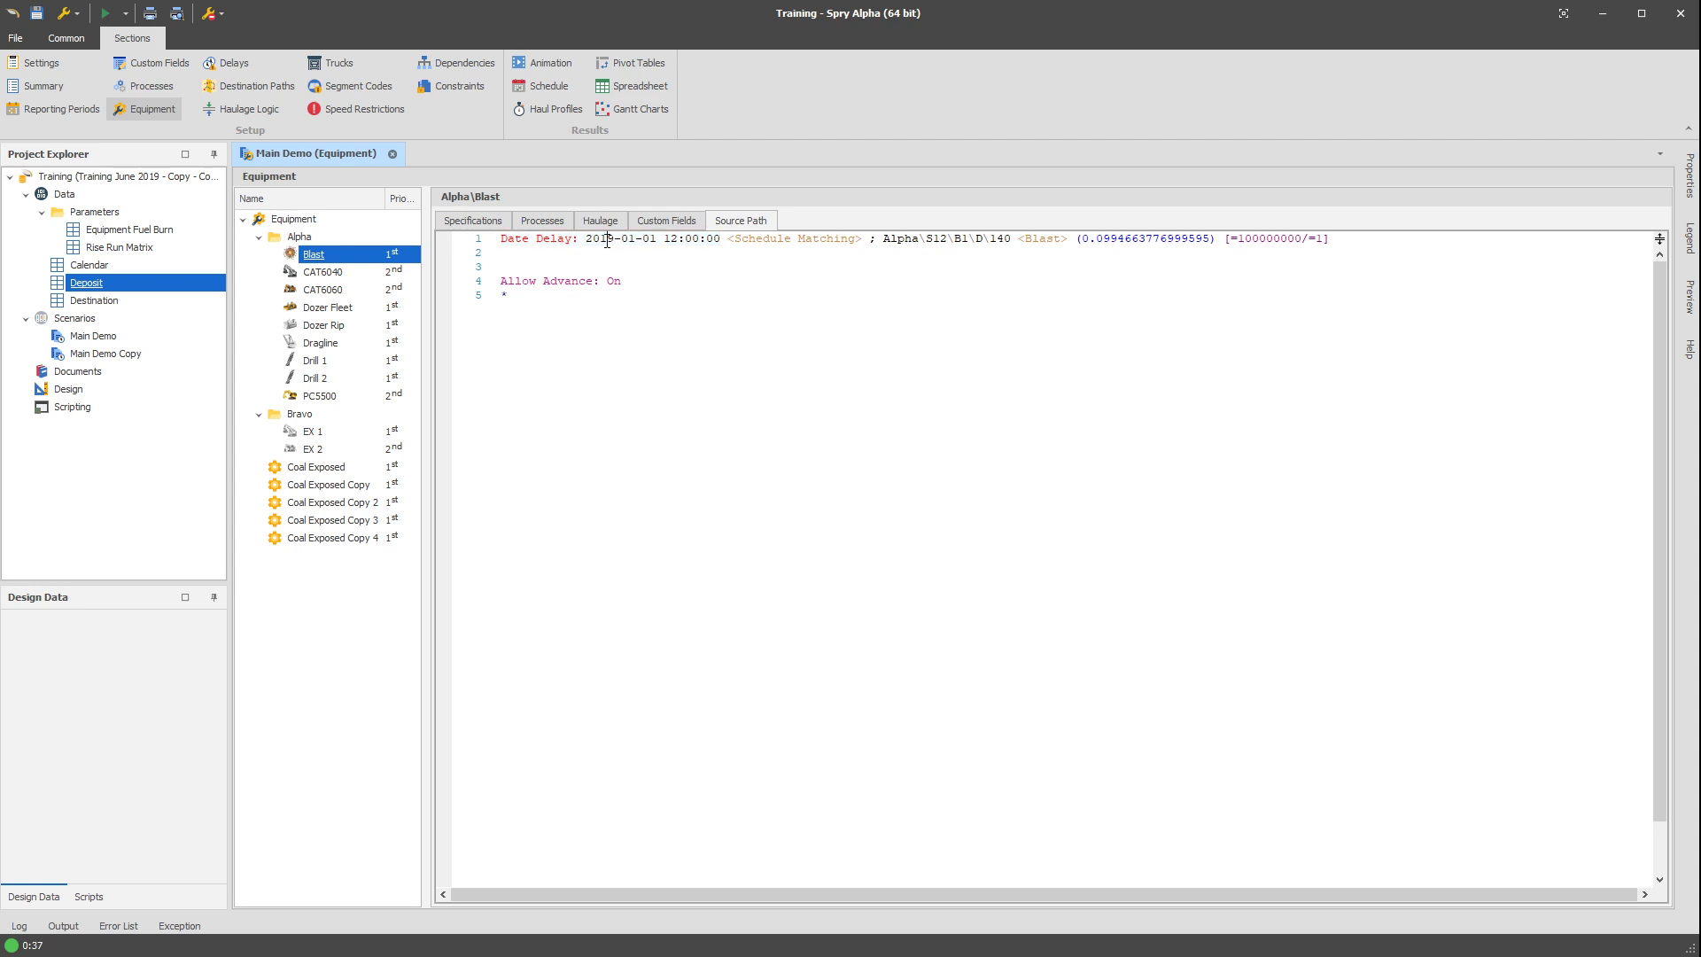
left_click_drag(729, 240, 856, 244)
left_click(802, 241)
left_click_drag(873, 241, 1338, 253)
left_click(833, 248)
left_click_drag(721, 240, 586, 238)
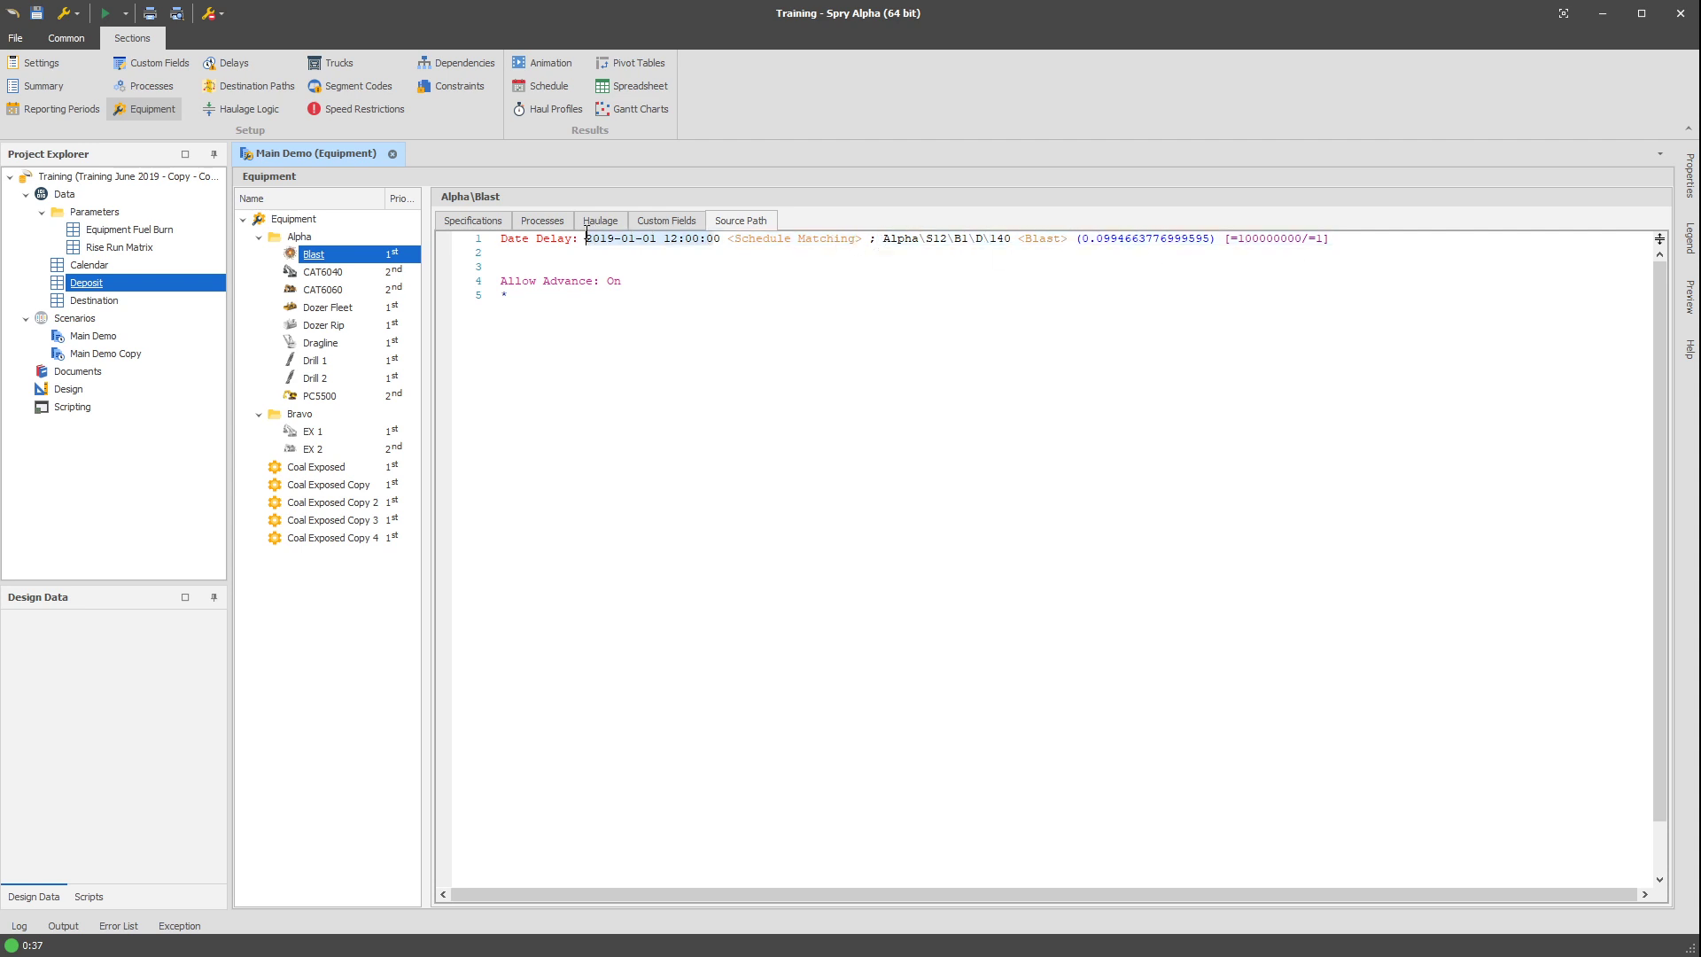
Examine the source node, process, completion percentage, hourly rate and equipment count portions of the Blast path line.
left_click_drag(885, 240, 1431, 254)
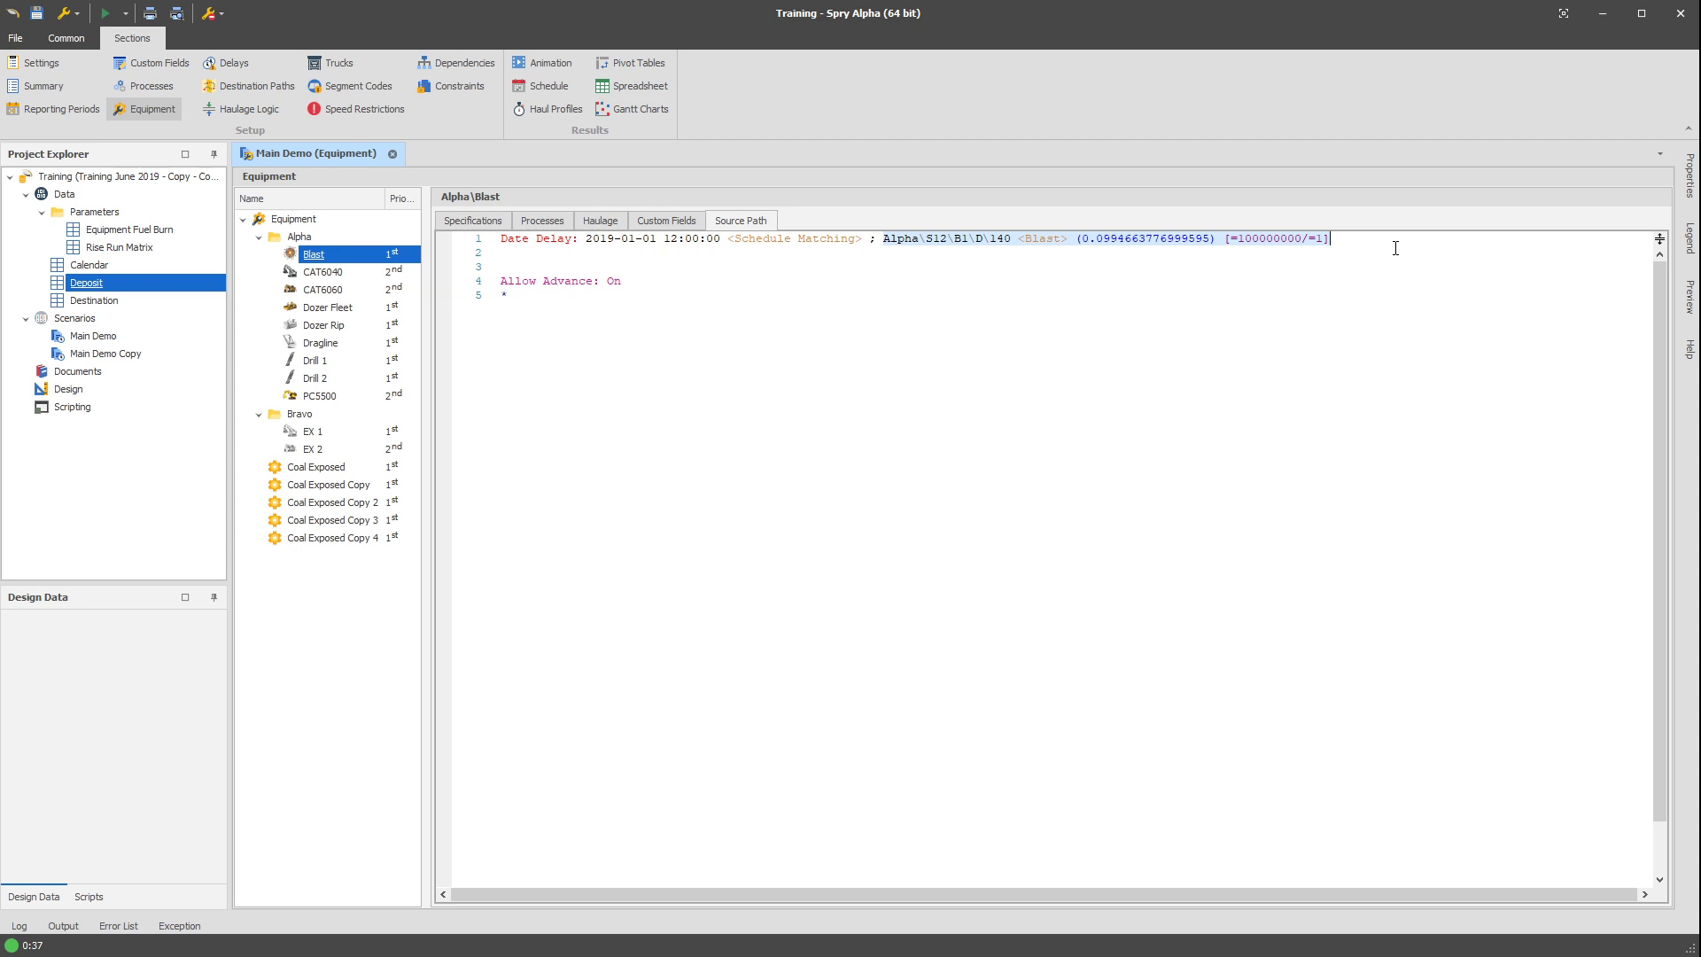
left_click(1186, 239)
left_click_drag(1082, 240, 1212, 238)
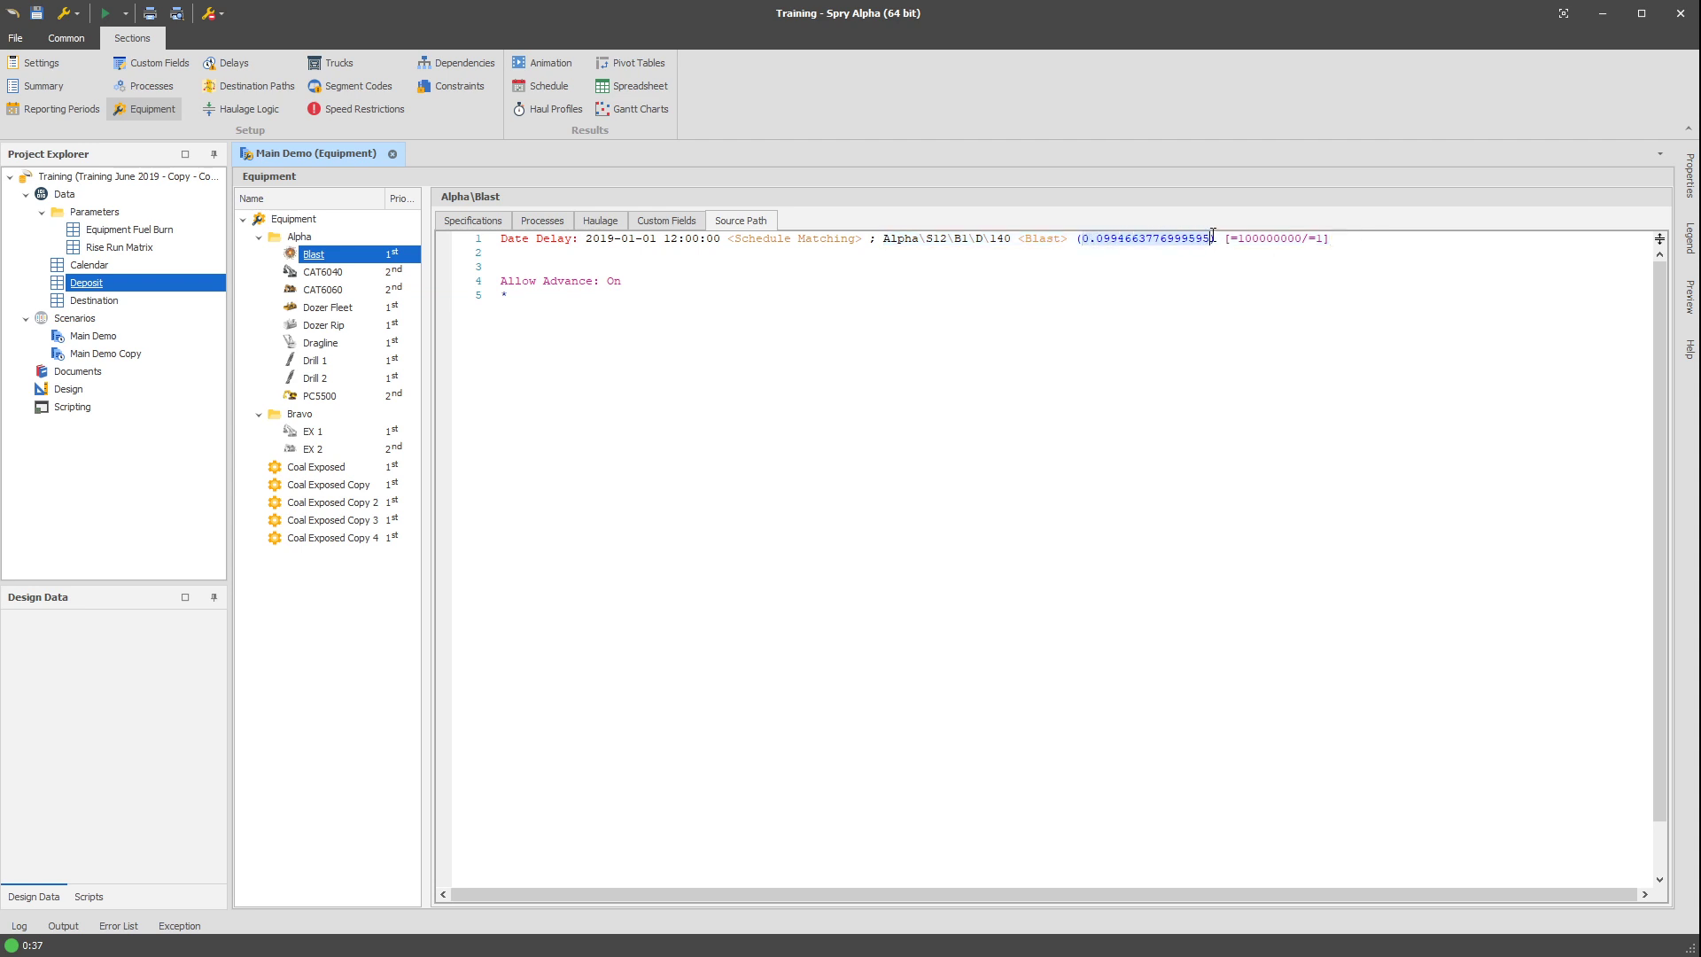
double_click(1048, 239)
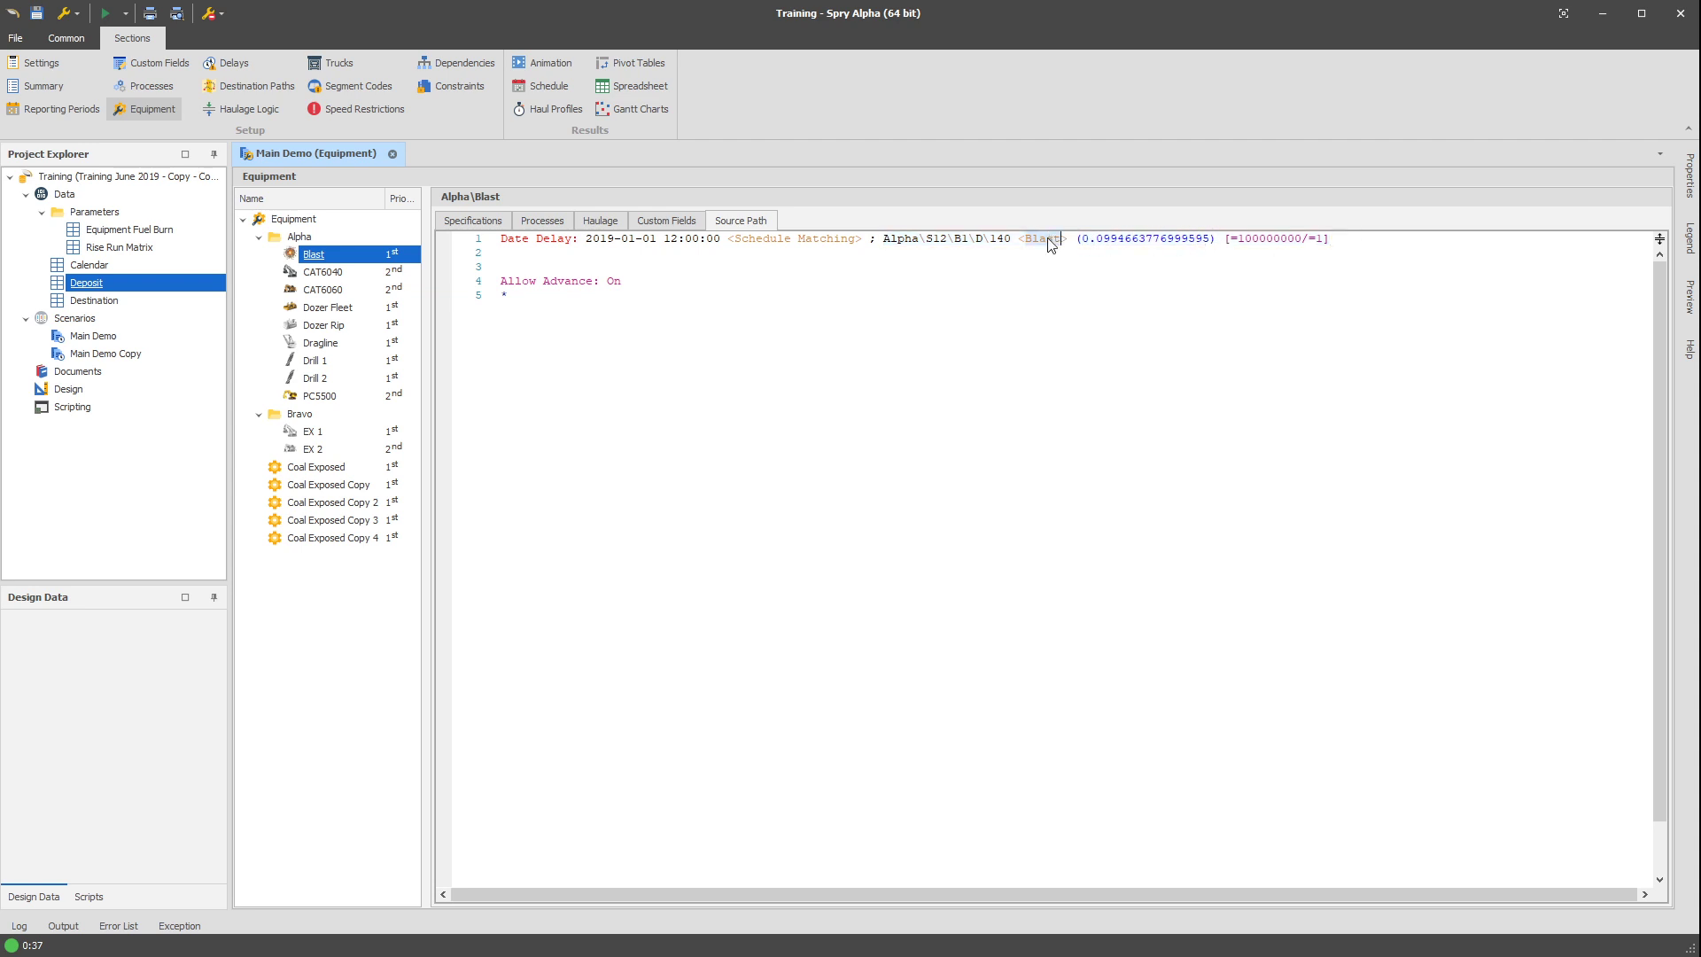
left_click_drag(1082, 239, 1325, 241)
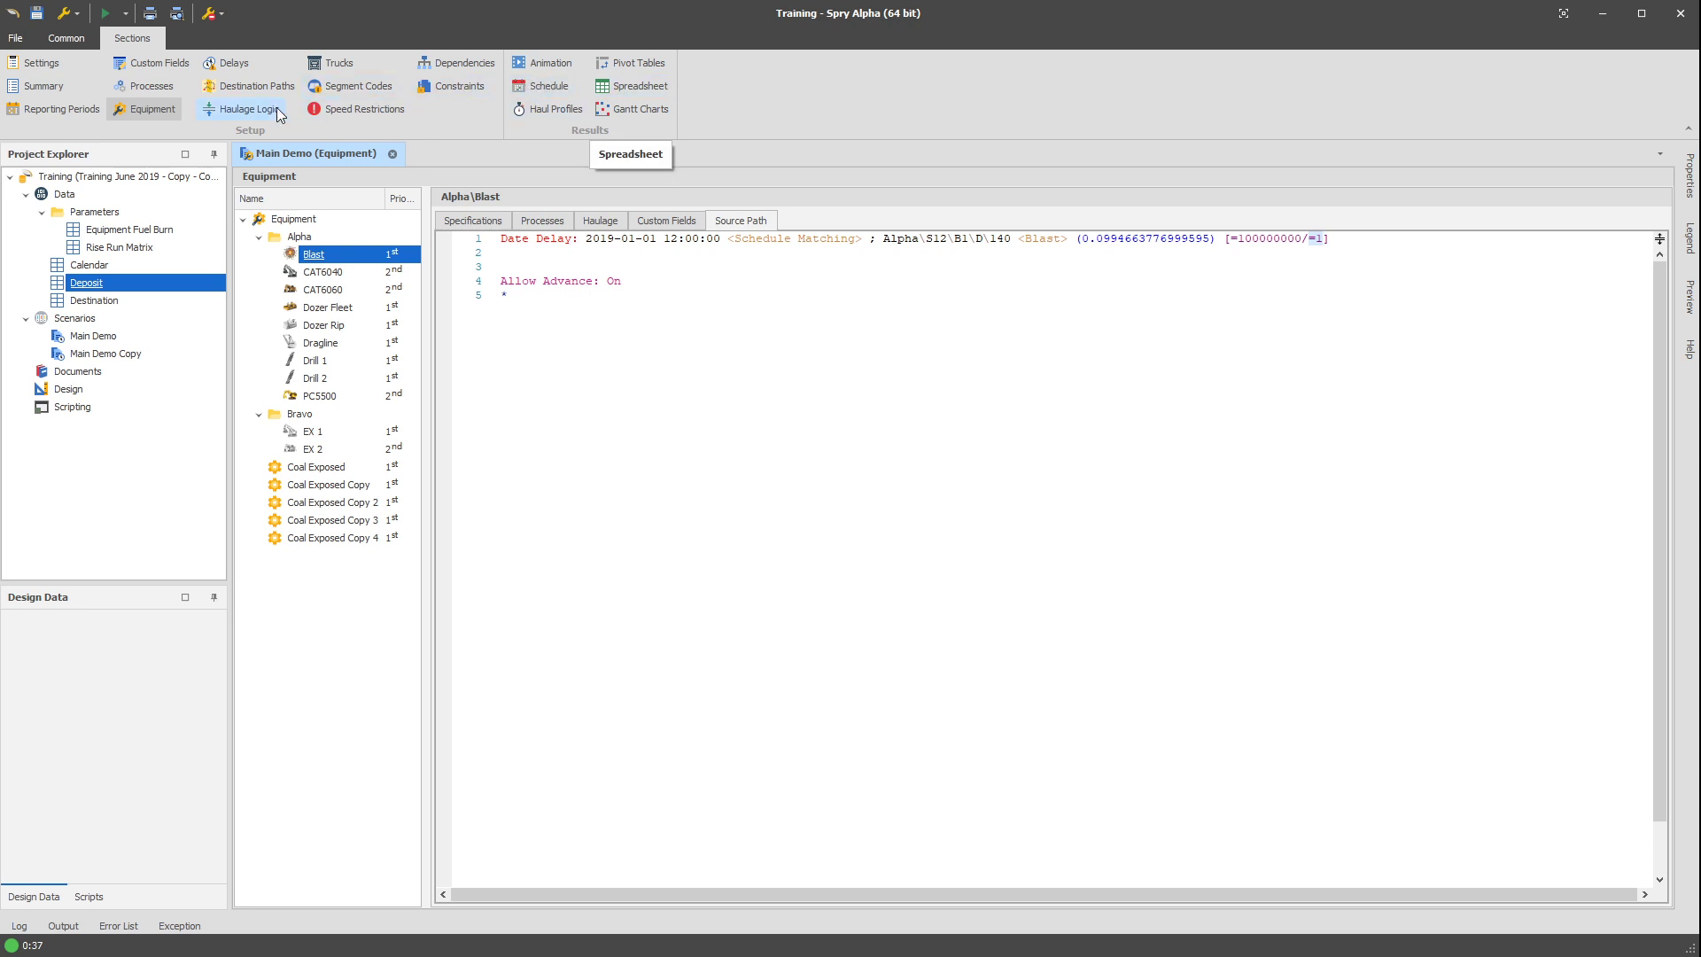
Filter the output schedule's Process column to Blast records only.
left_click(529, 89)
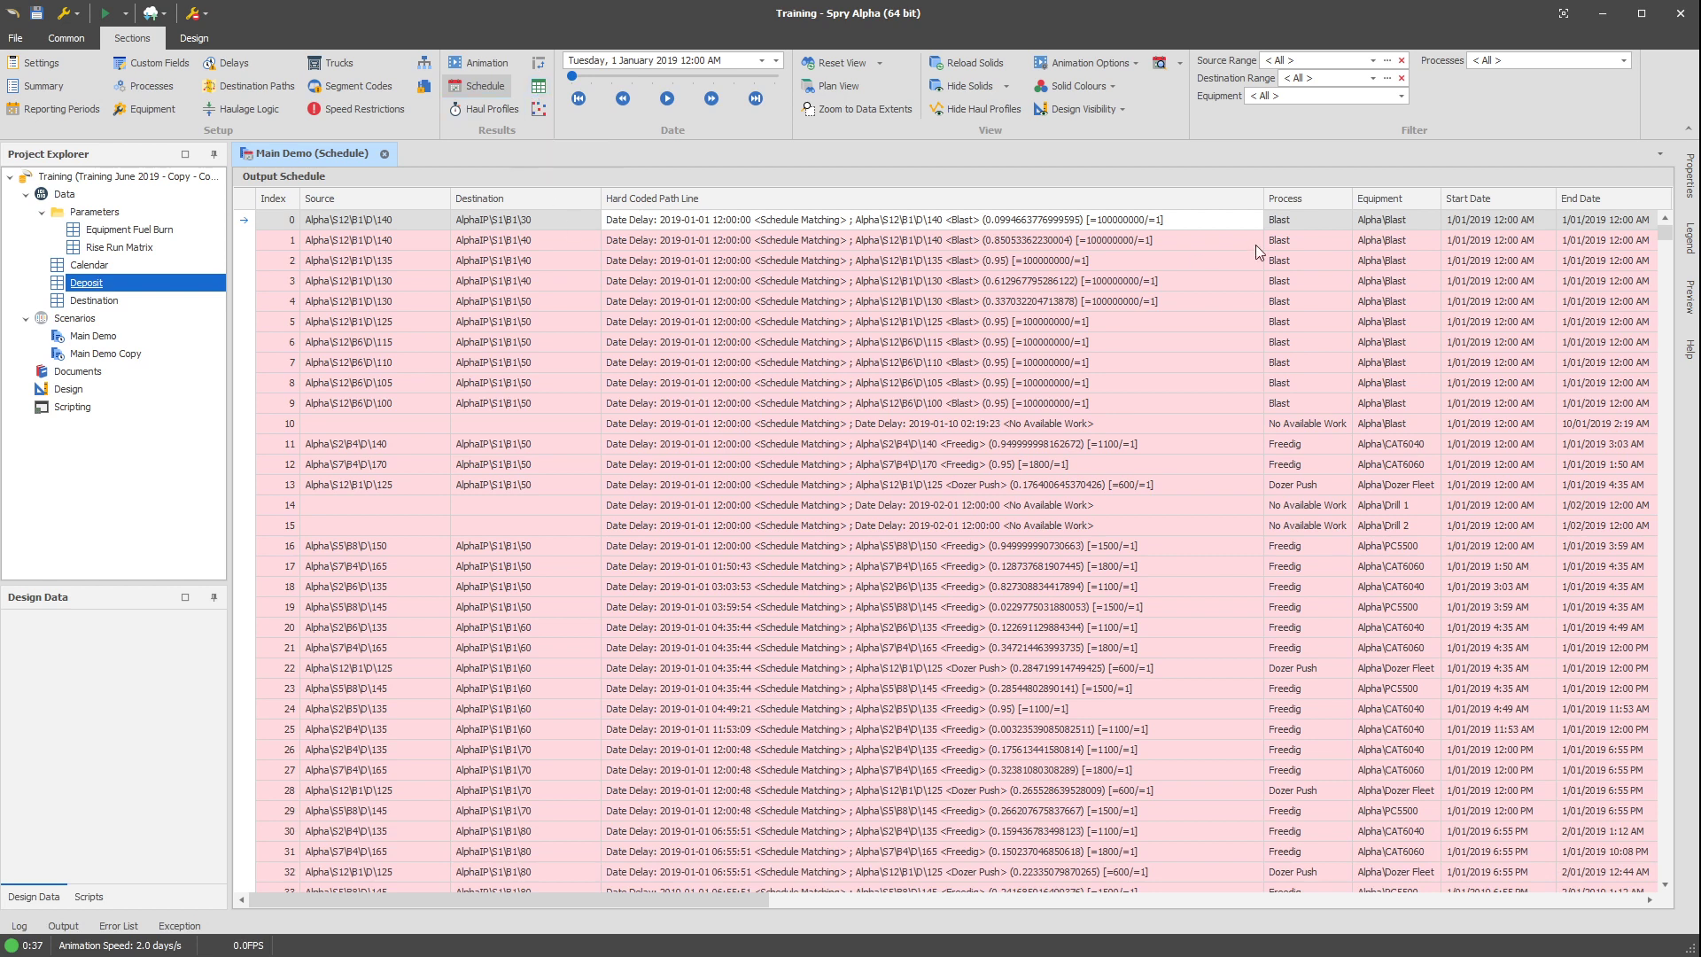
left_click(1343, 200)
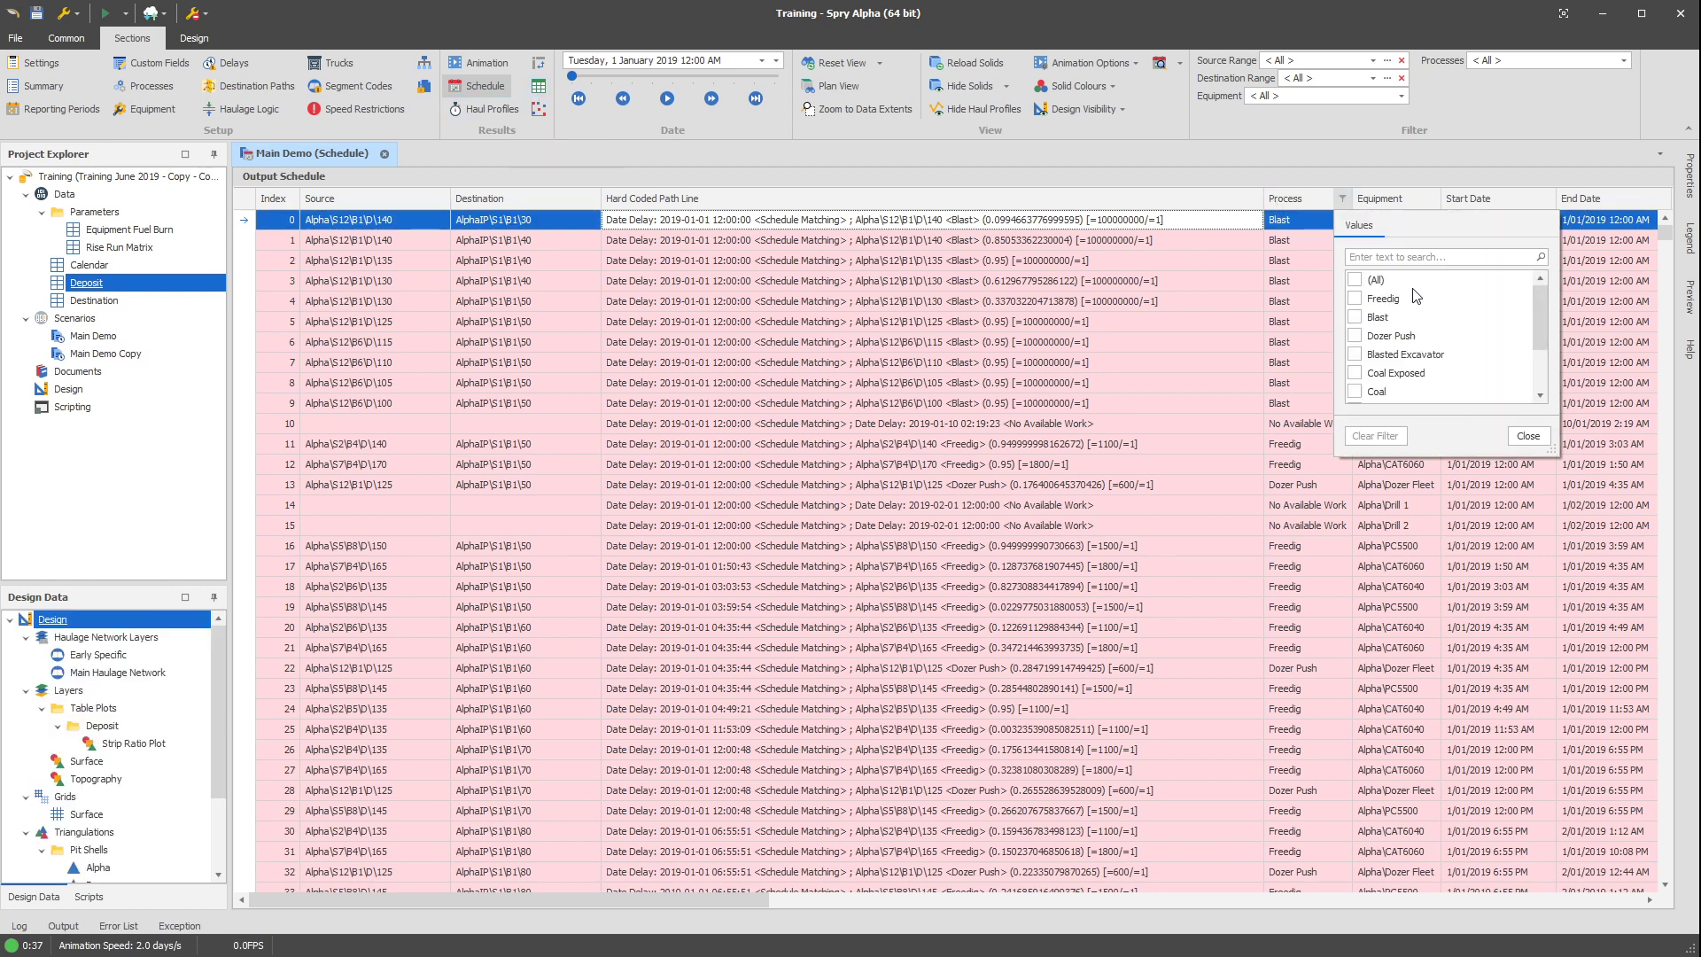
left_click(1372, 319)
left_click(1528, 438)
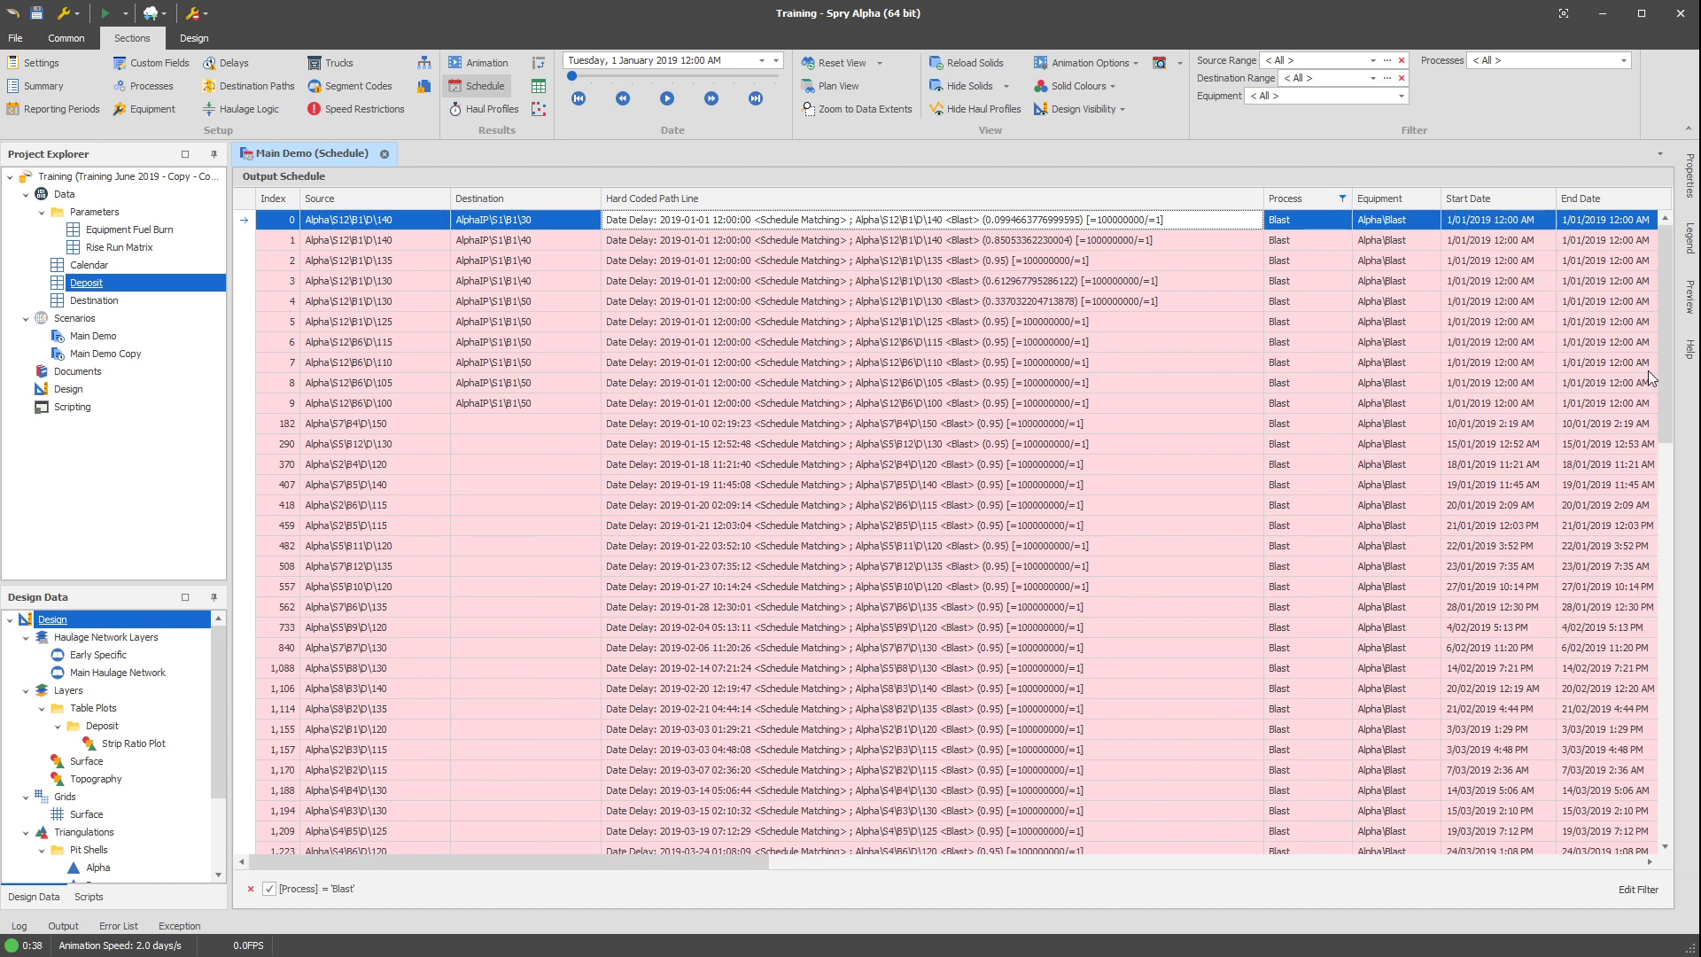
left_click_drag(1665, 346, 1611, 319)
Export the filtered schedule as the Excel 2007-2019 workbook Main Demo Schedule.xlsx in the Training June 2019 folder.
left_click(154, 13)
mouse_move(186, 39)
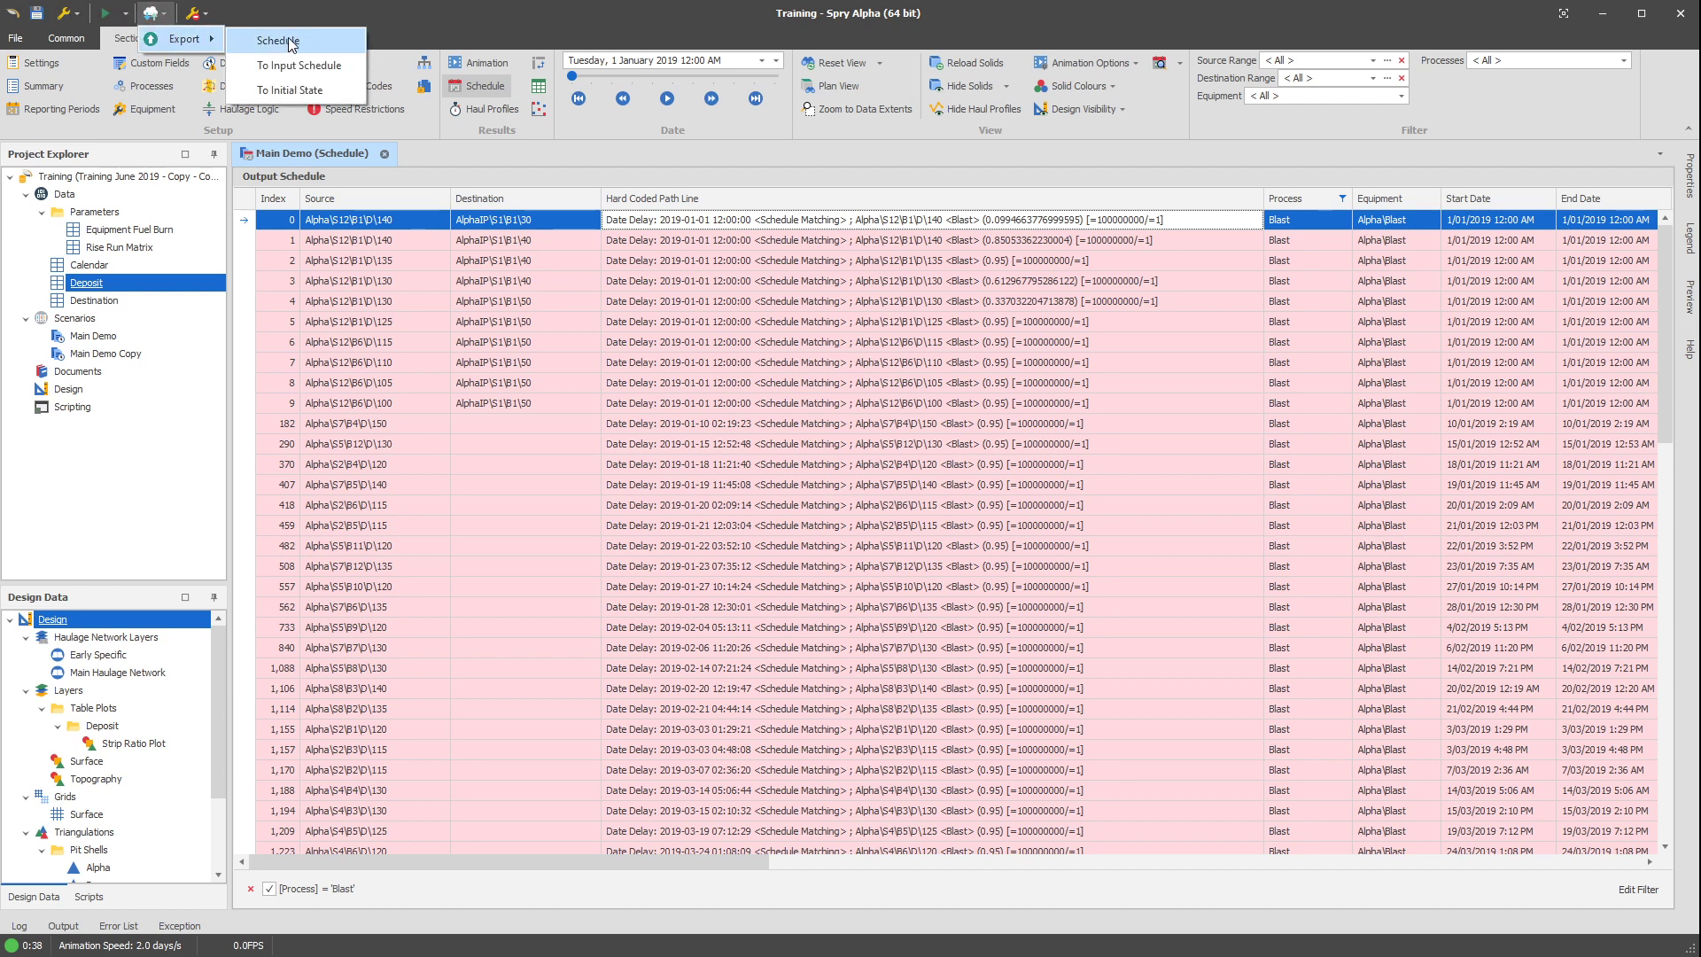
left_click(290, 44)
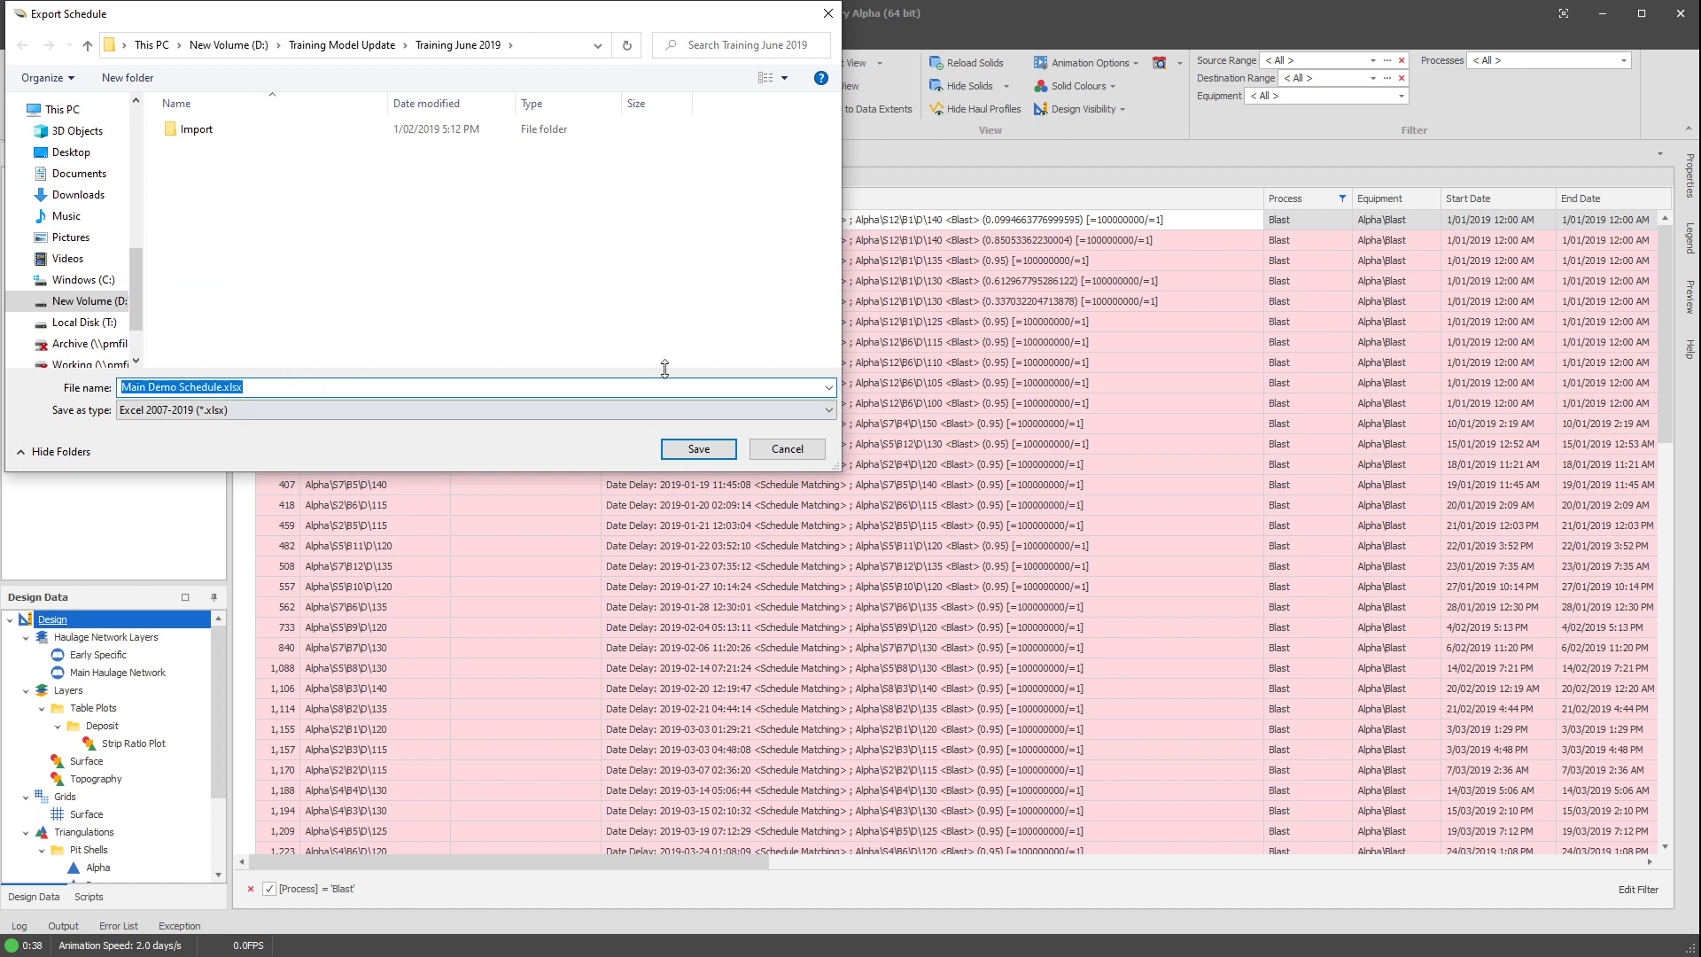
left_click_drag(580, 19, 0, 146)
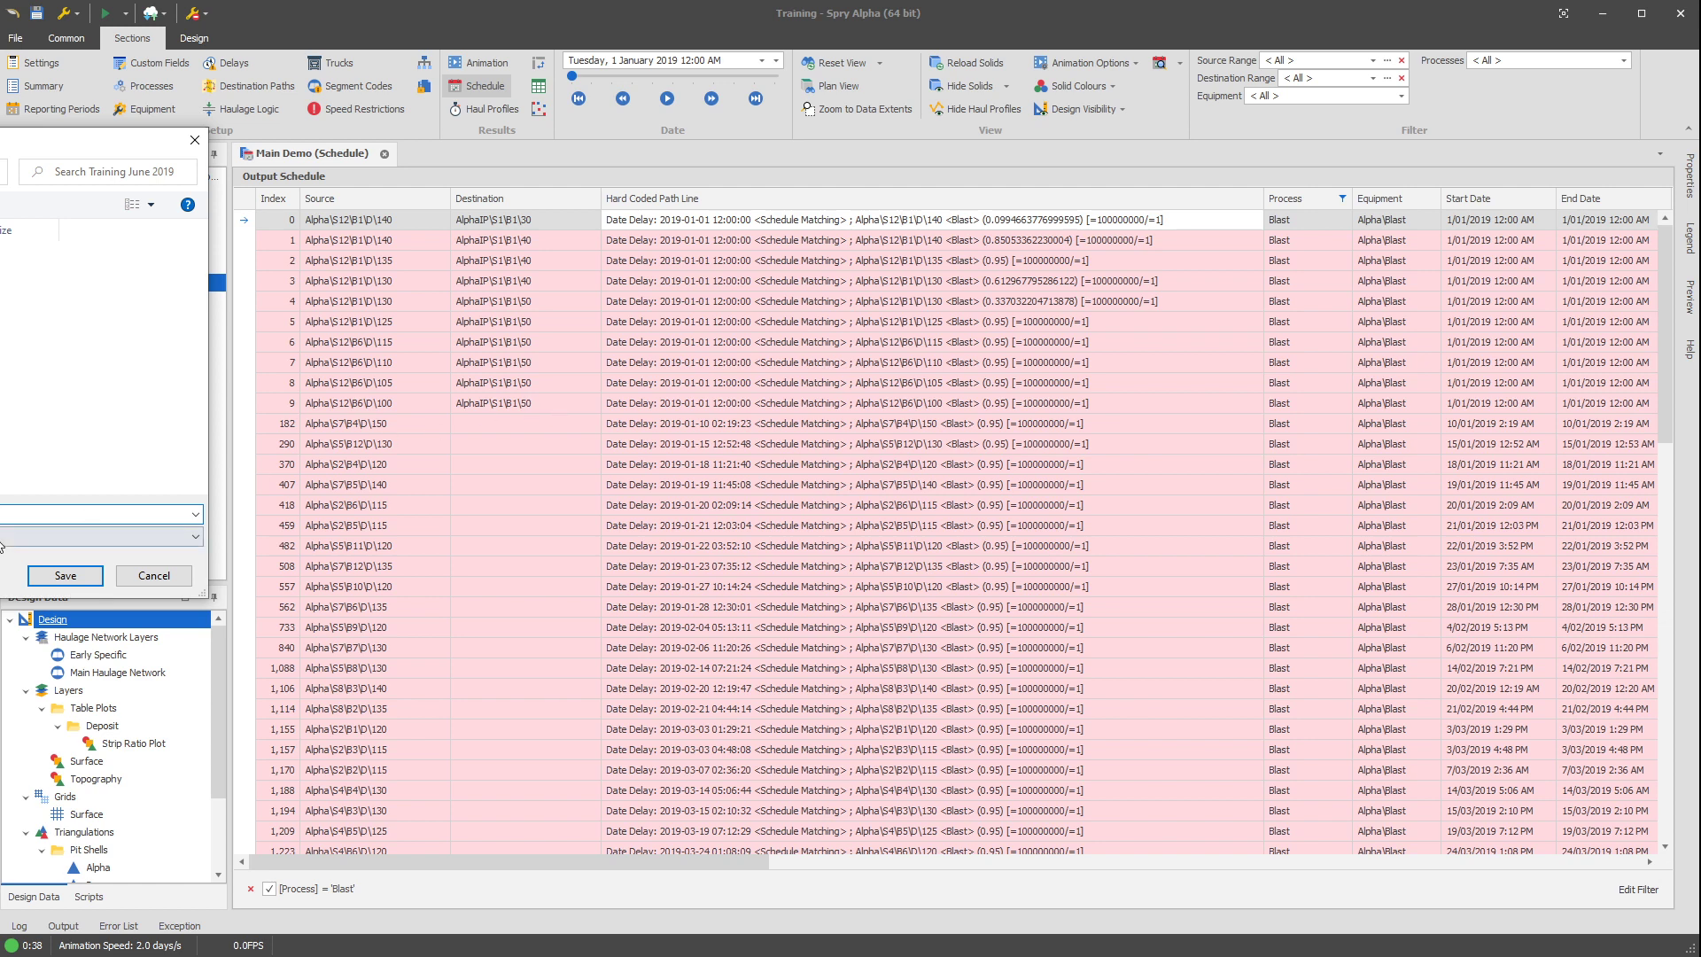
left_click(64, 574)
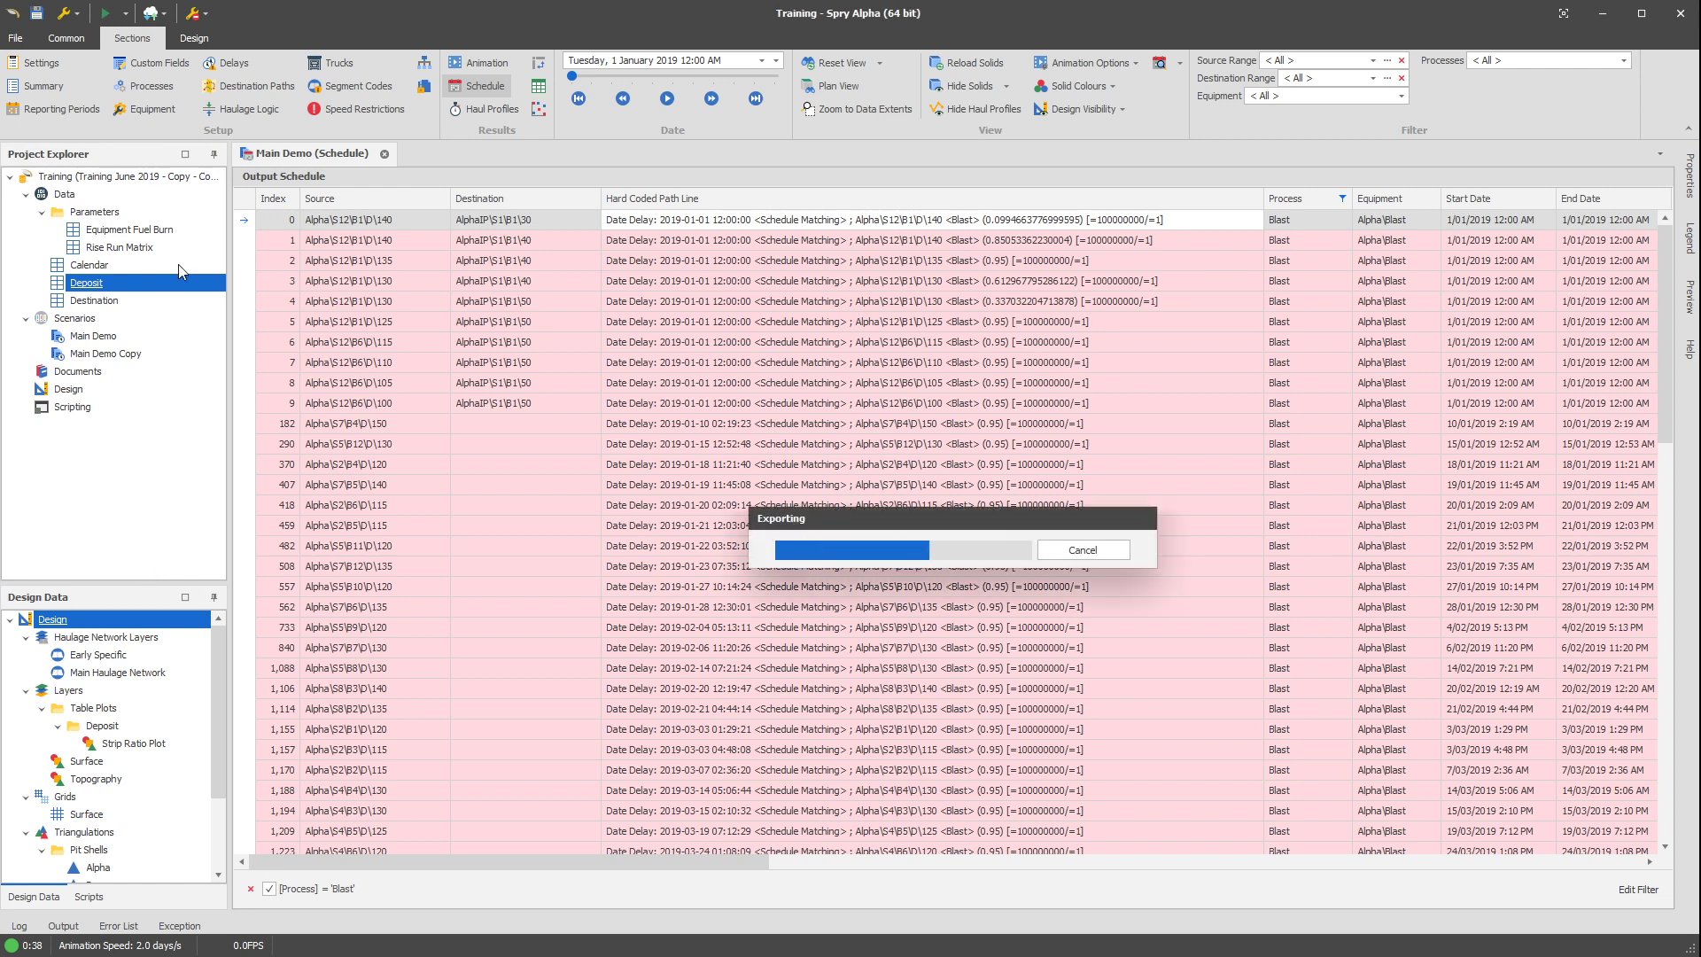
Open the exported Main Demo Schedule.xlsx in Excel from the project's folder and bring its Hard Coded Path Line column into view.
right_click(173, 177)
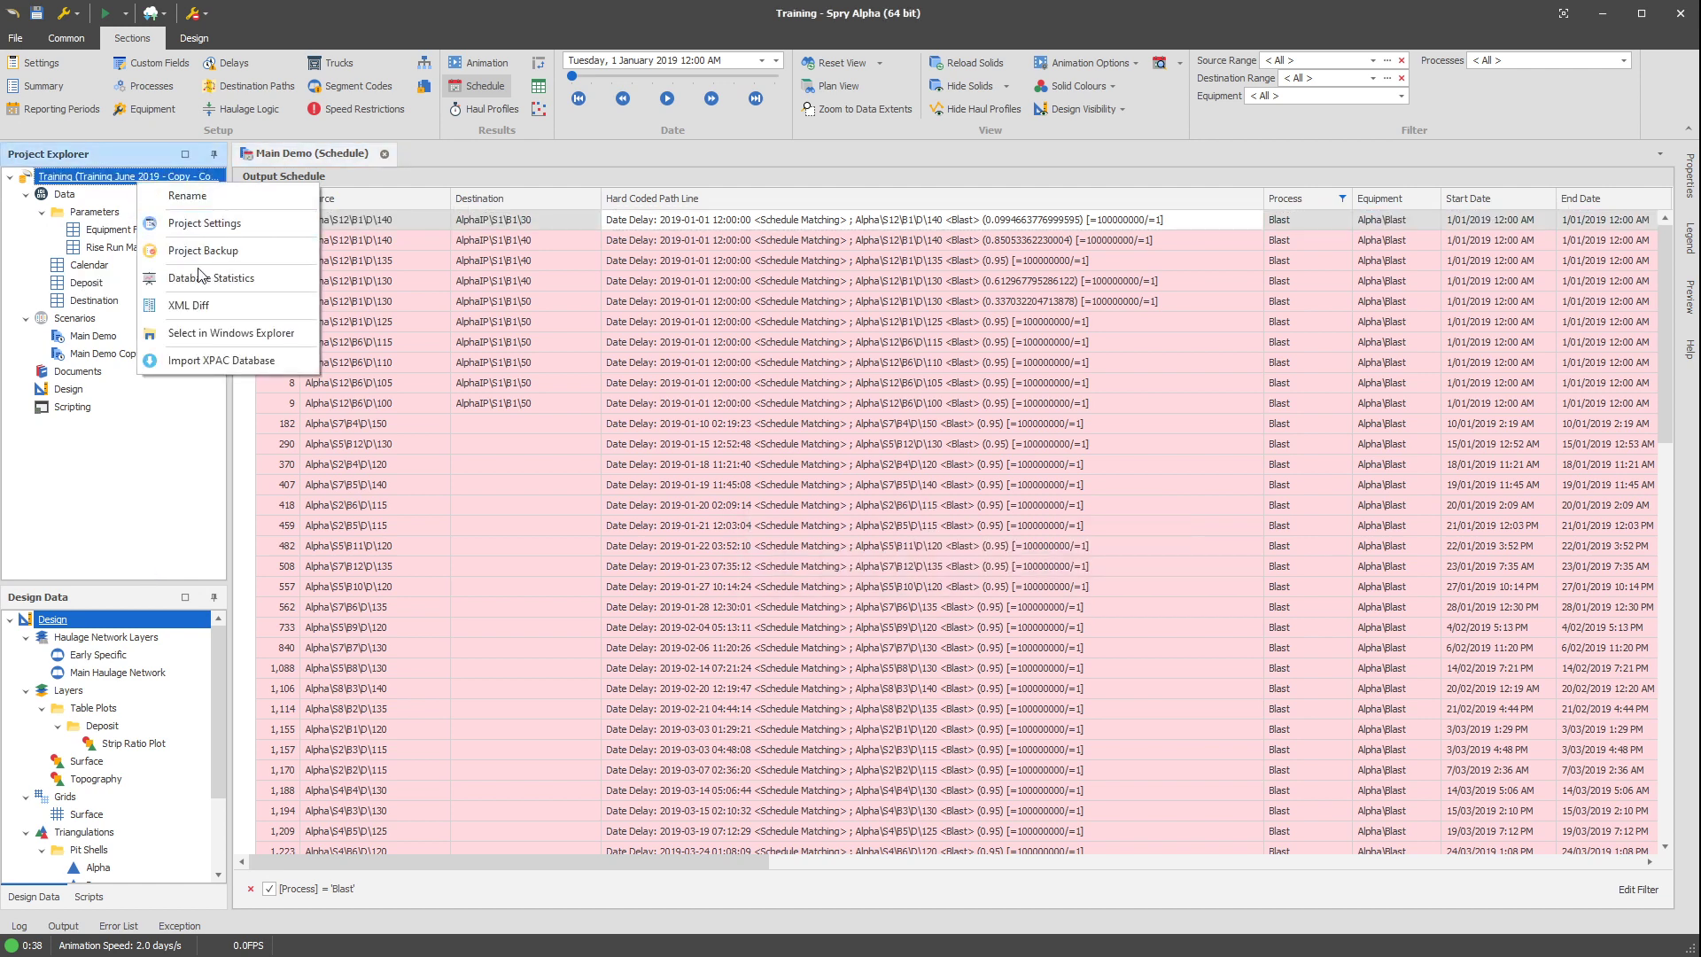
left_click(295, 358)
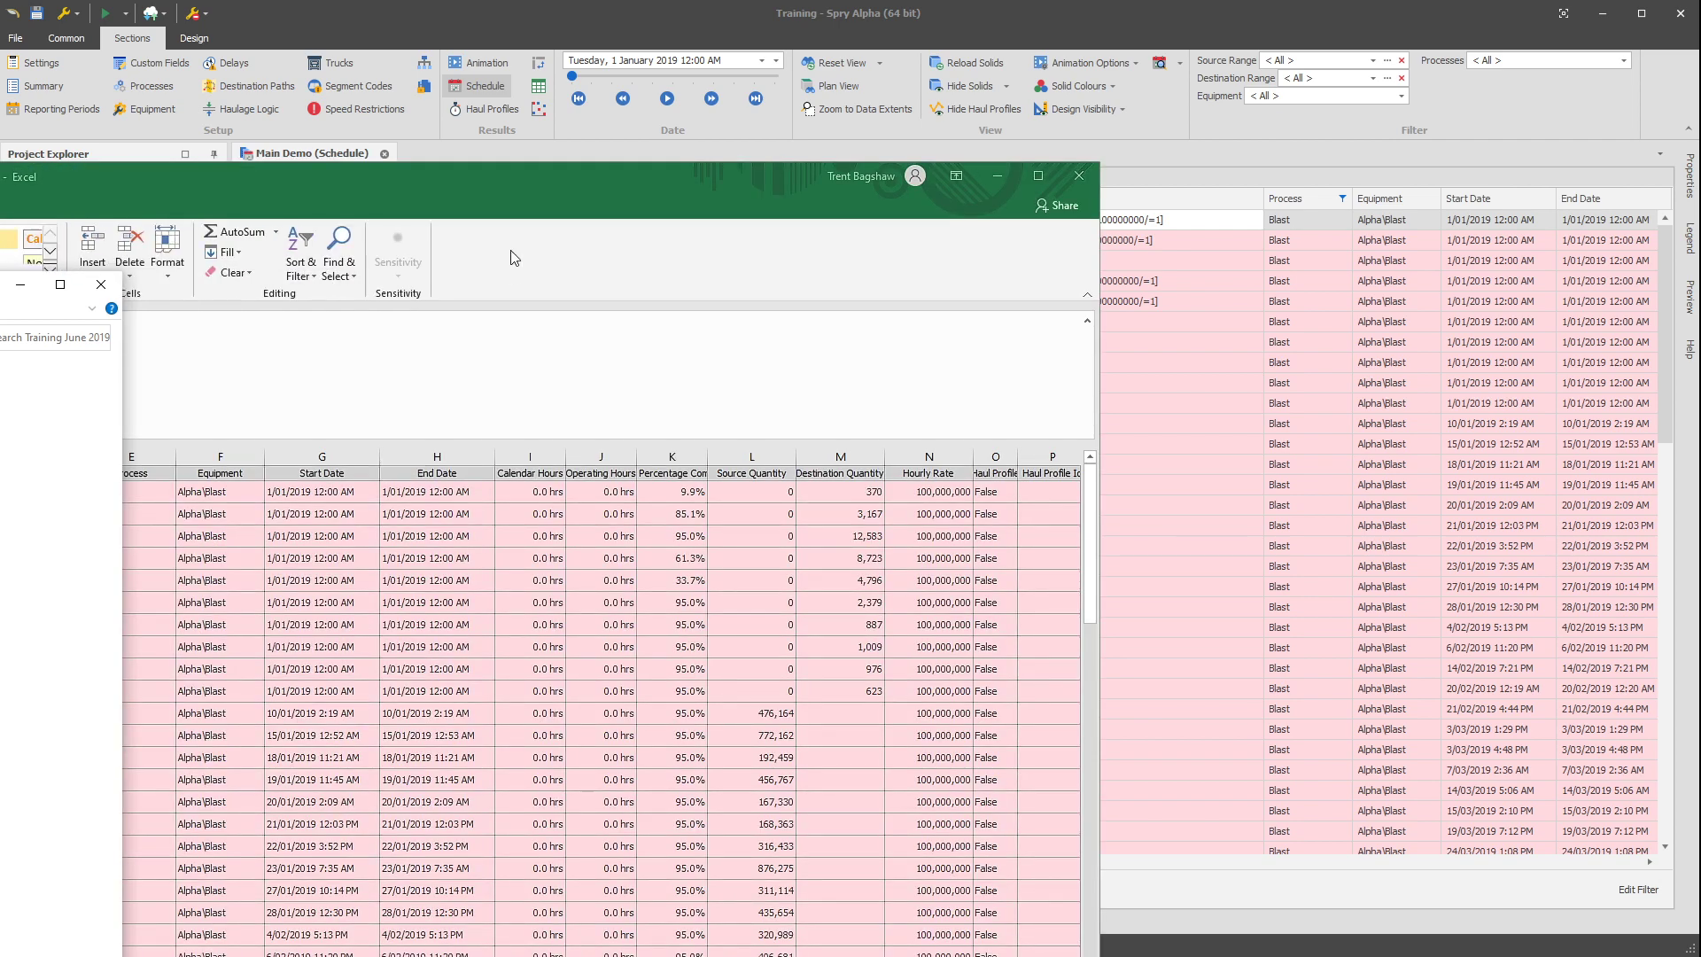
left_click_drag(484, 180, 1225, 103)
Copy every Hard Coded Path Line value in column D, from the first to the last Blast record, and return to Spry.
left_click(617, 417)
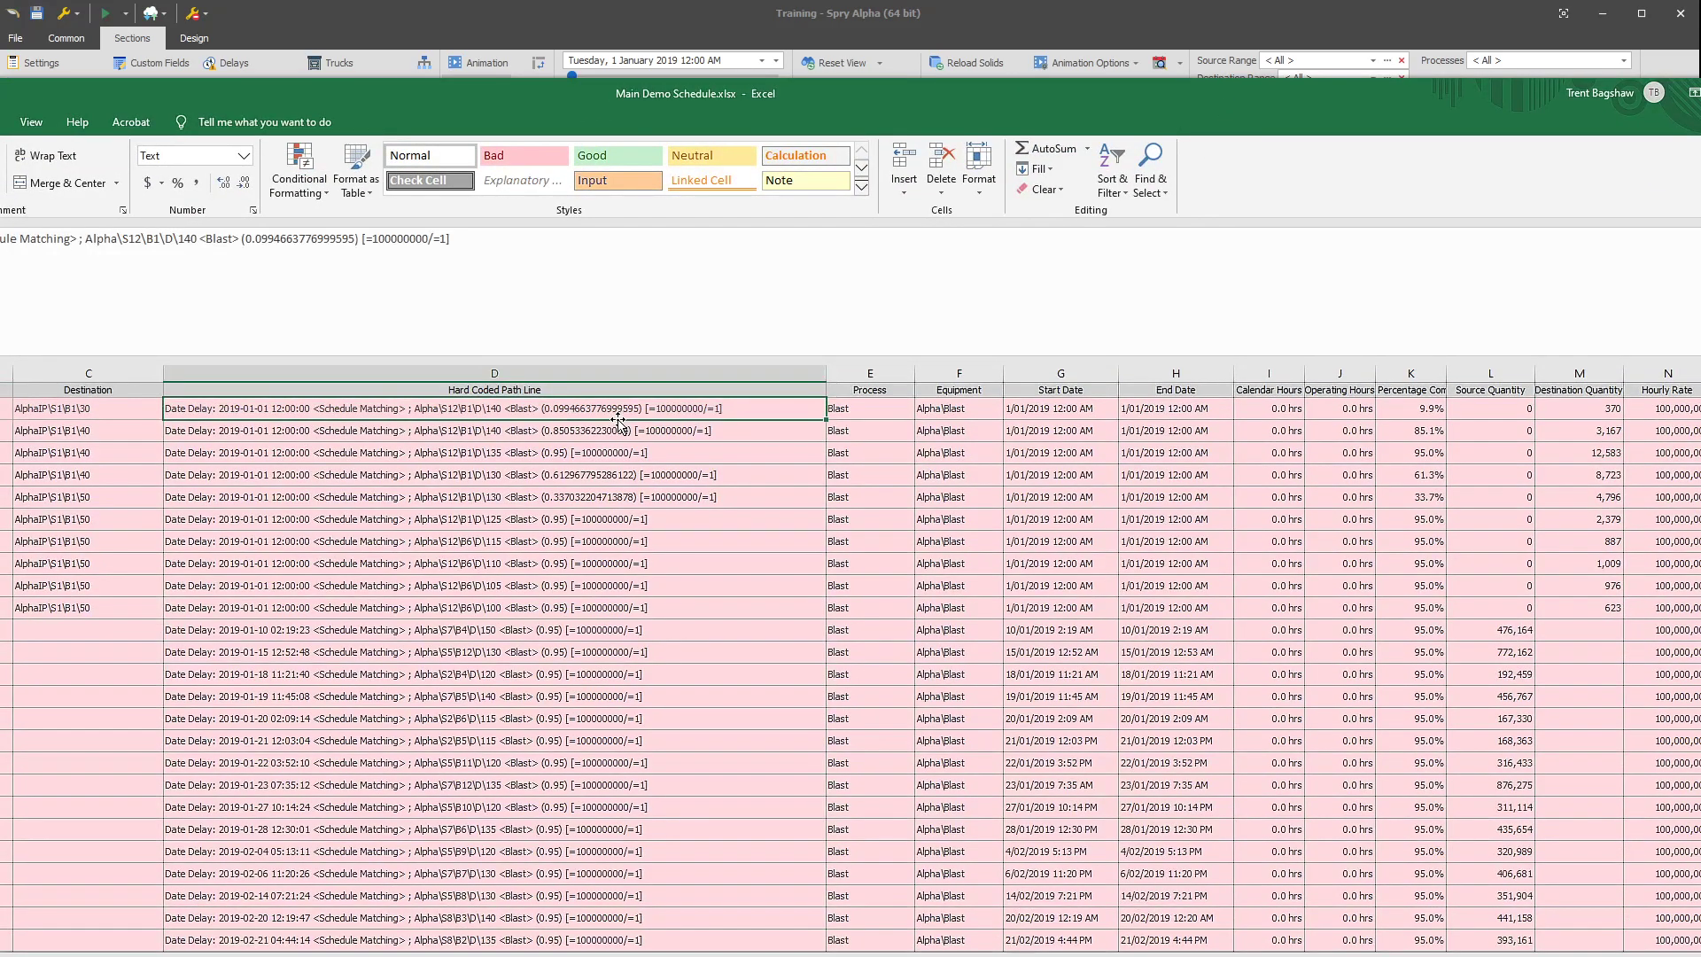
scroll(617, 428, "down", 7)
scroll(603, 612, "down", 15)
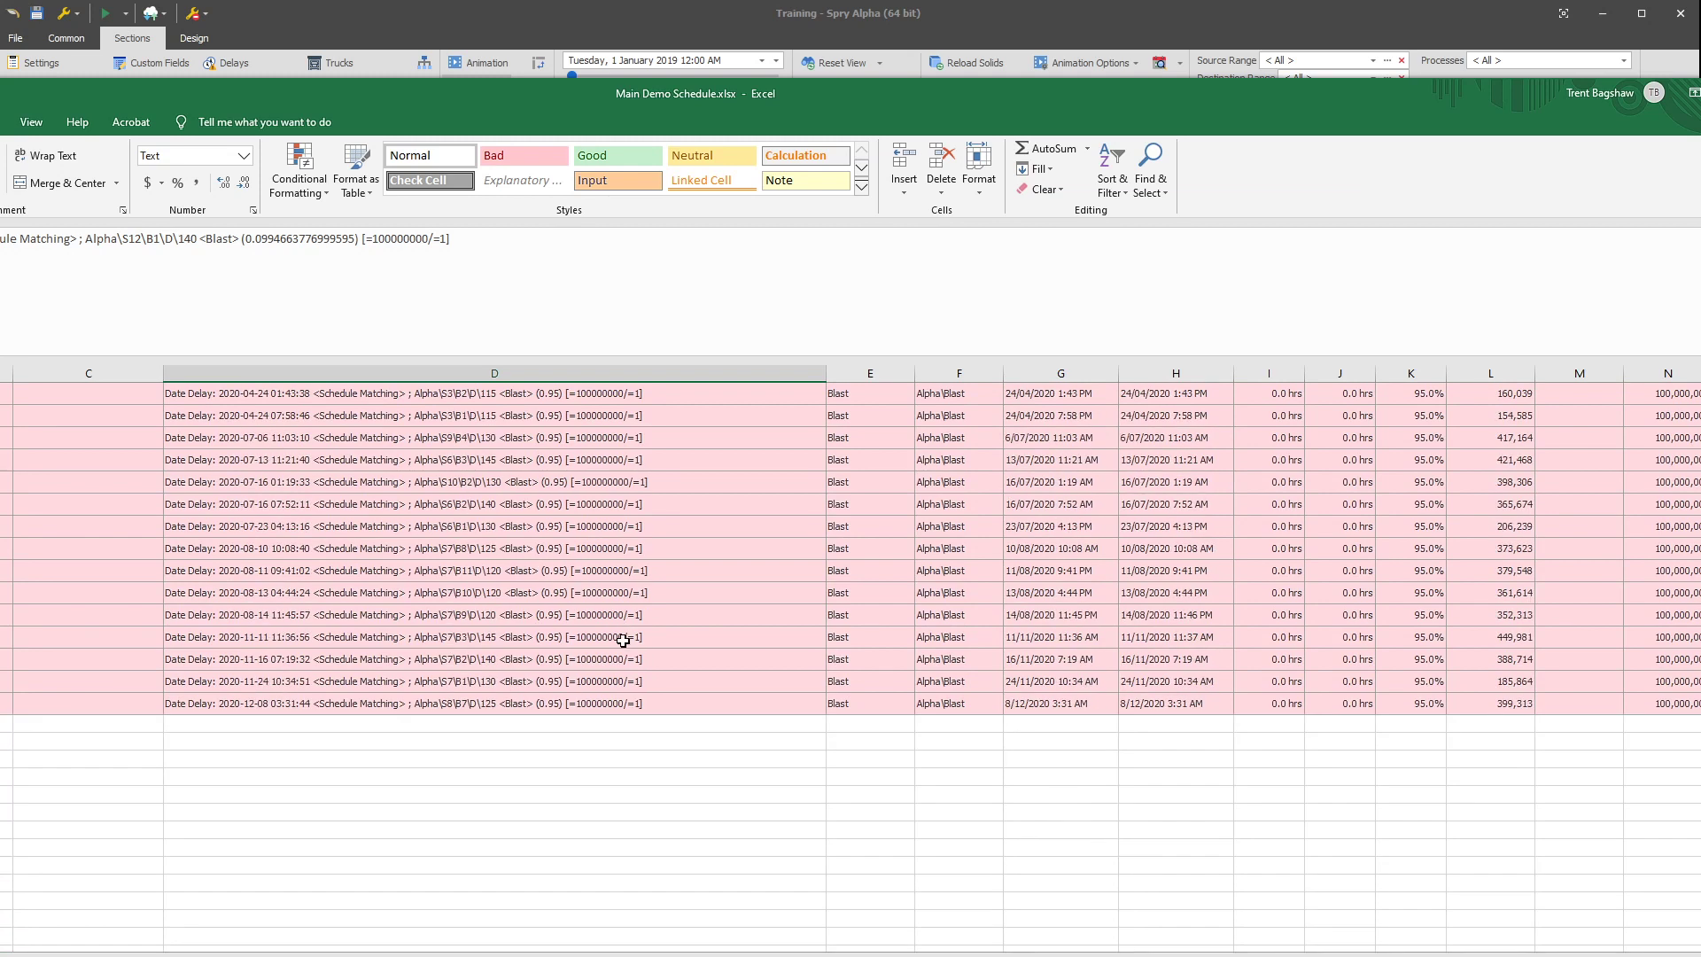
left_click(612, 704, "shift")
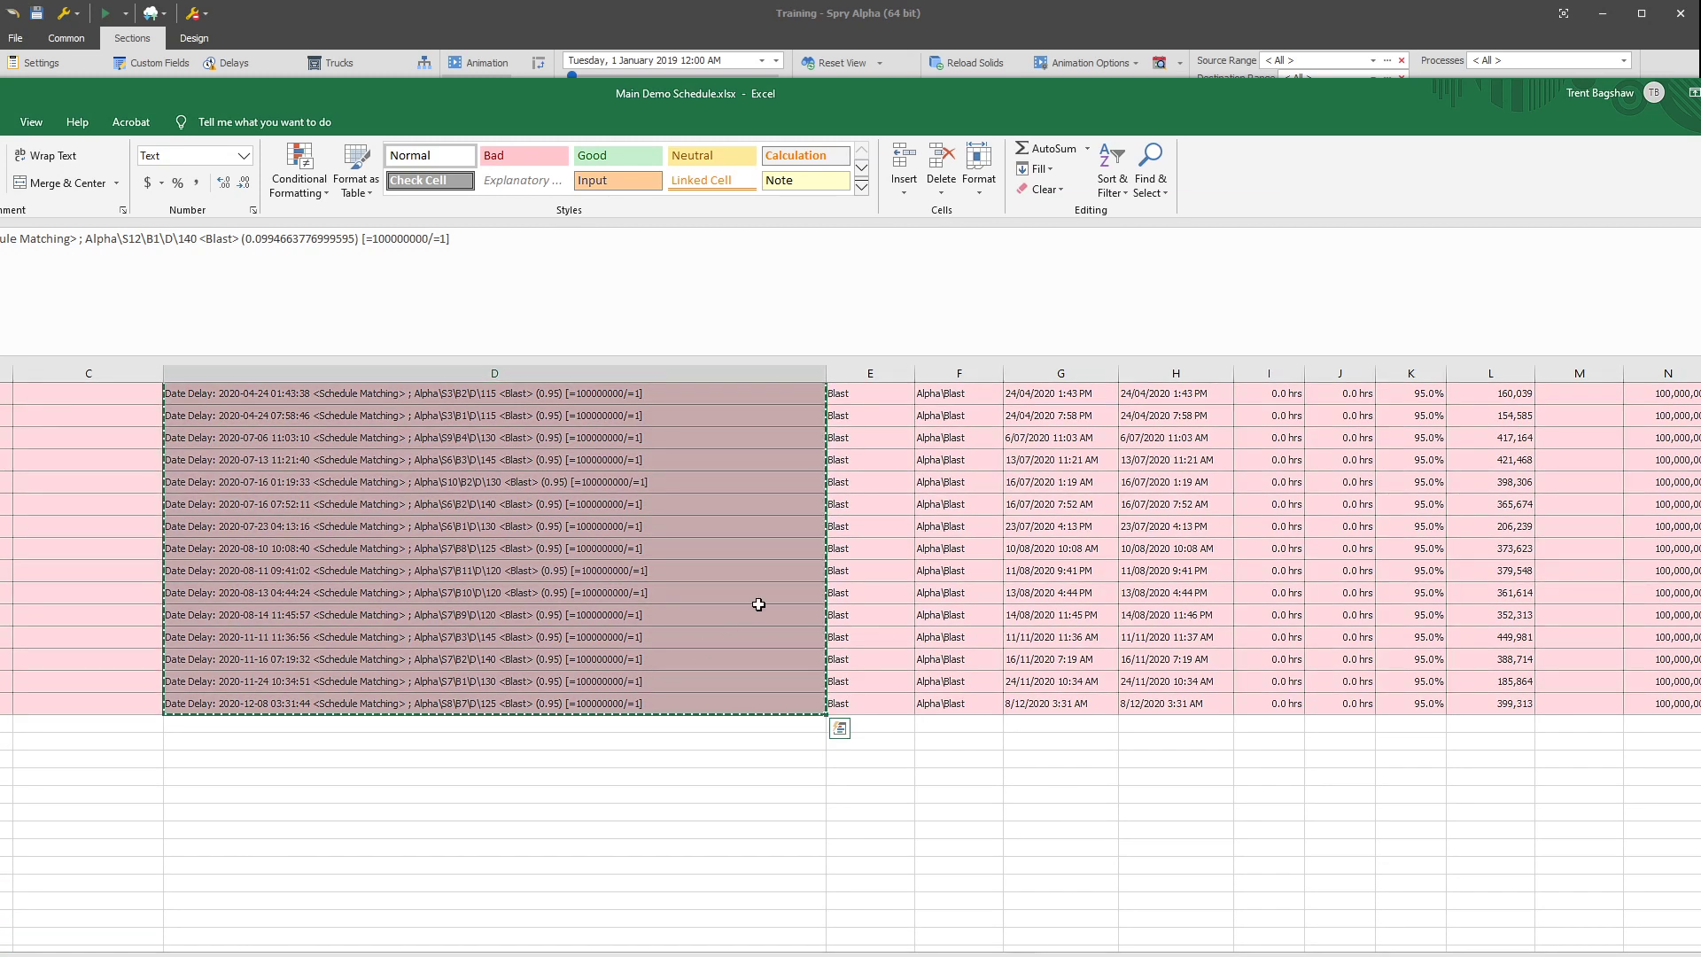
key("alt+Tab")
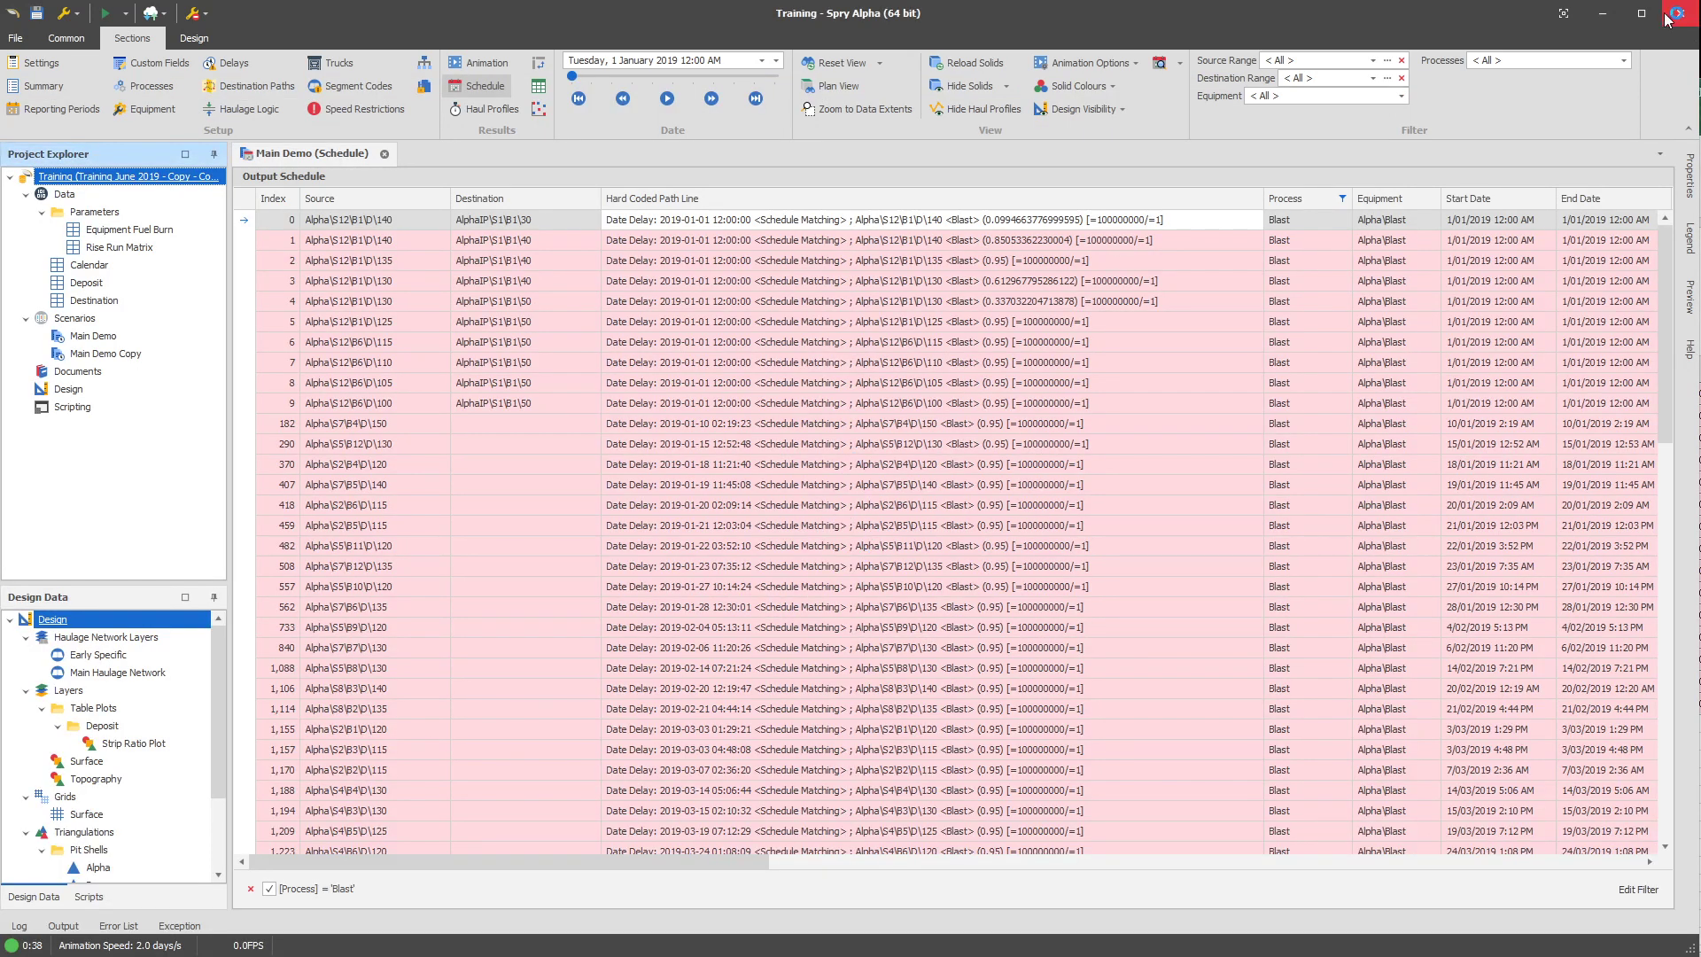
Replace the single date delay line in Blast's source path with all the copied path lines, keeping Allow Advance: On, and review the list.
left_click(156, 110)
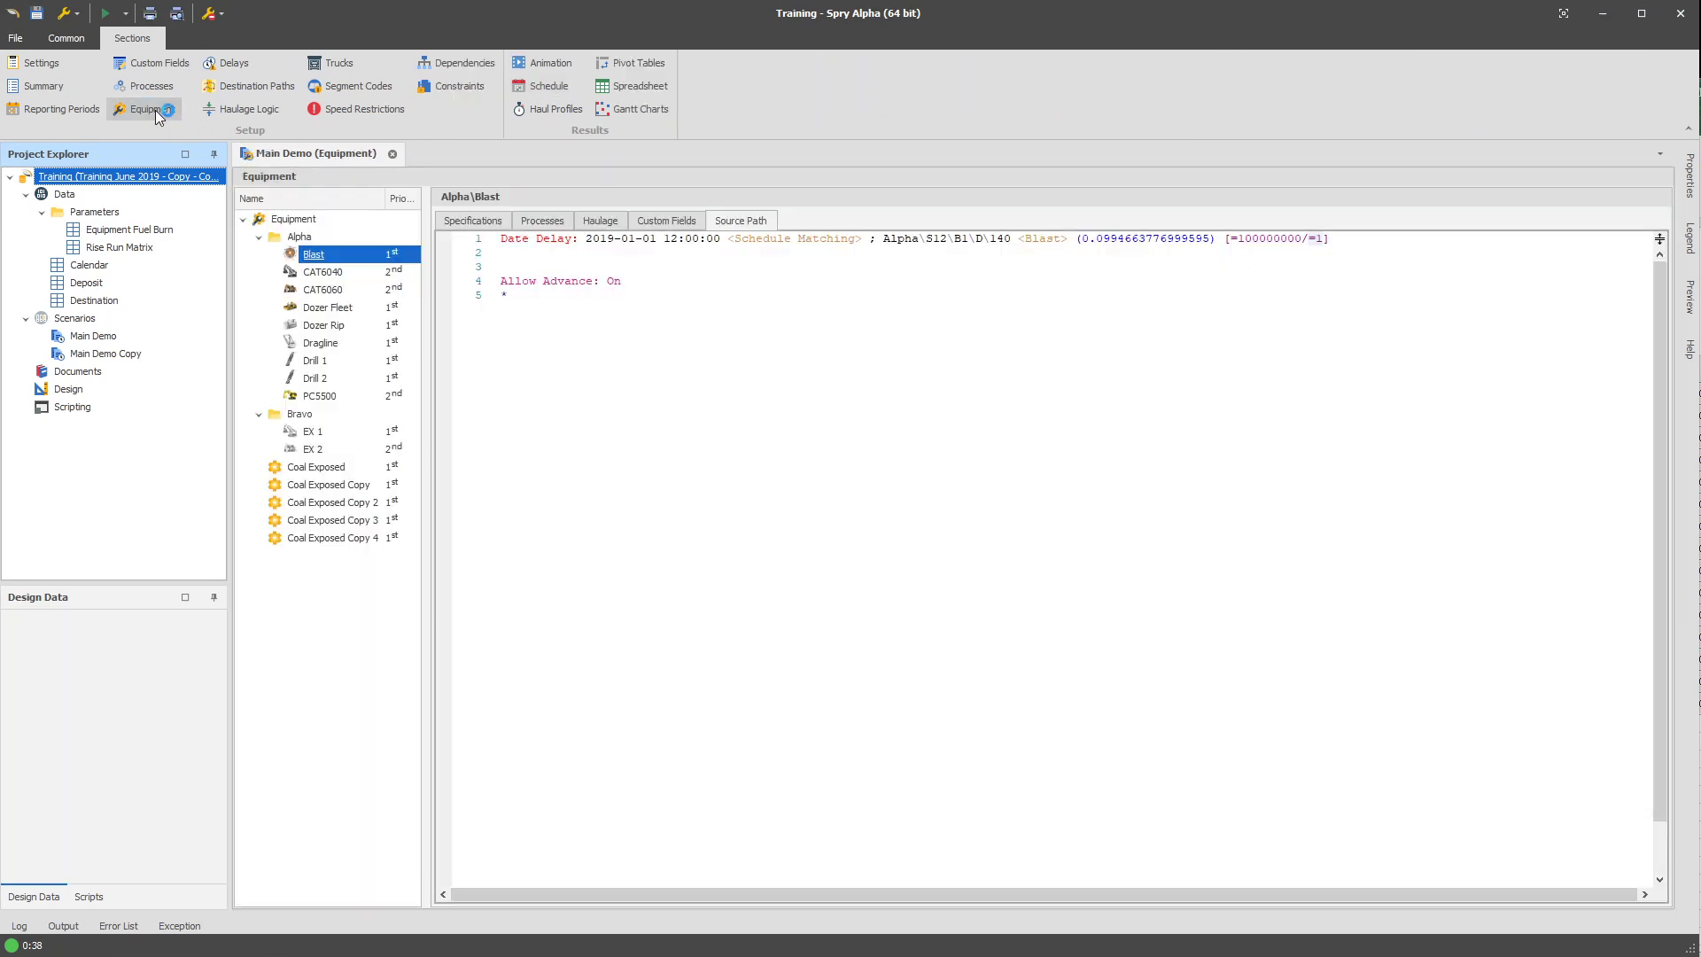
left_click_drag(559, 266, 429, 197)
key("ctrl+v")
scroll(1188, 443, "up", 20)
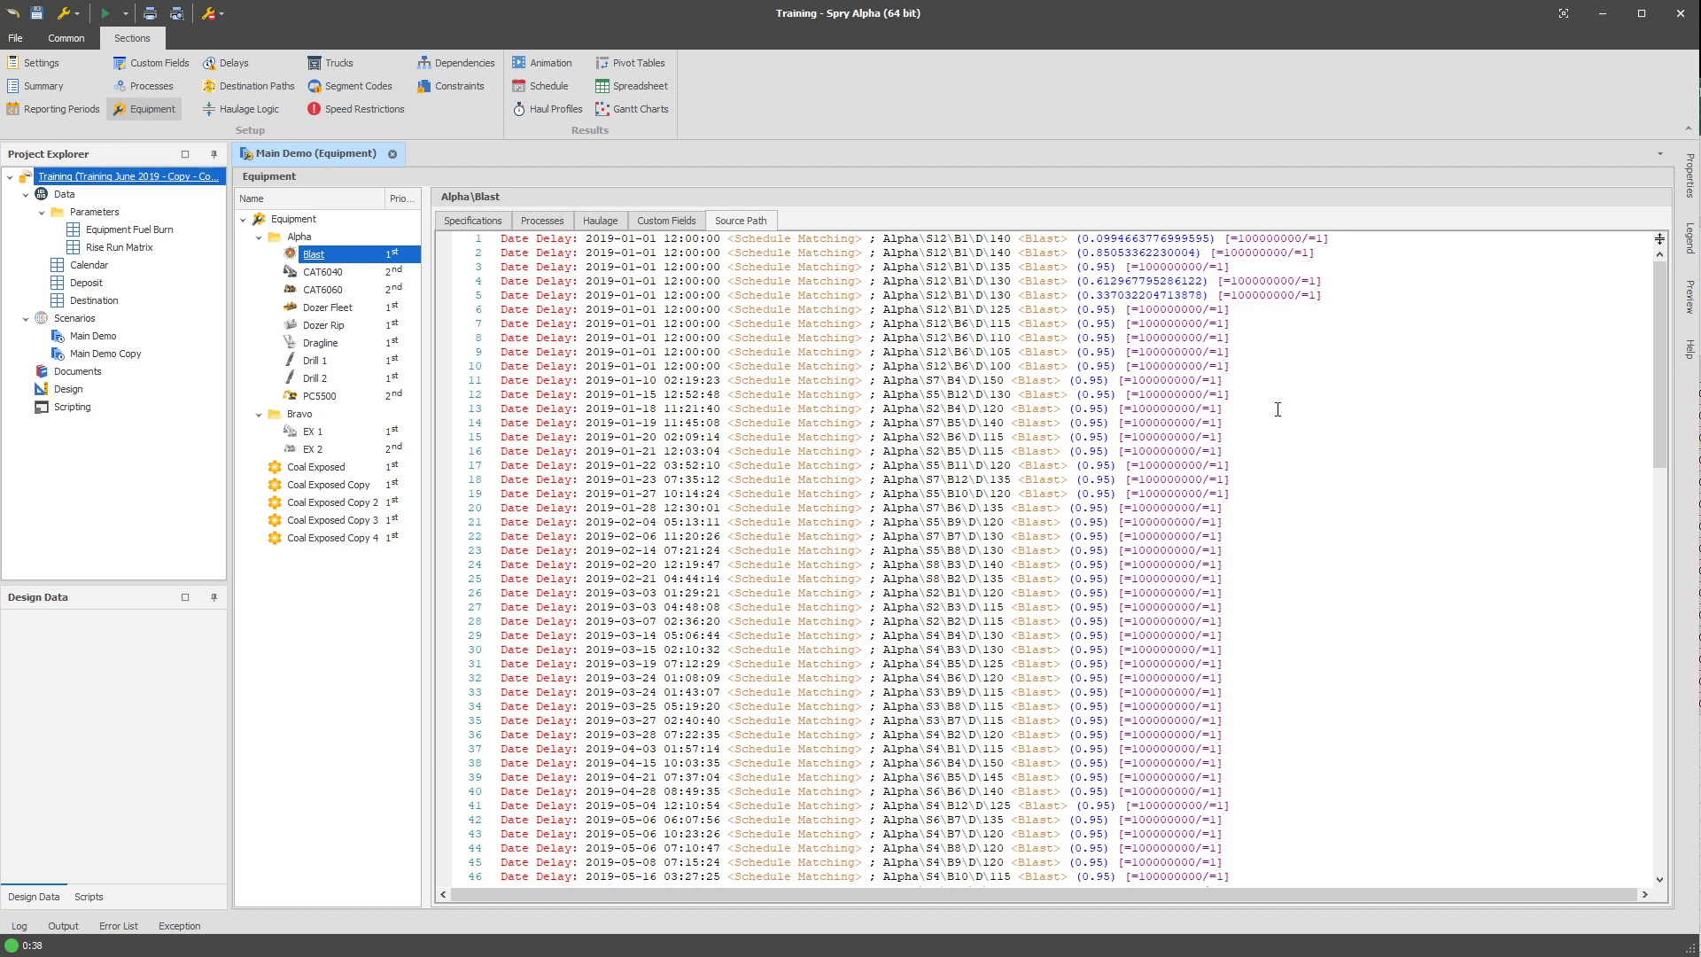
scroll(1277, 408, "down", 15)
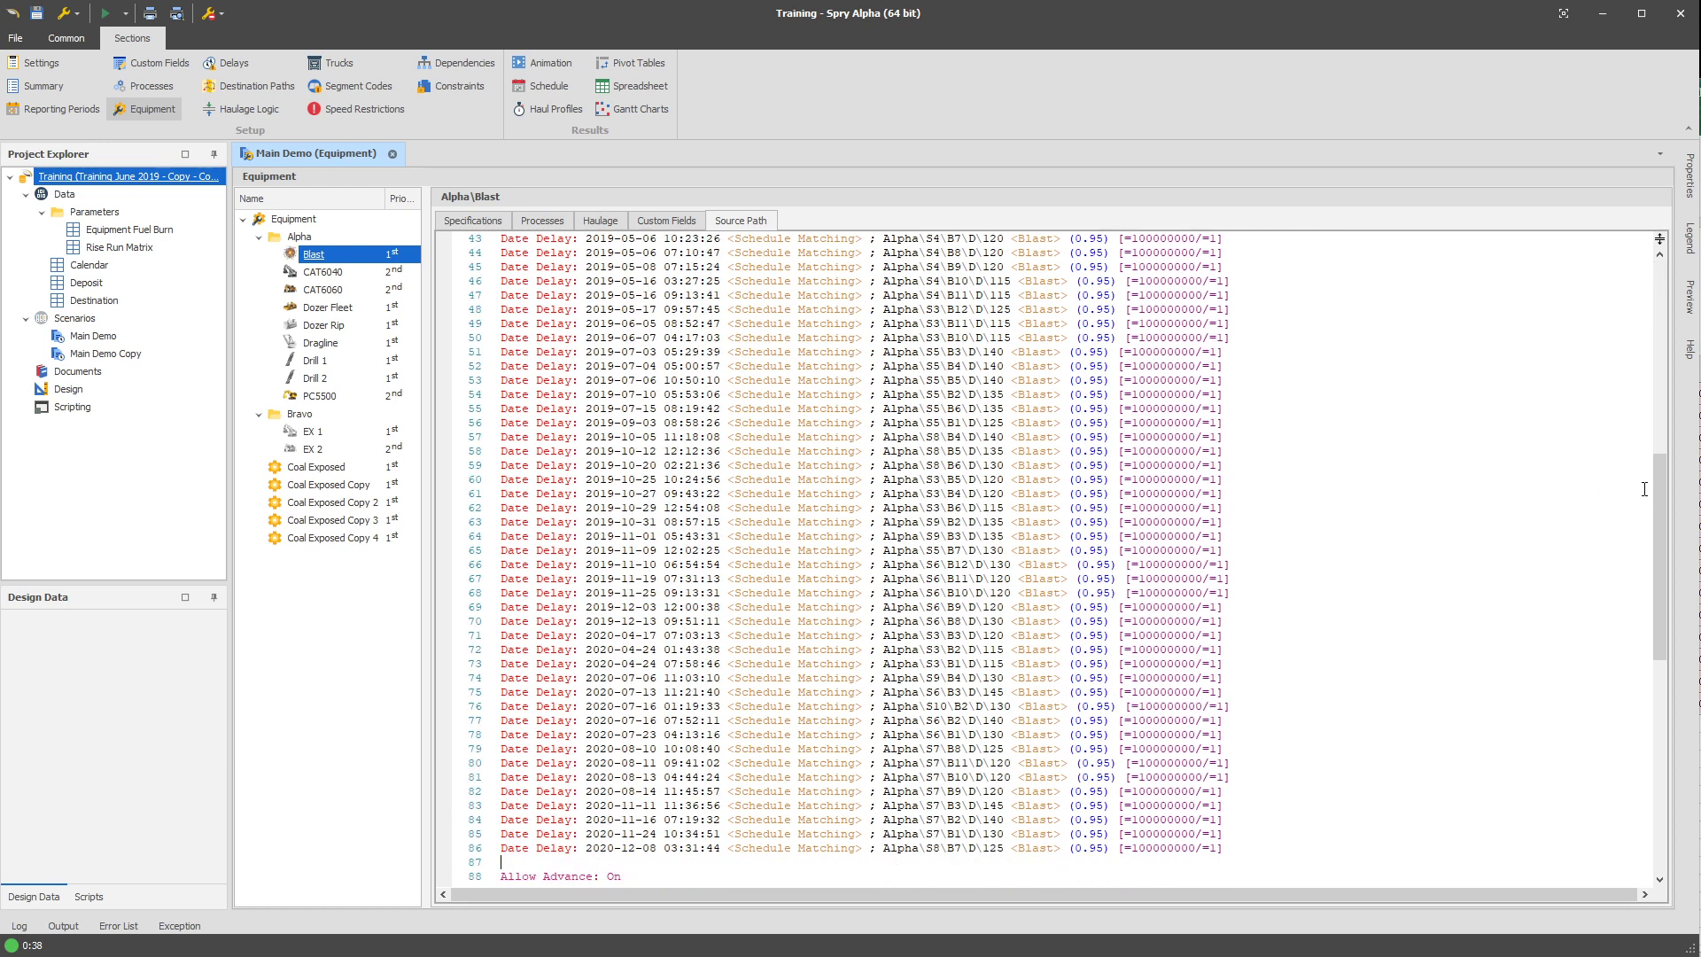
scroll(1657, 527, "down", 3)
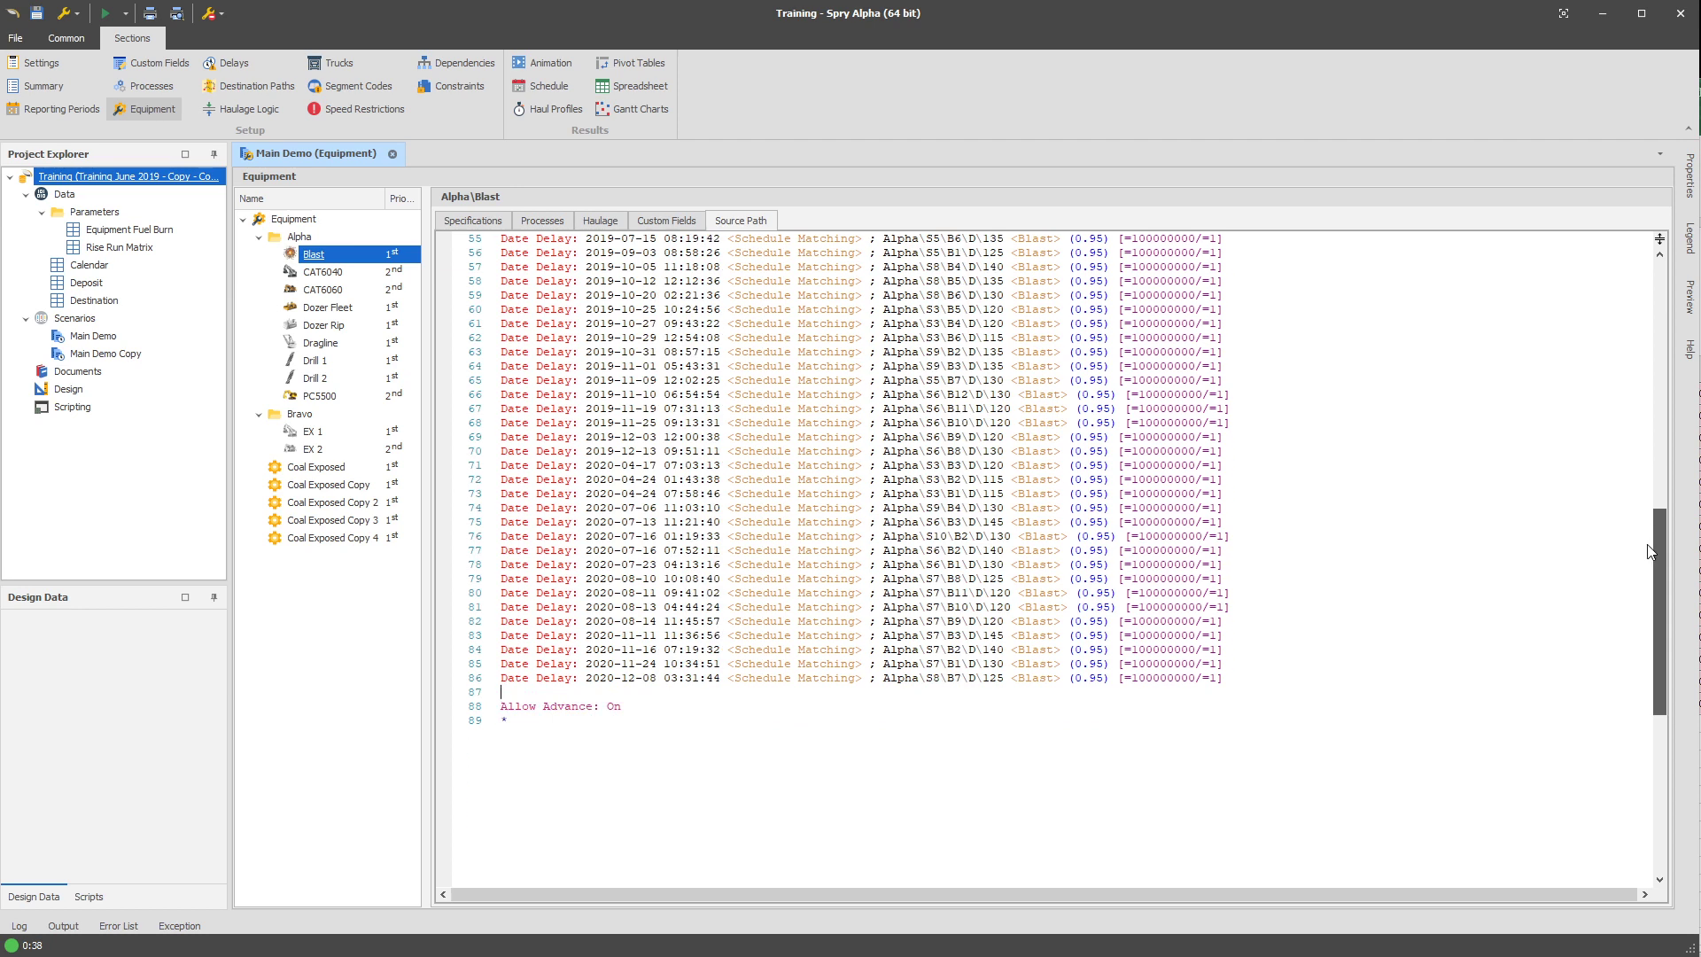
Return to the start of Blast's source path and examine the first two pasted date delay lines.
left_click_drag(1650, 551, 1664, 284)
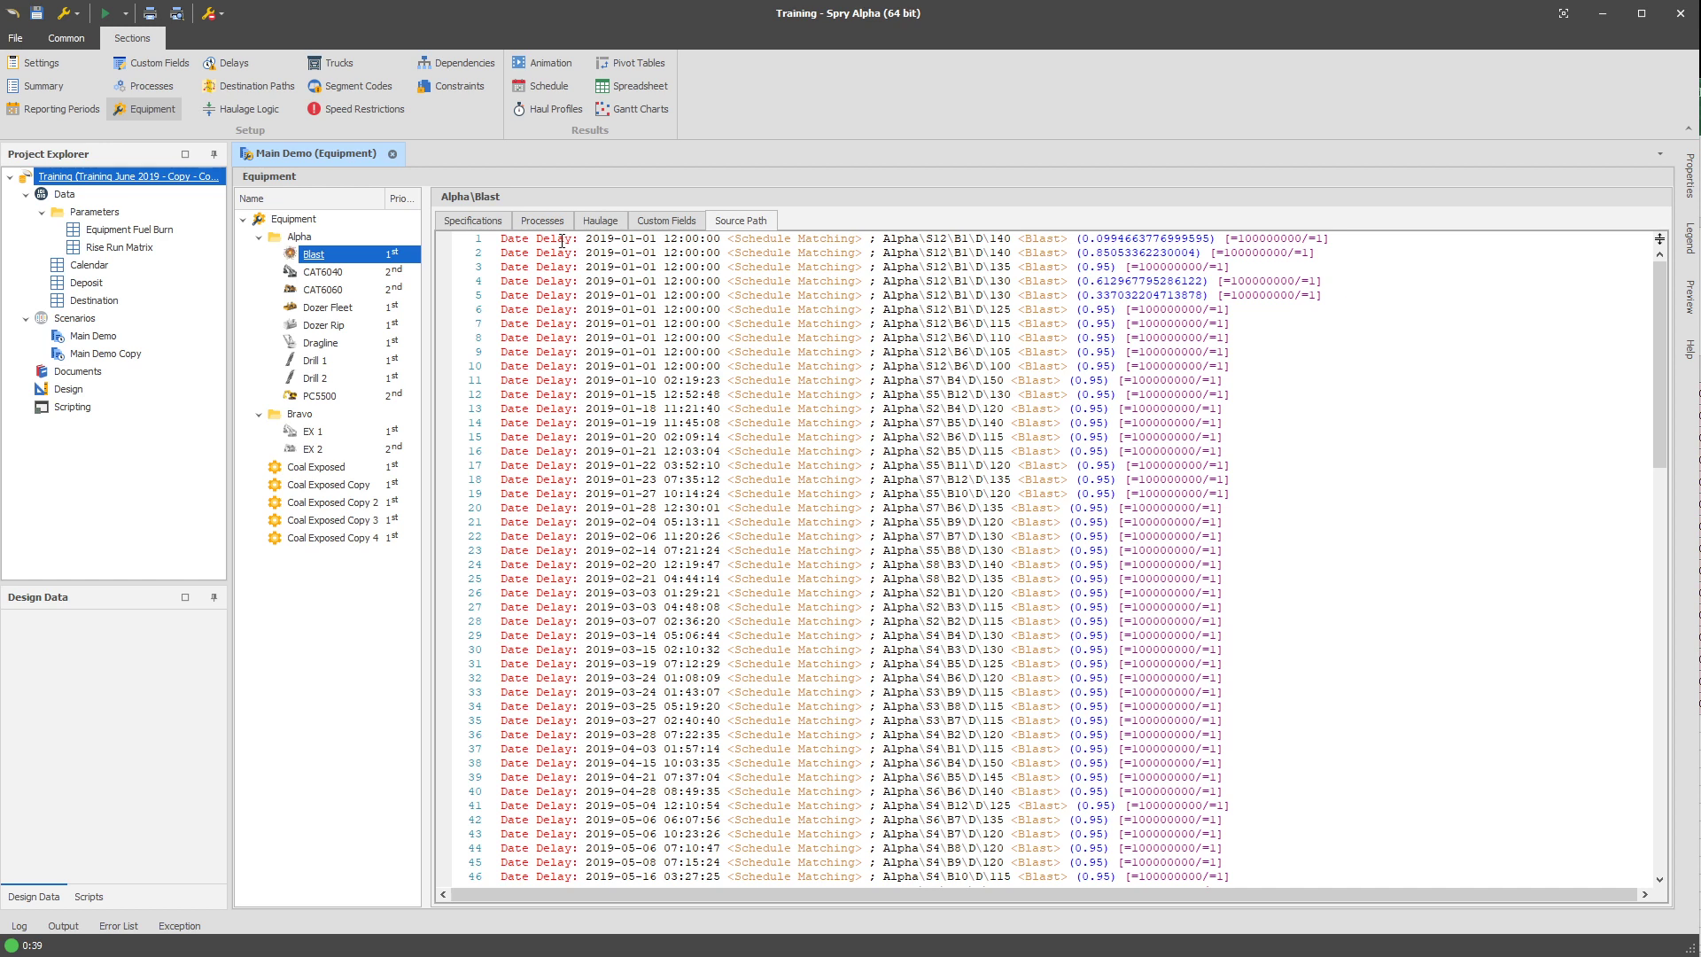
left_click_drag(885, 239, 1410, 252)
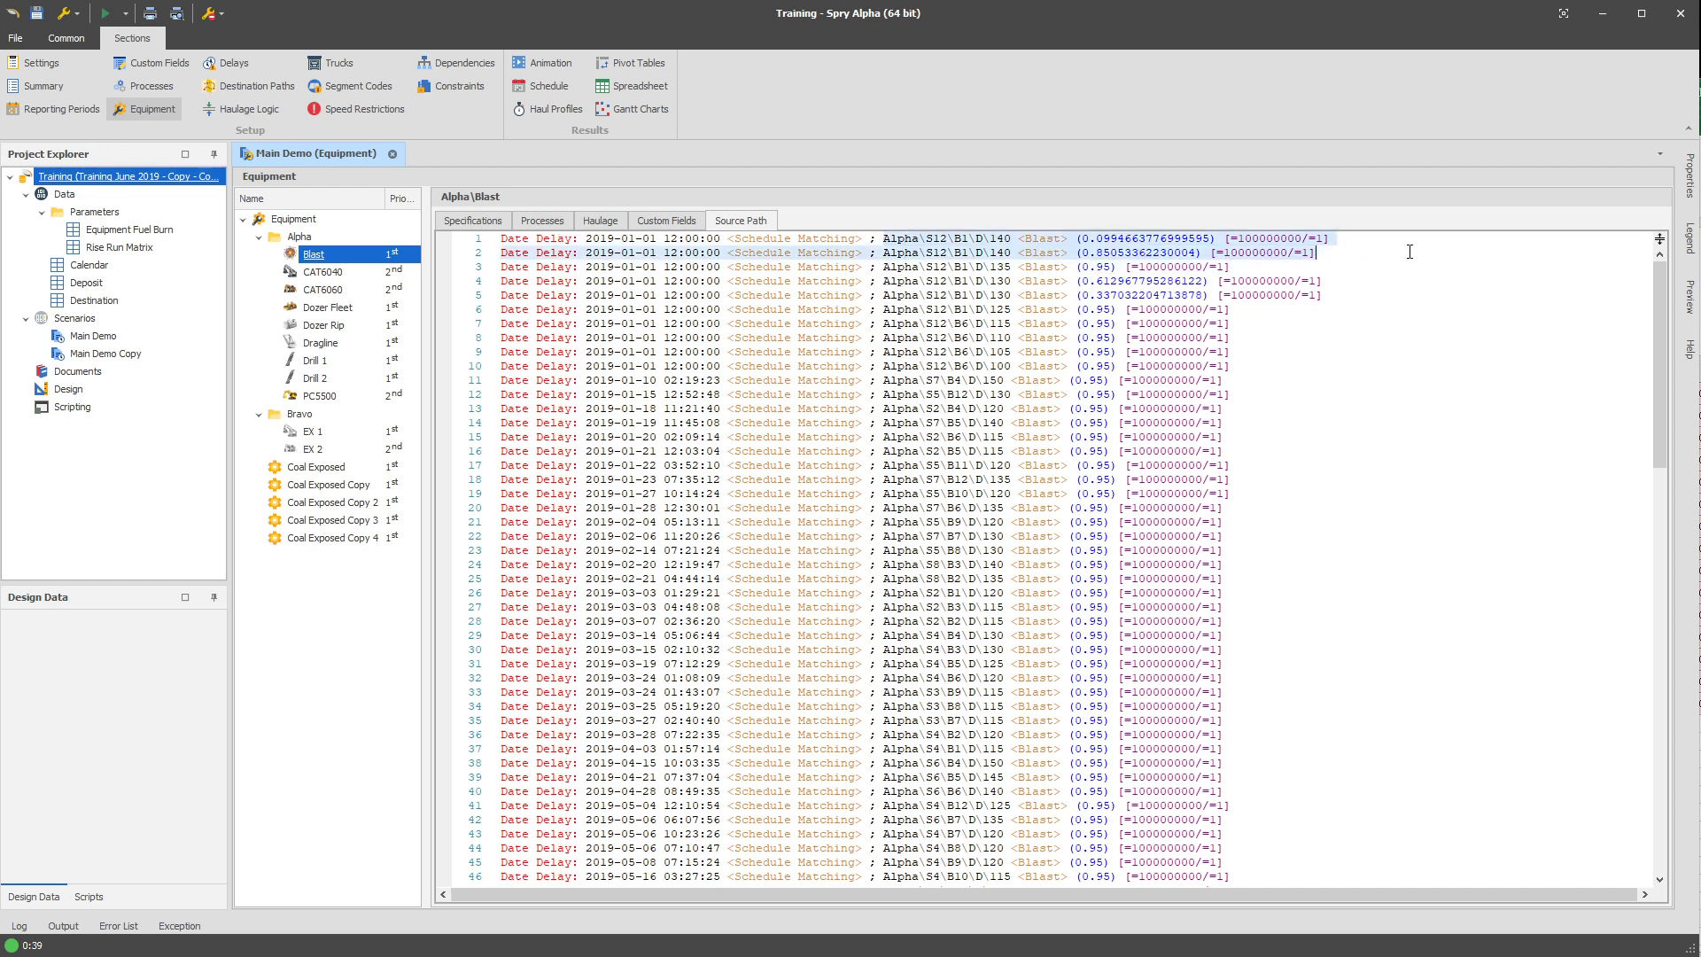
left_click(1410, 252)
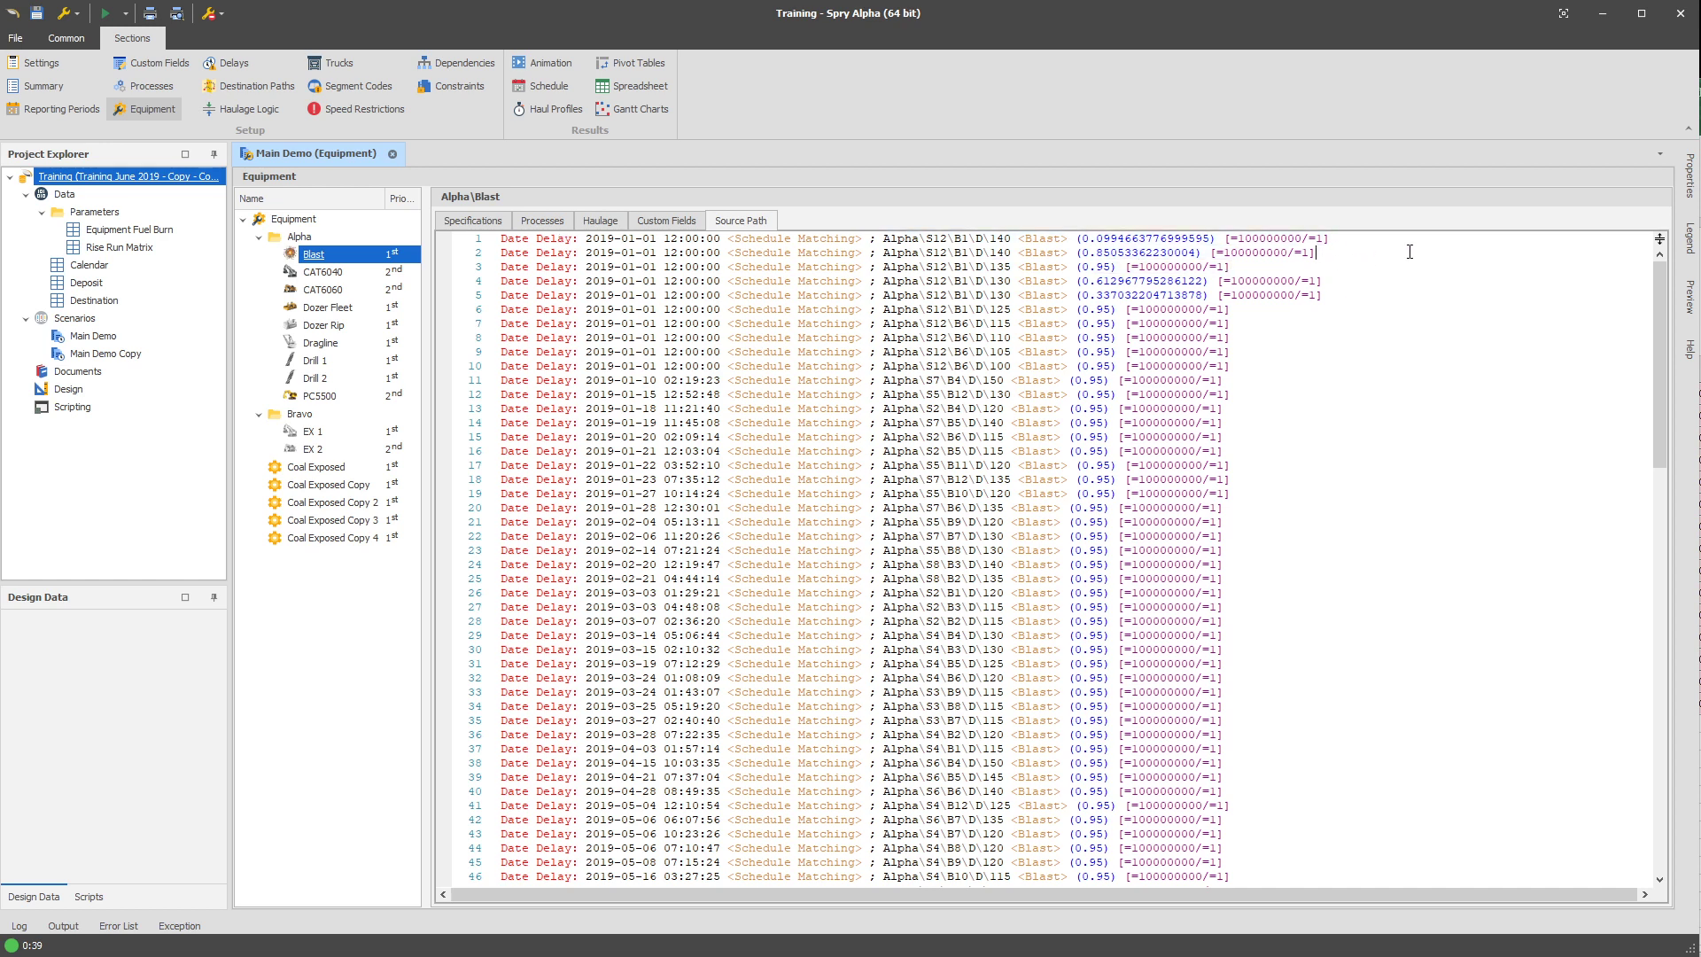
Examine the value expression of the Nonproductive Path Line custom field, including its start date, end date and process parts.
left_click(167, 71)
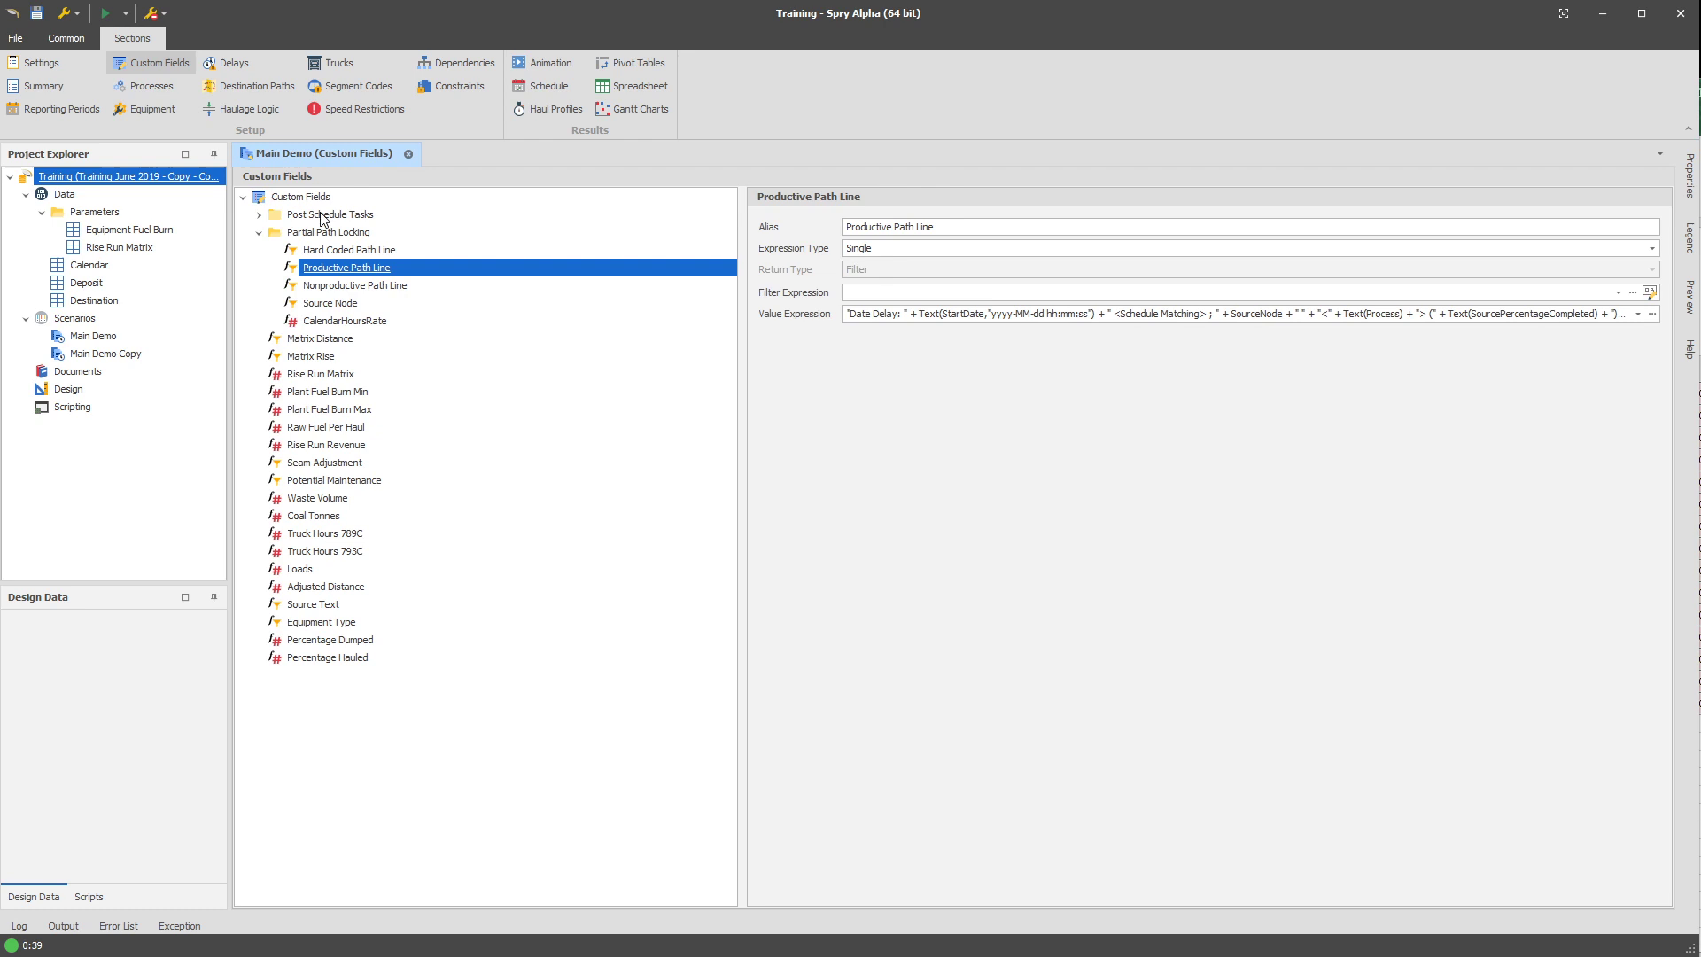
left_click(387, 287)
left_click(1103, 315)
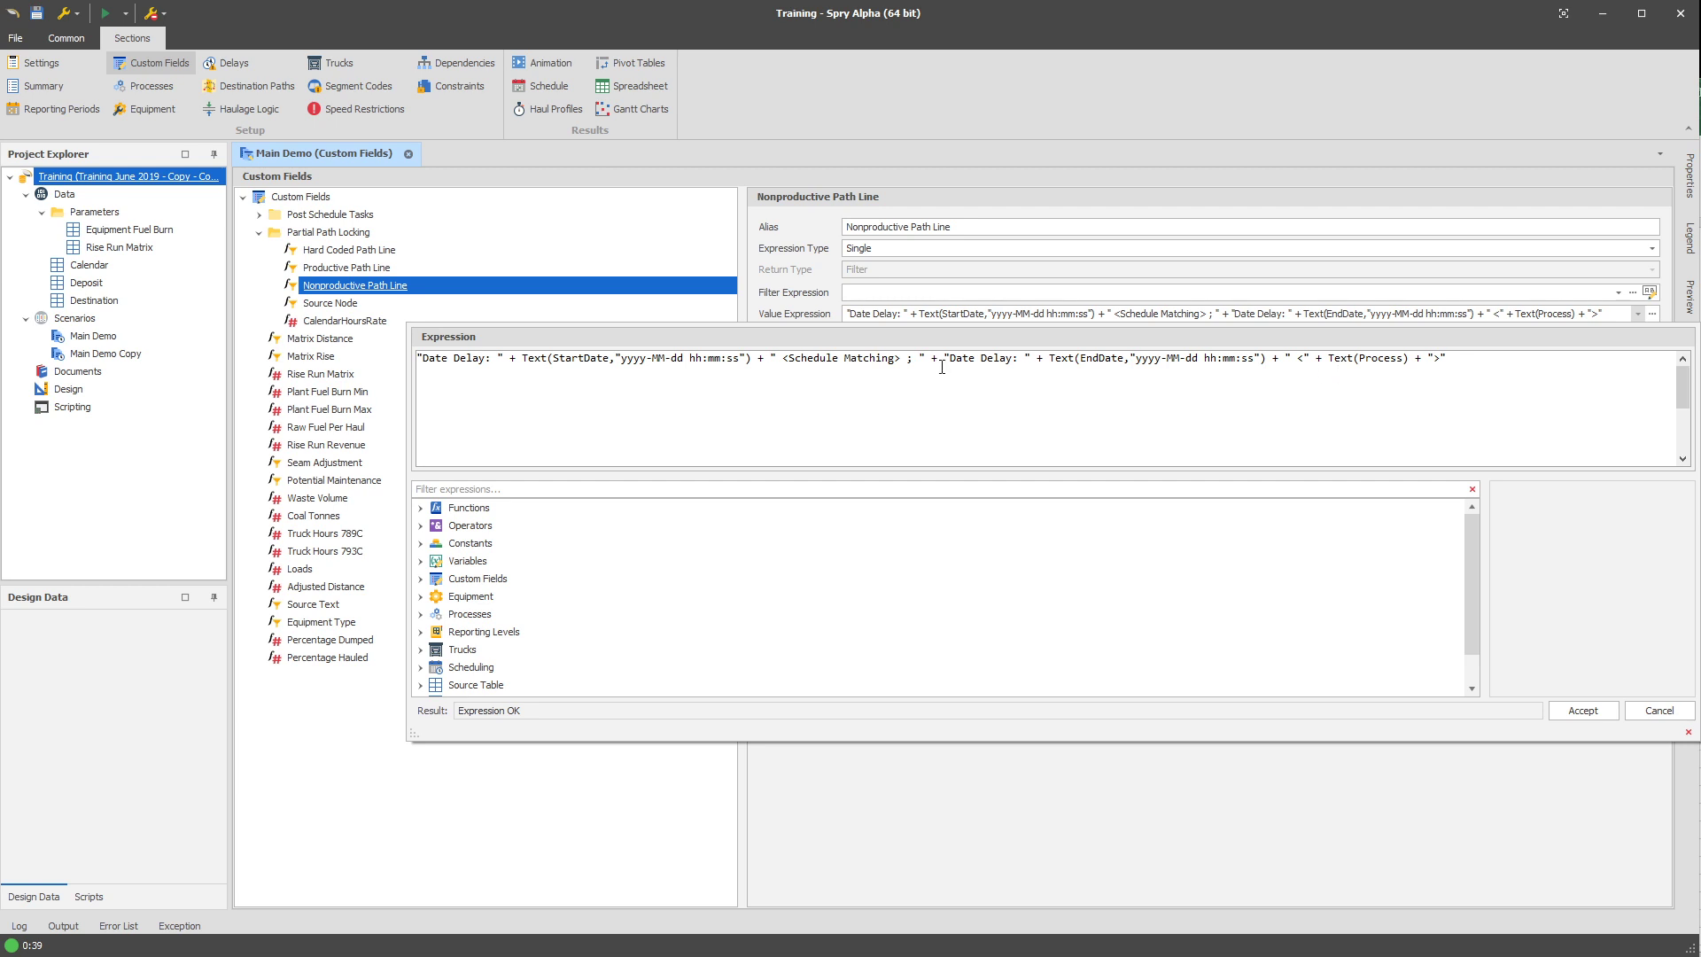
left_click_drag(951, 358, 1021, 358)
double_click(1104, 358)
left_click_drag(1329, 357, 1409, 358)
left_click_drag(922, 358, 408, 357)
Examine line 16 of Blast's source path, checking its date delay portion and the source node entry that follows it.
left_click(137, 110)
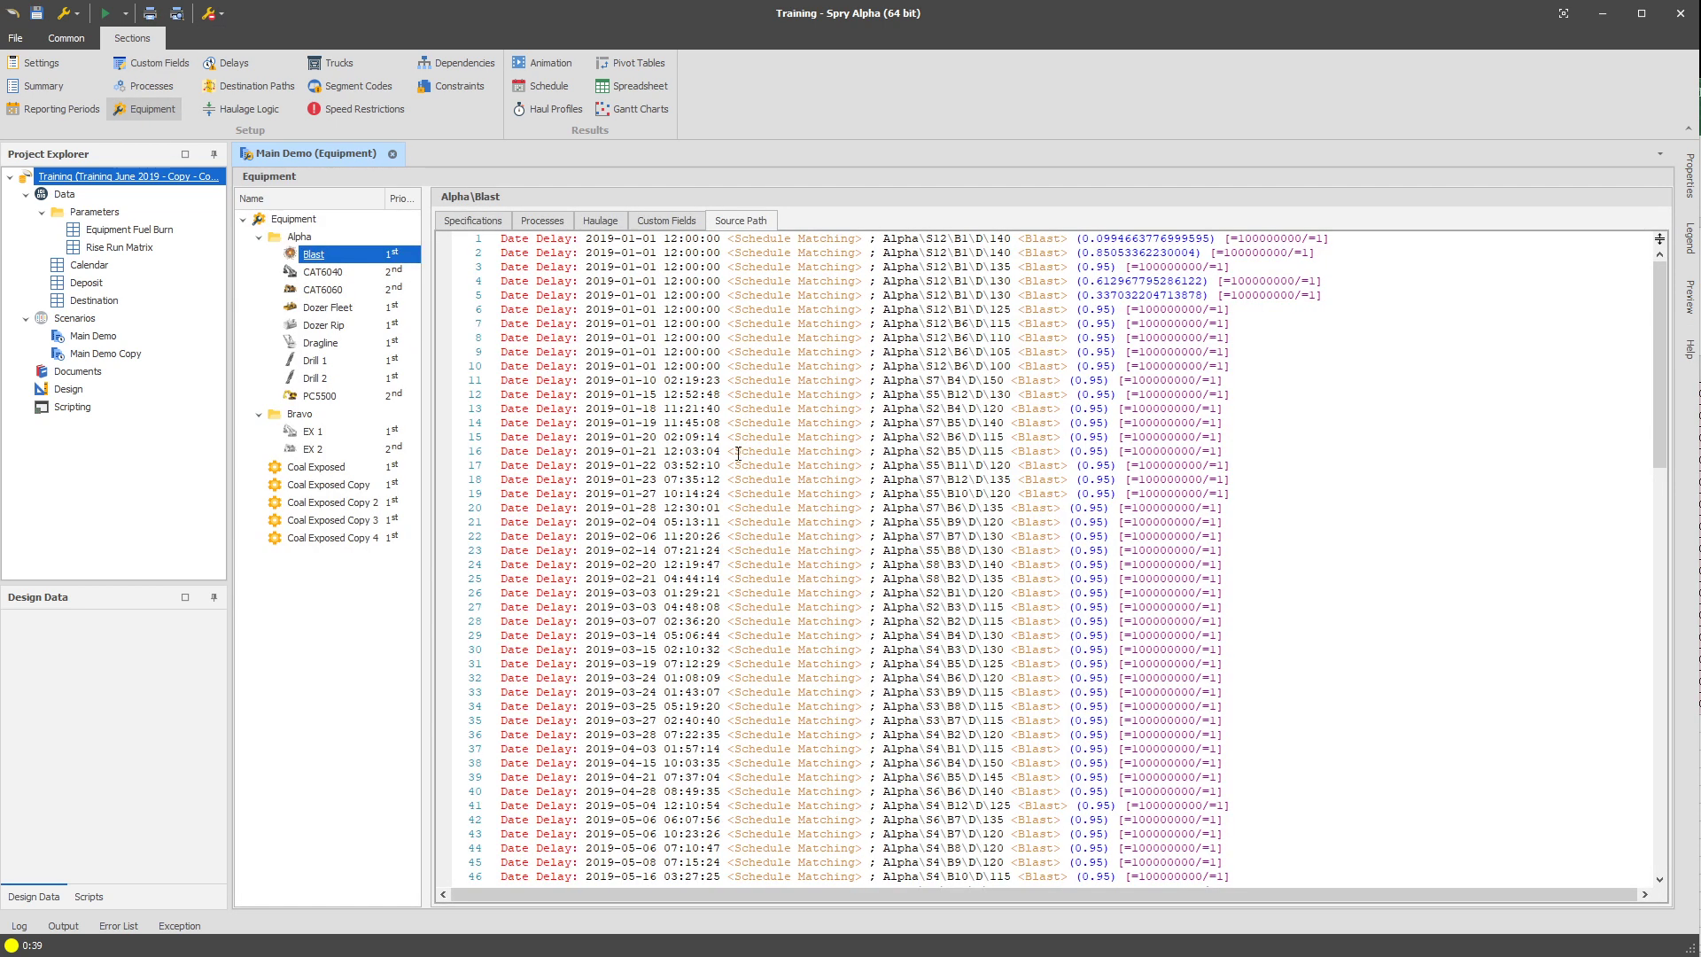
left_click_drag(853, 451, 460, 449)
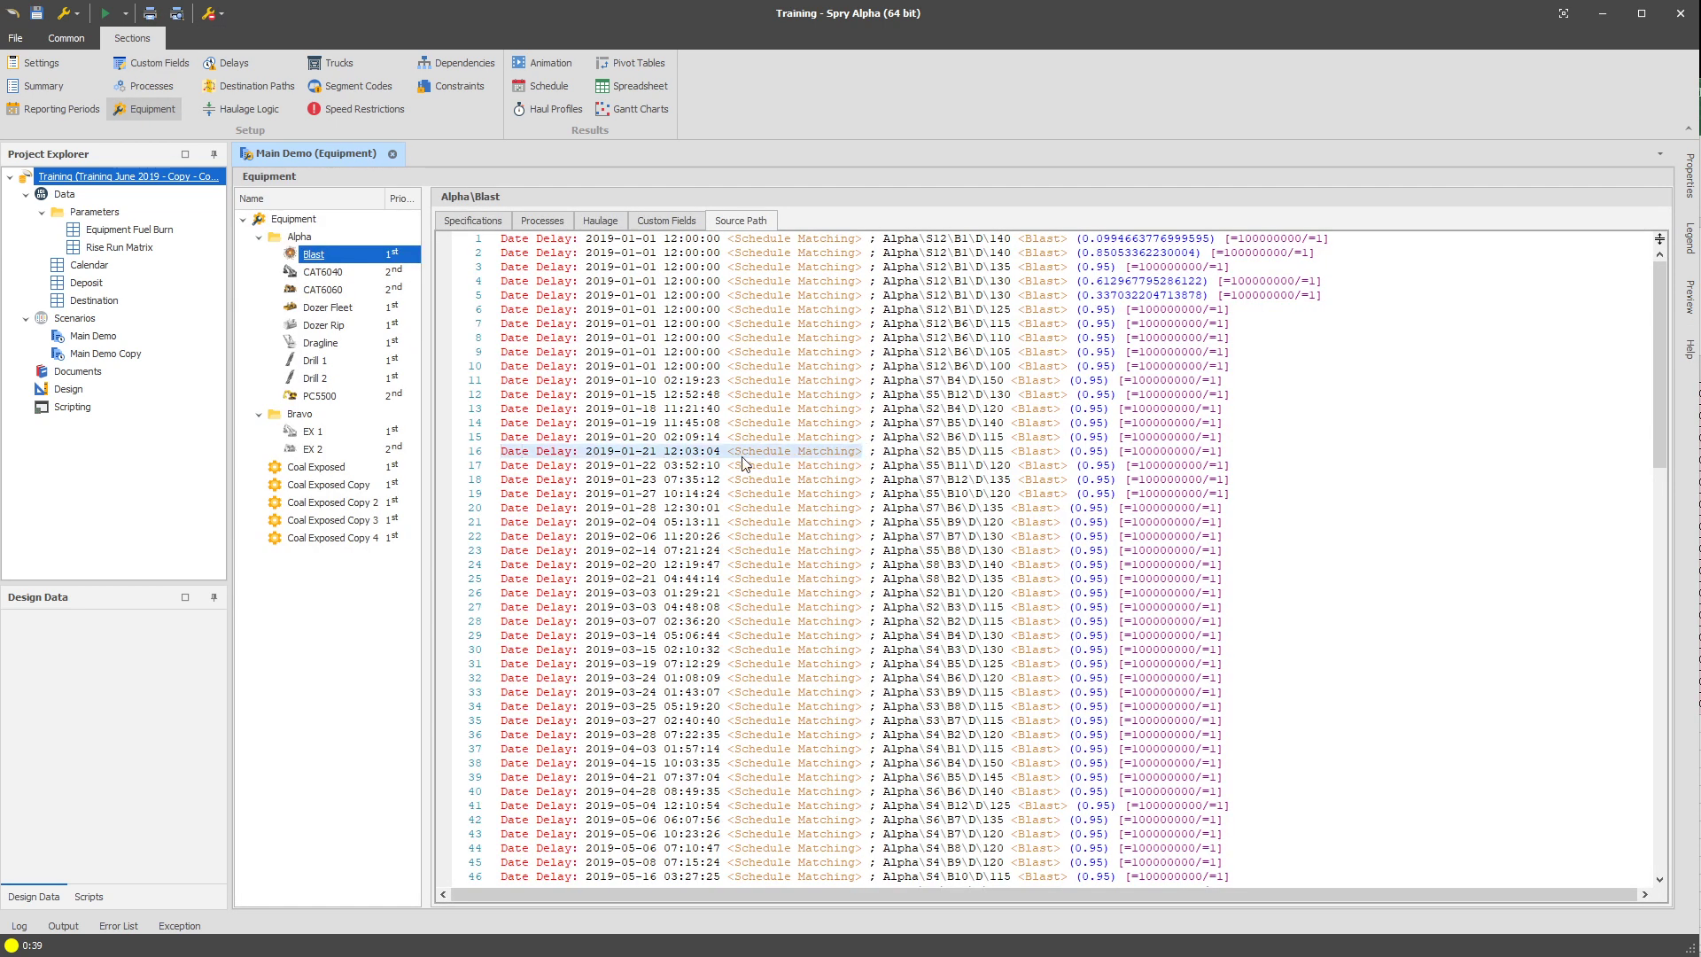
left_click(651, 452)
left_click_drag(651, 453, 716, 453)
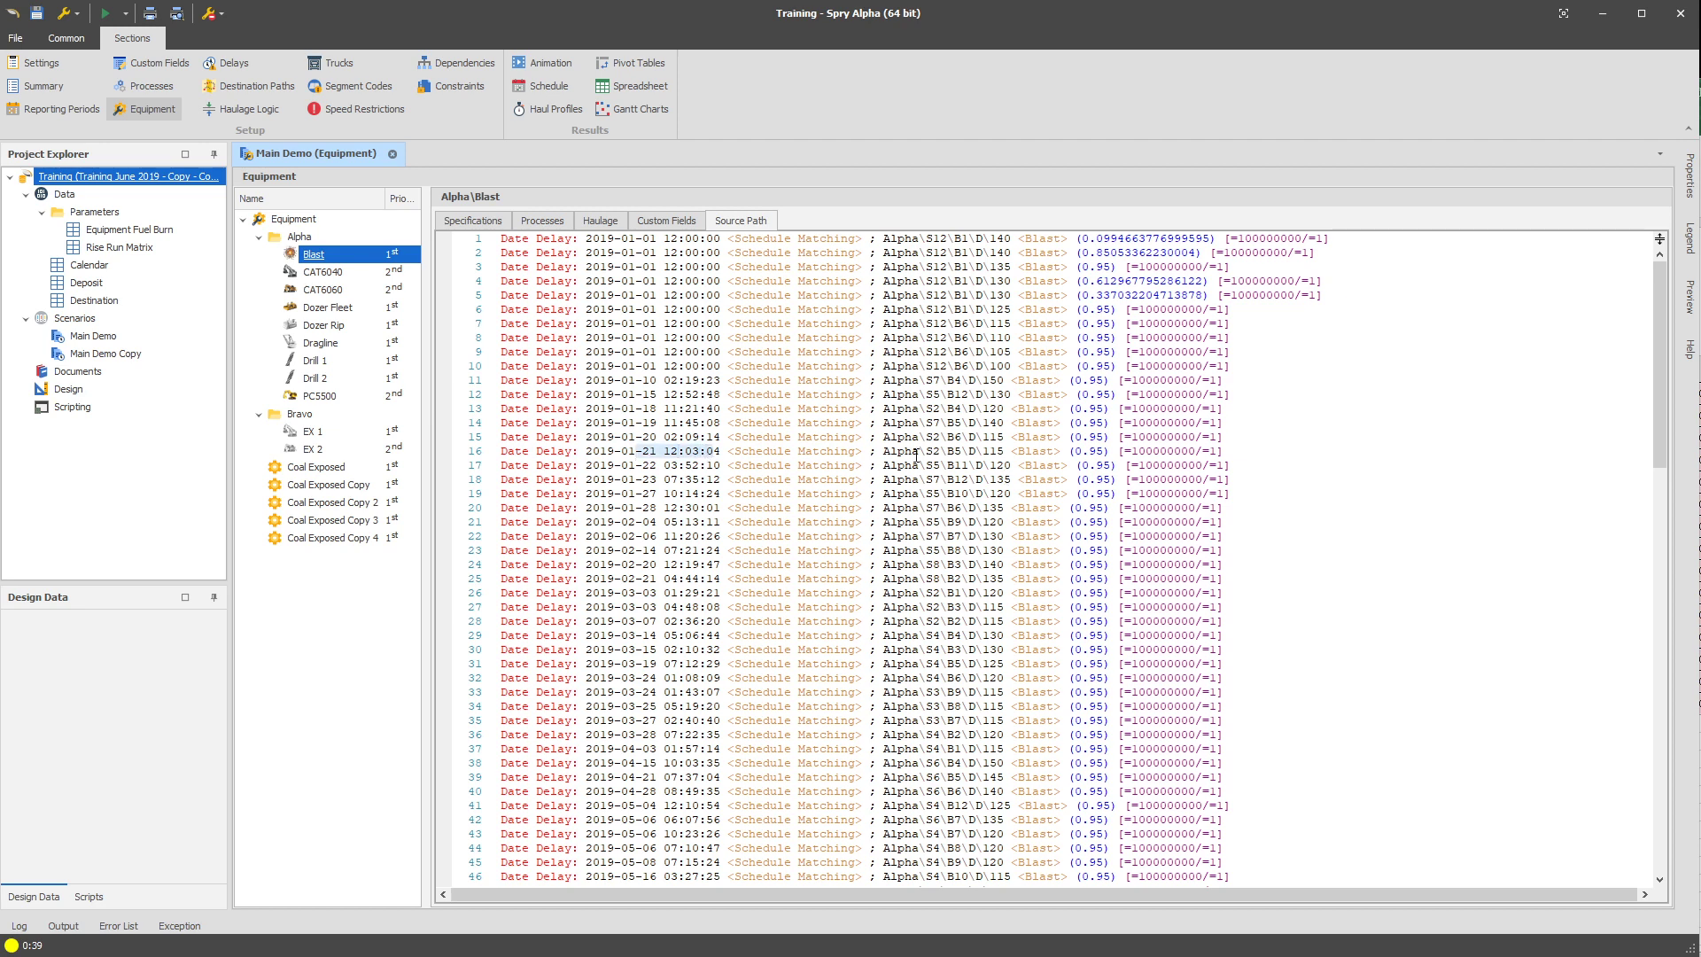
left_click_drag(884, 453, 1250, 456)
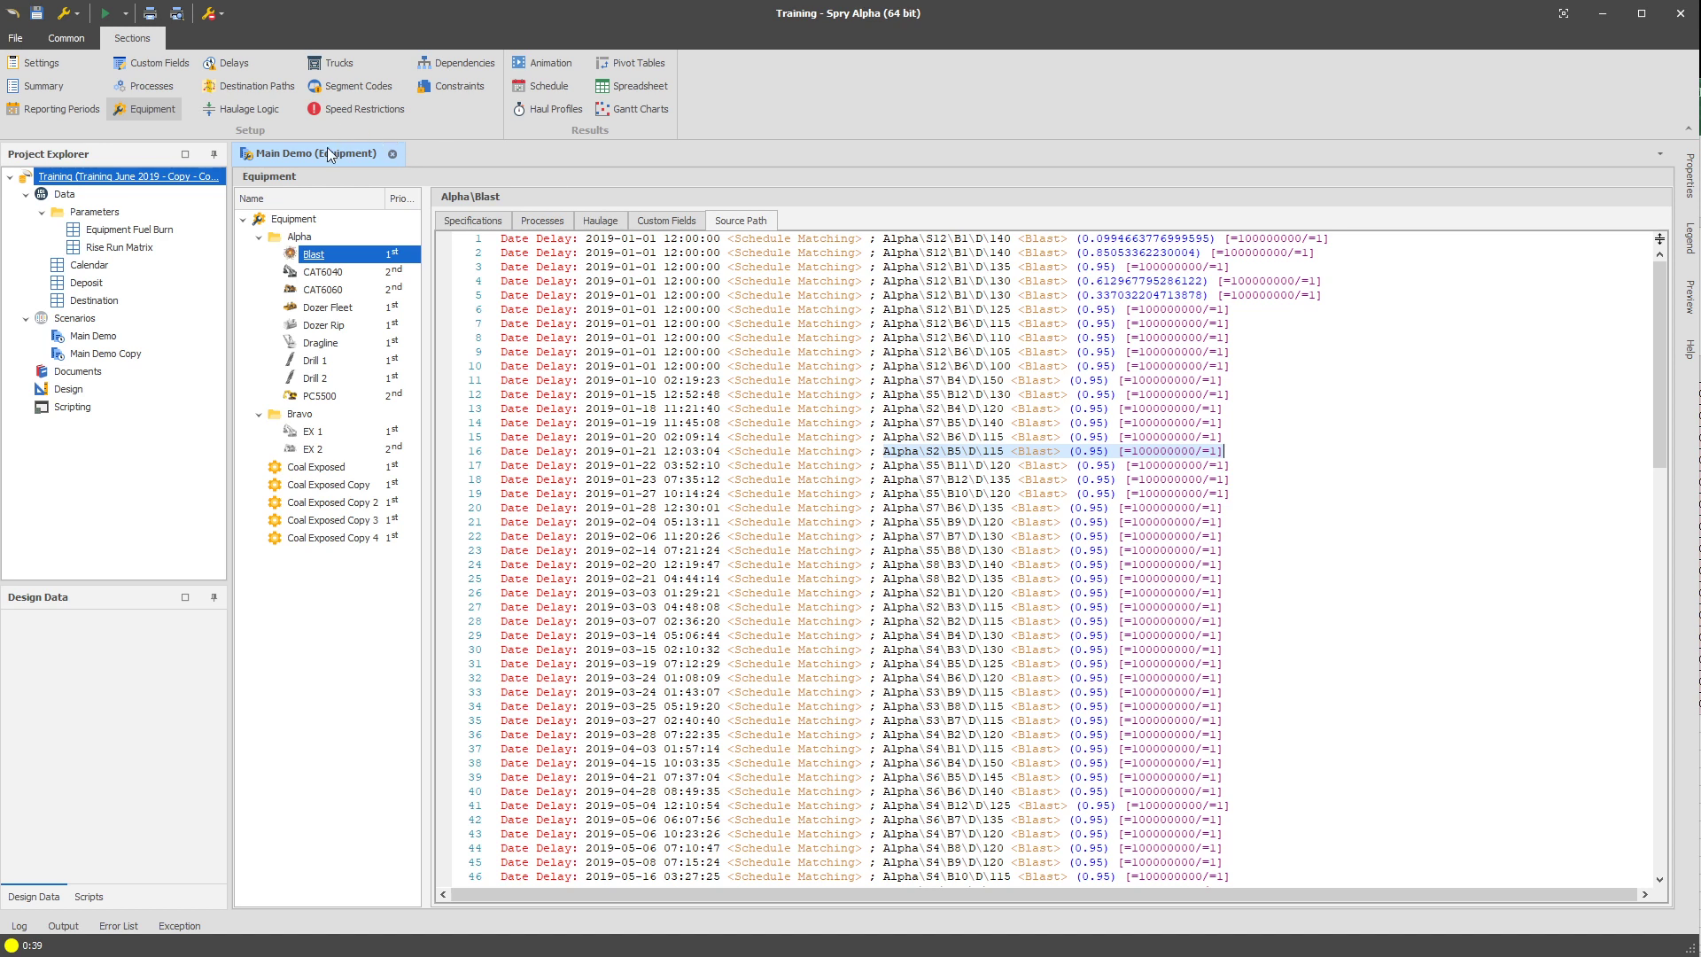
Inspect the Source Node custom field and its use in the Productive Path Line value expression, leaving both unedited.
left_click(153, 62)
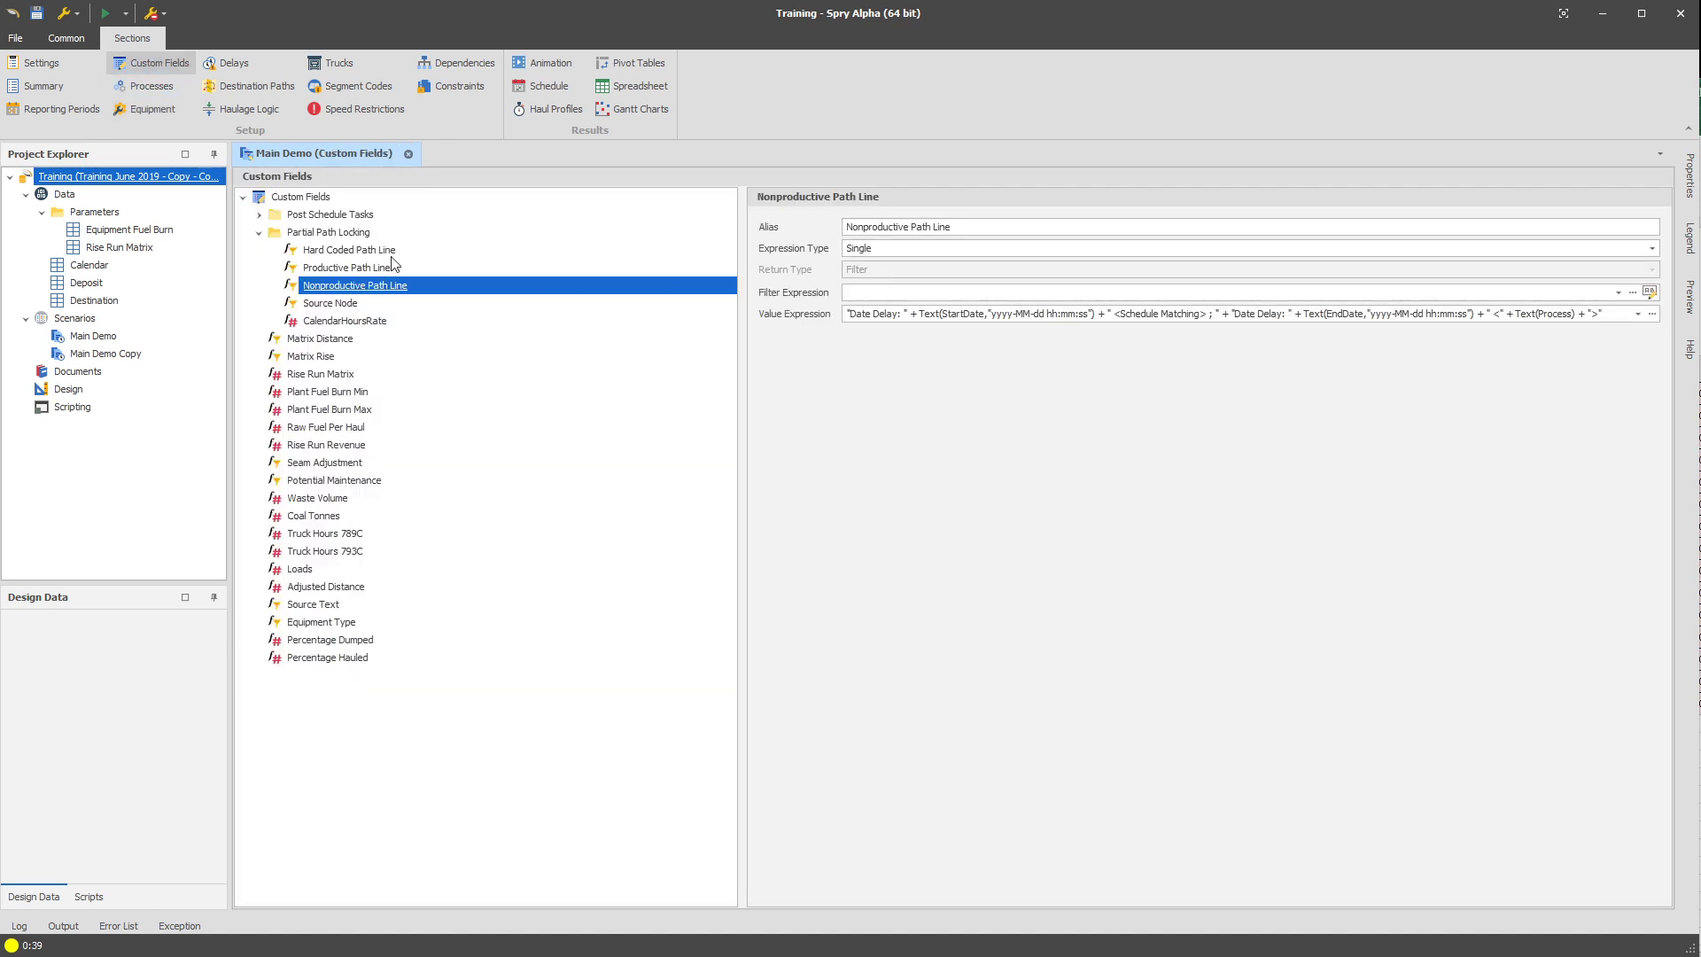
left_click(358, 307)
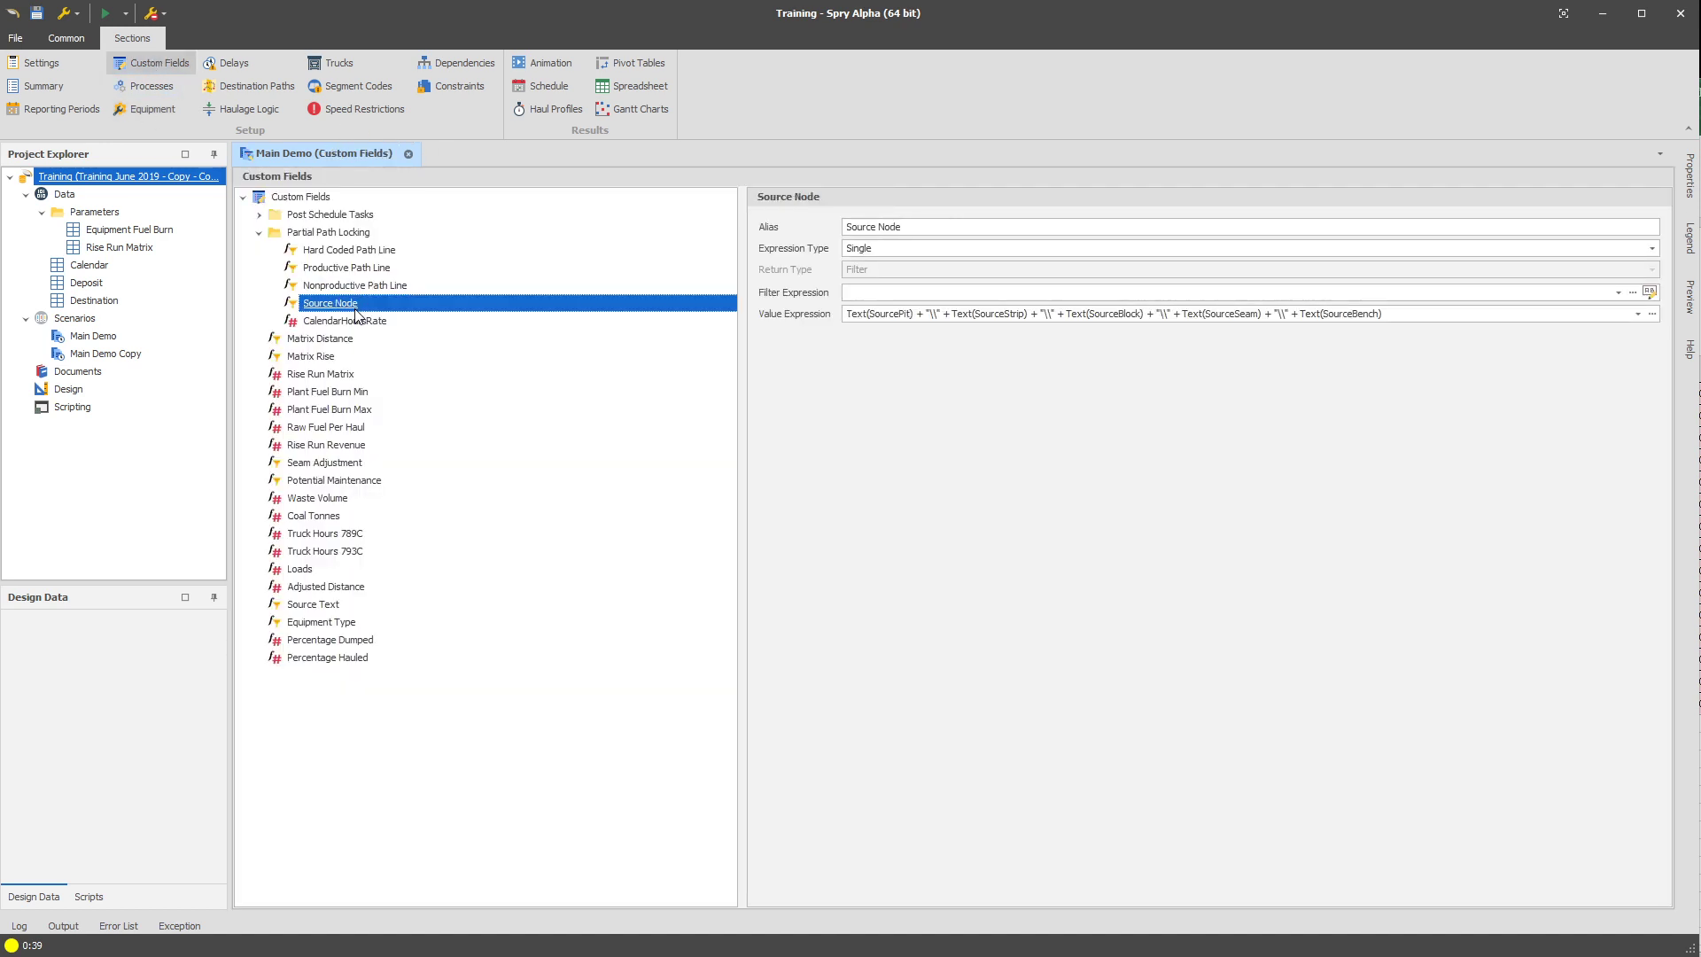
left_click(376, 269)
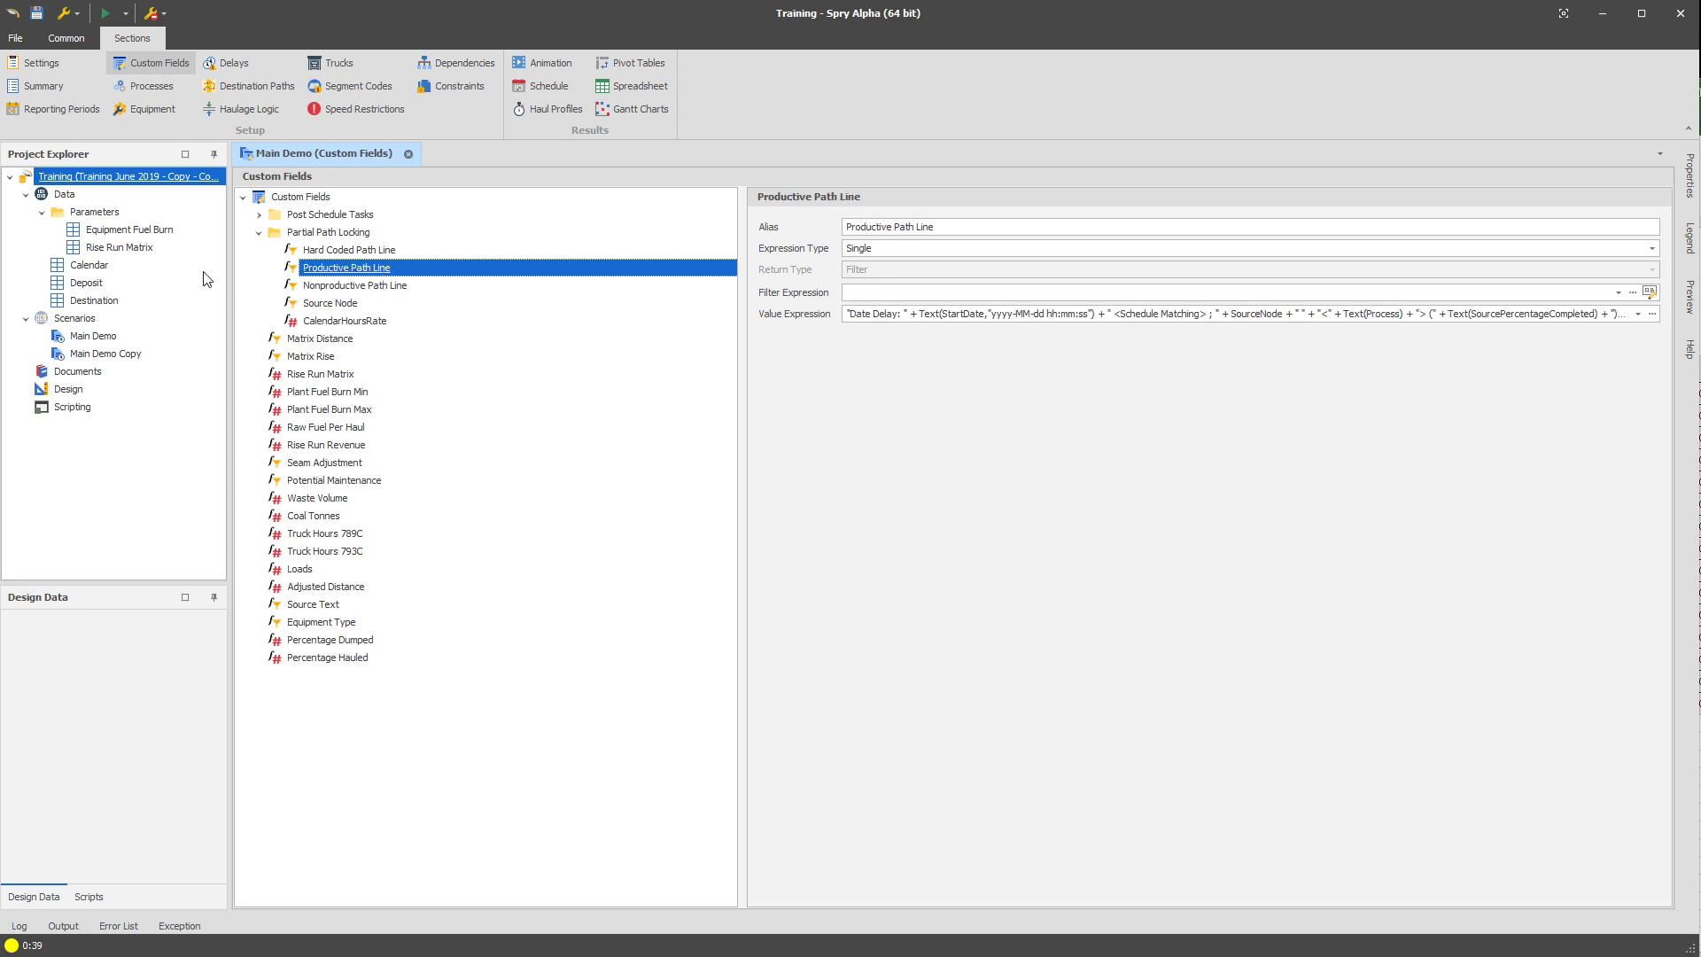
double_click(953, 315)
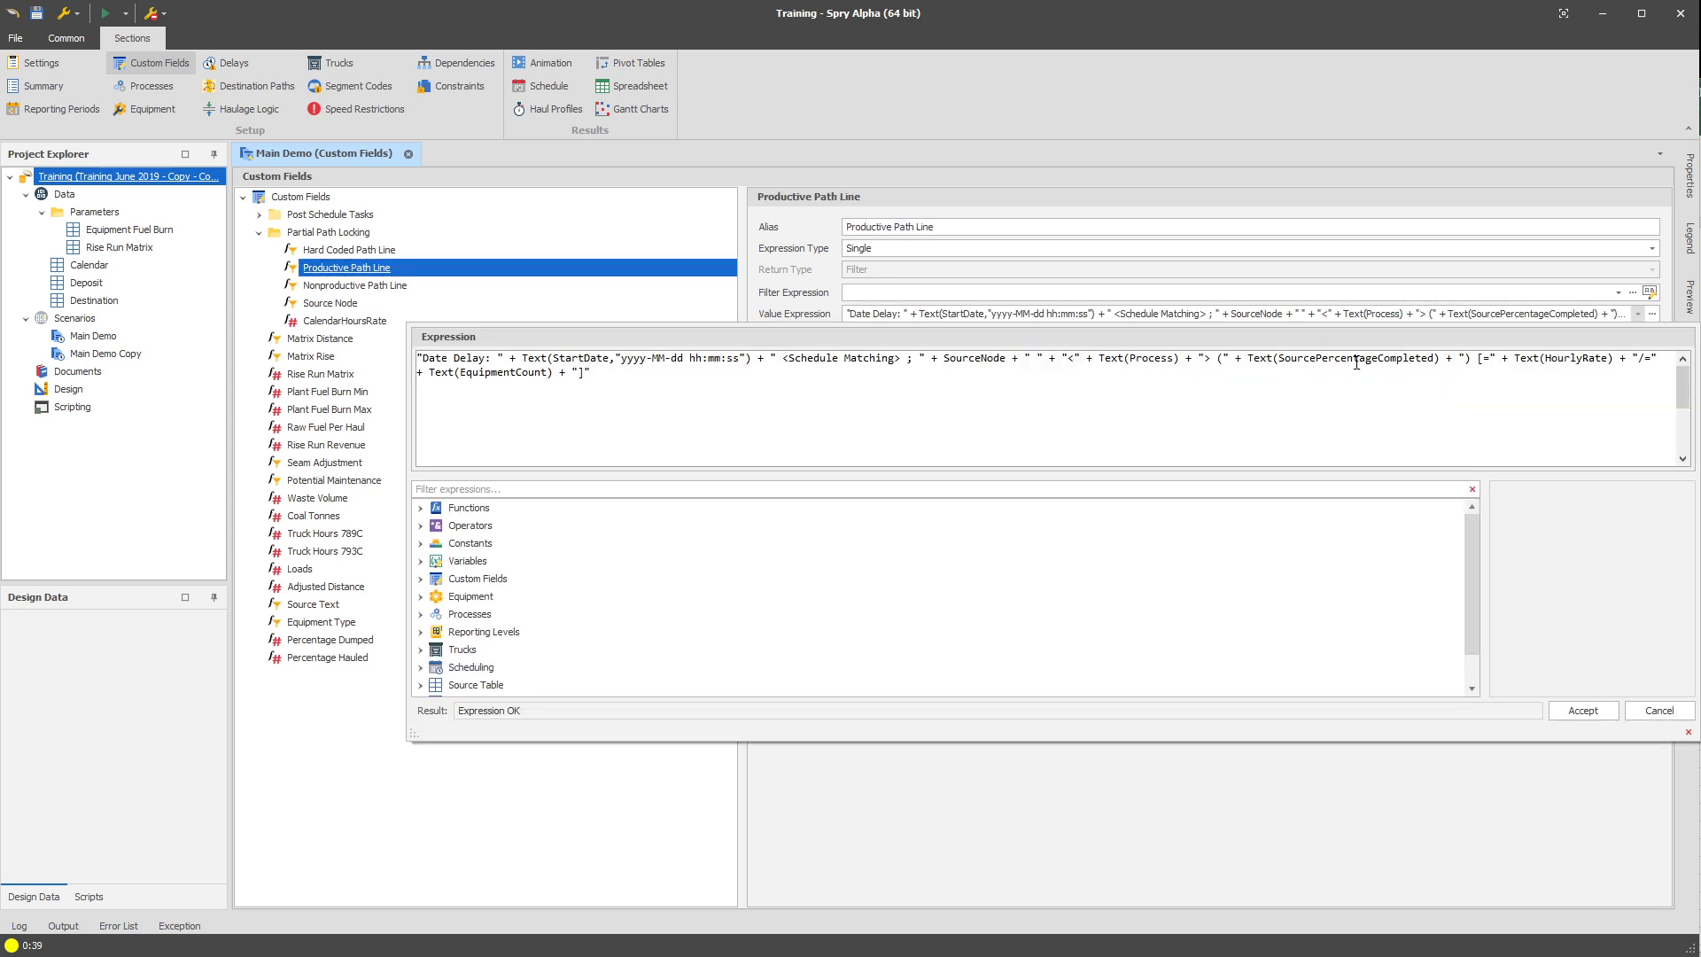
double_click(973, 359)
key("Escape")
Compare the source node on line 4 of Blast's source path with the Source Node custom field's value expression.
left_click(150, 104)
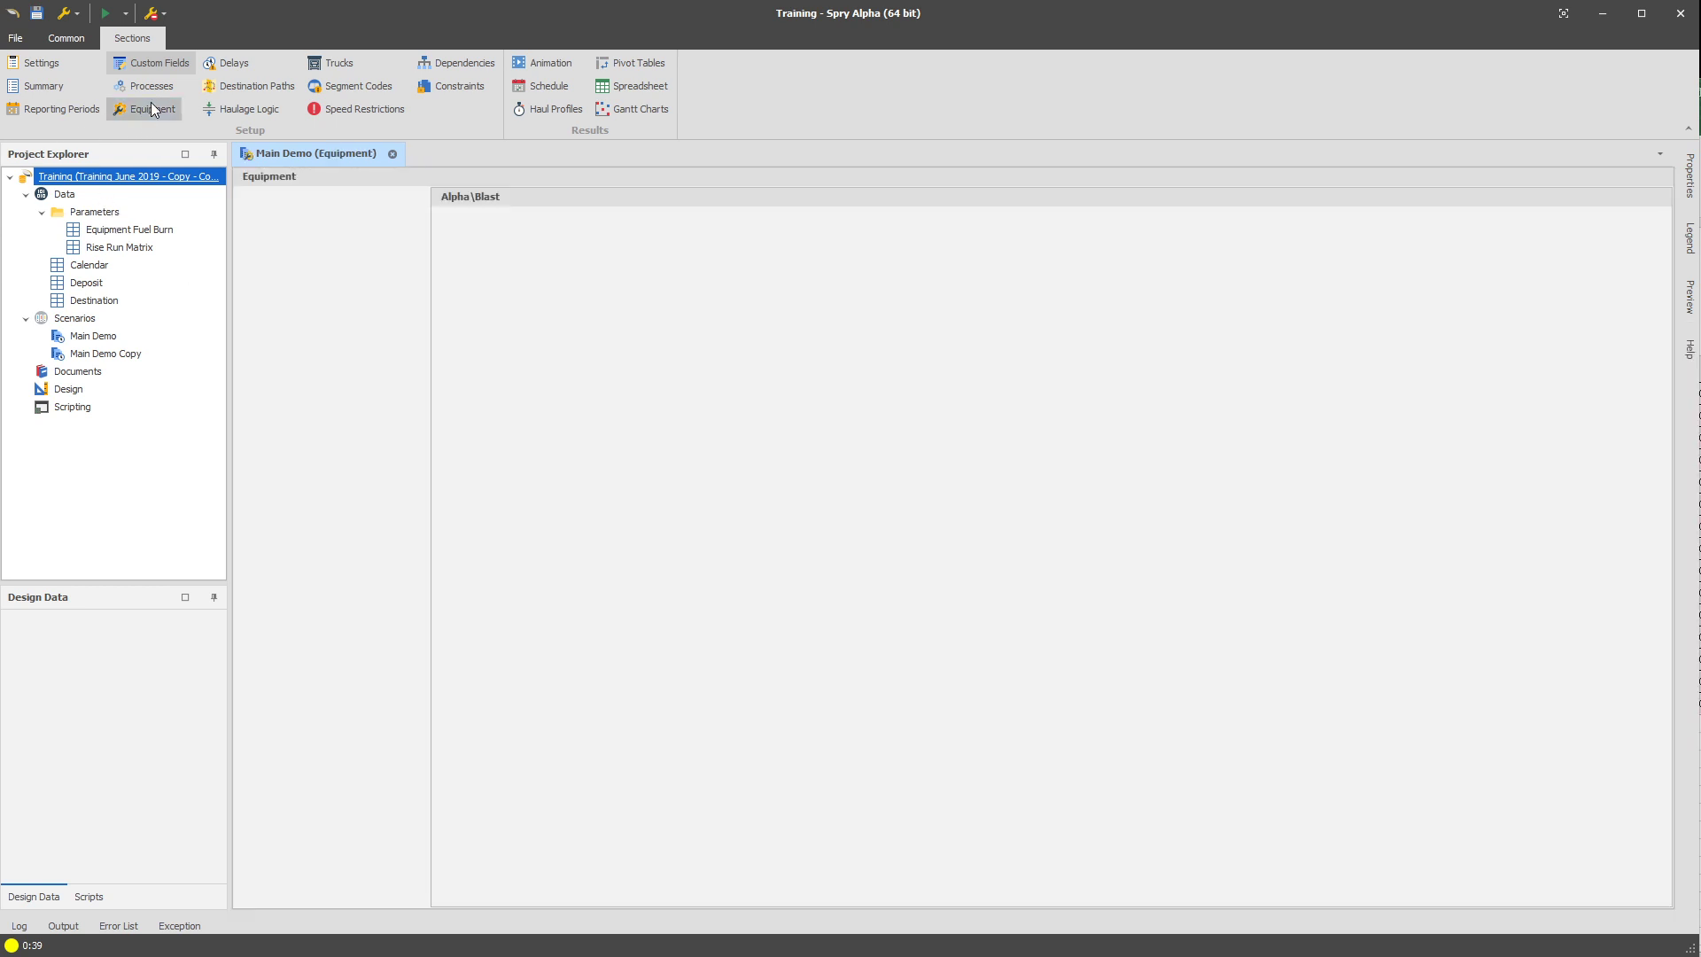
left_click_drag(883, 280, 1014, 280)
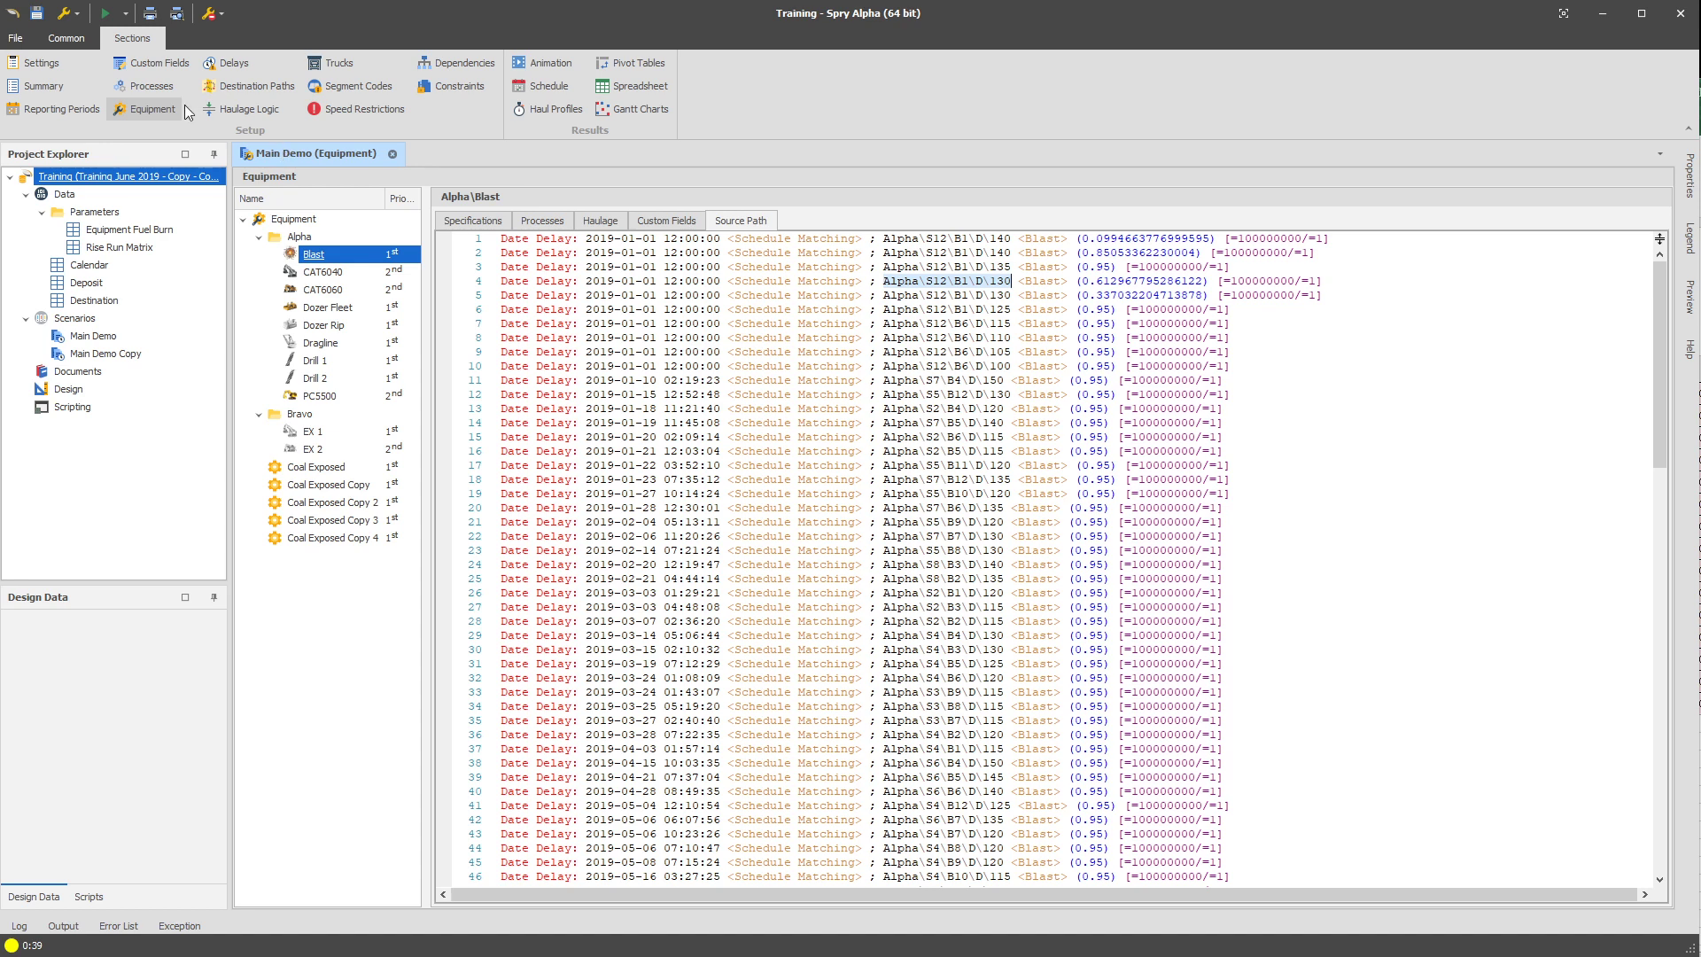
left_click(182, 64)
double_click(1030, 315)
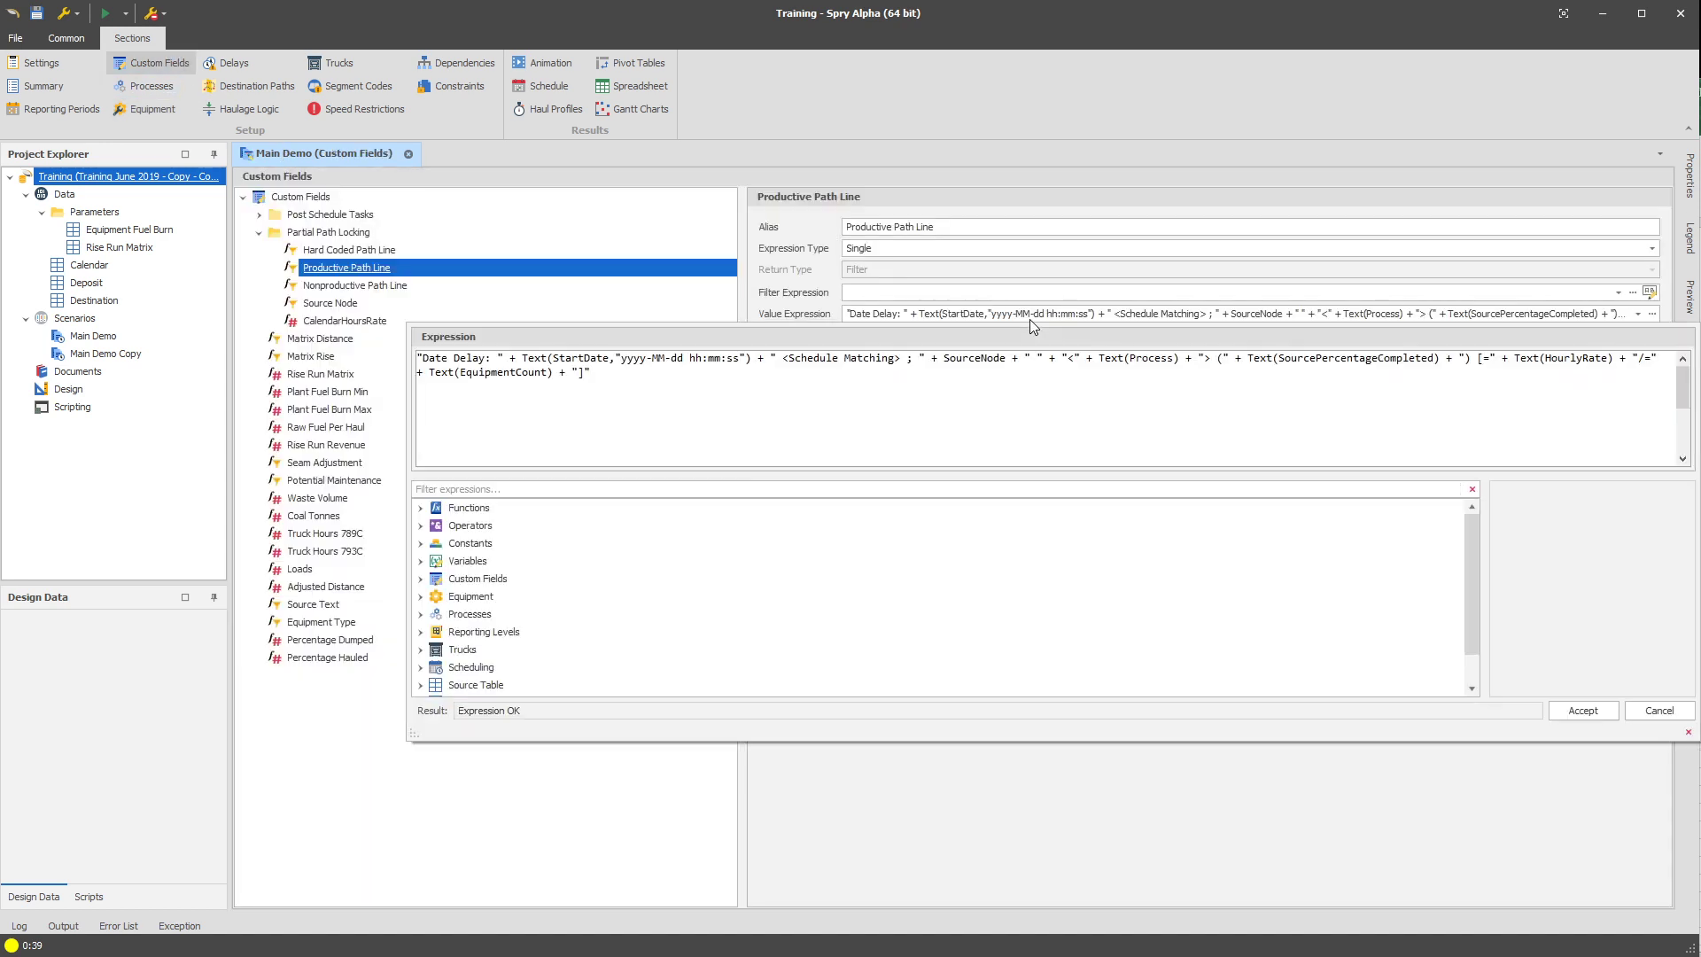
left_click(370, 303)
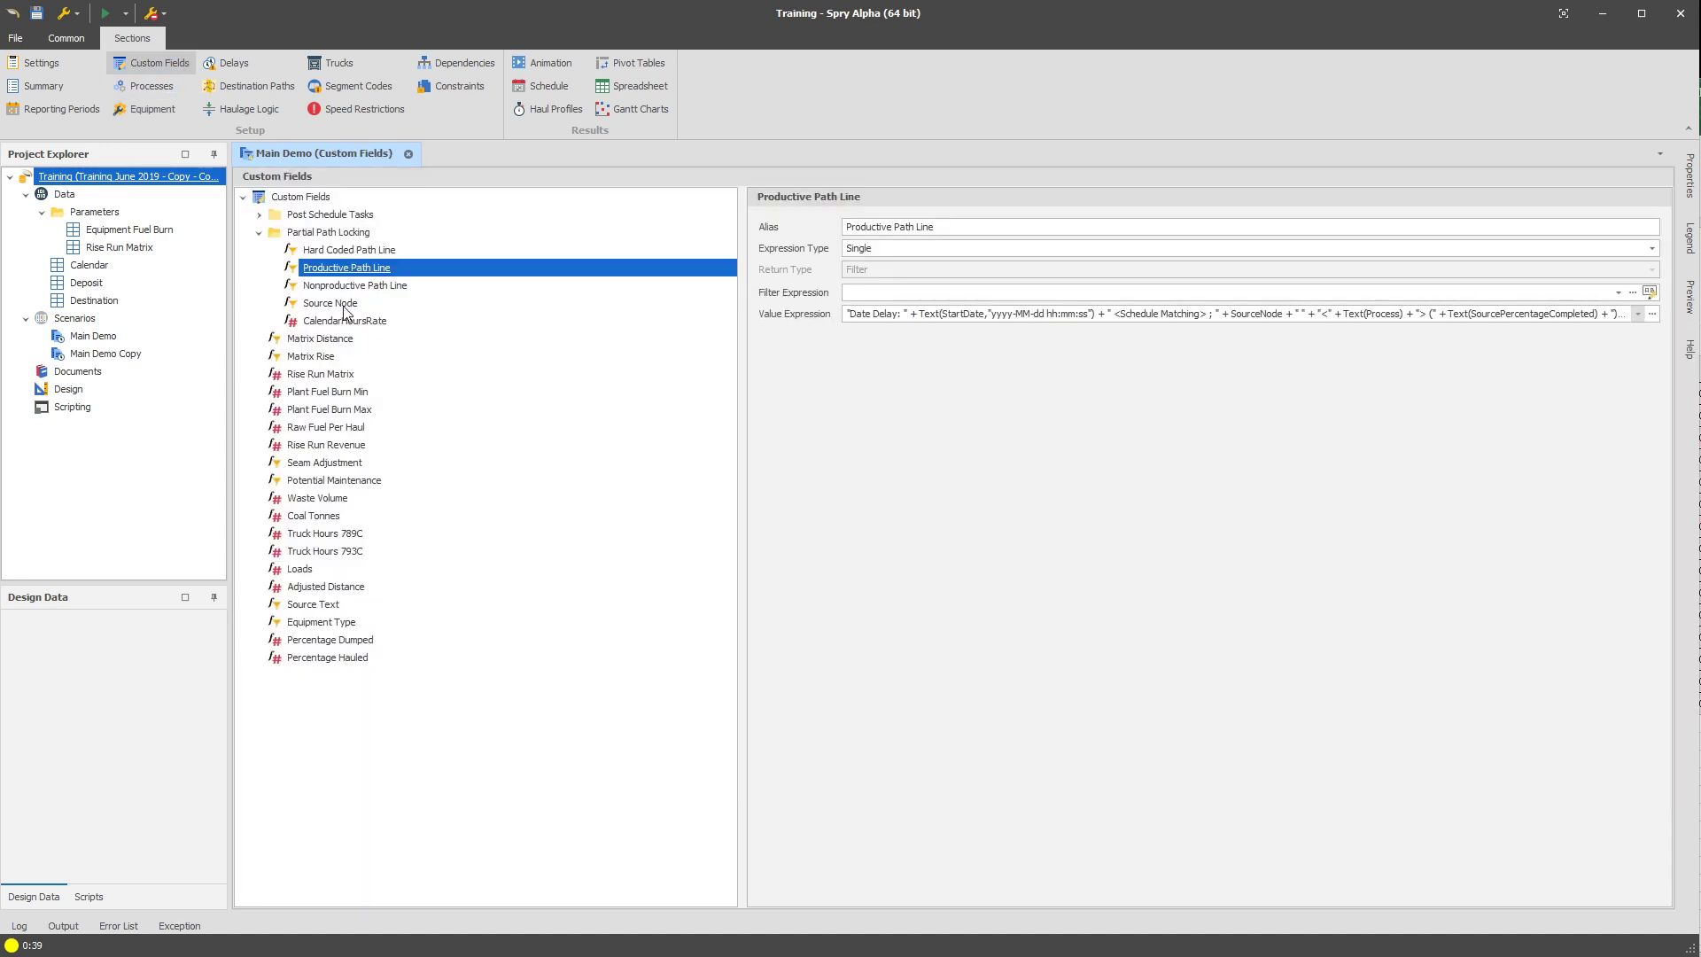
left_click(370, 302)
double_click(1063, 316)
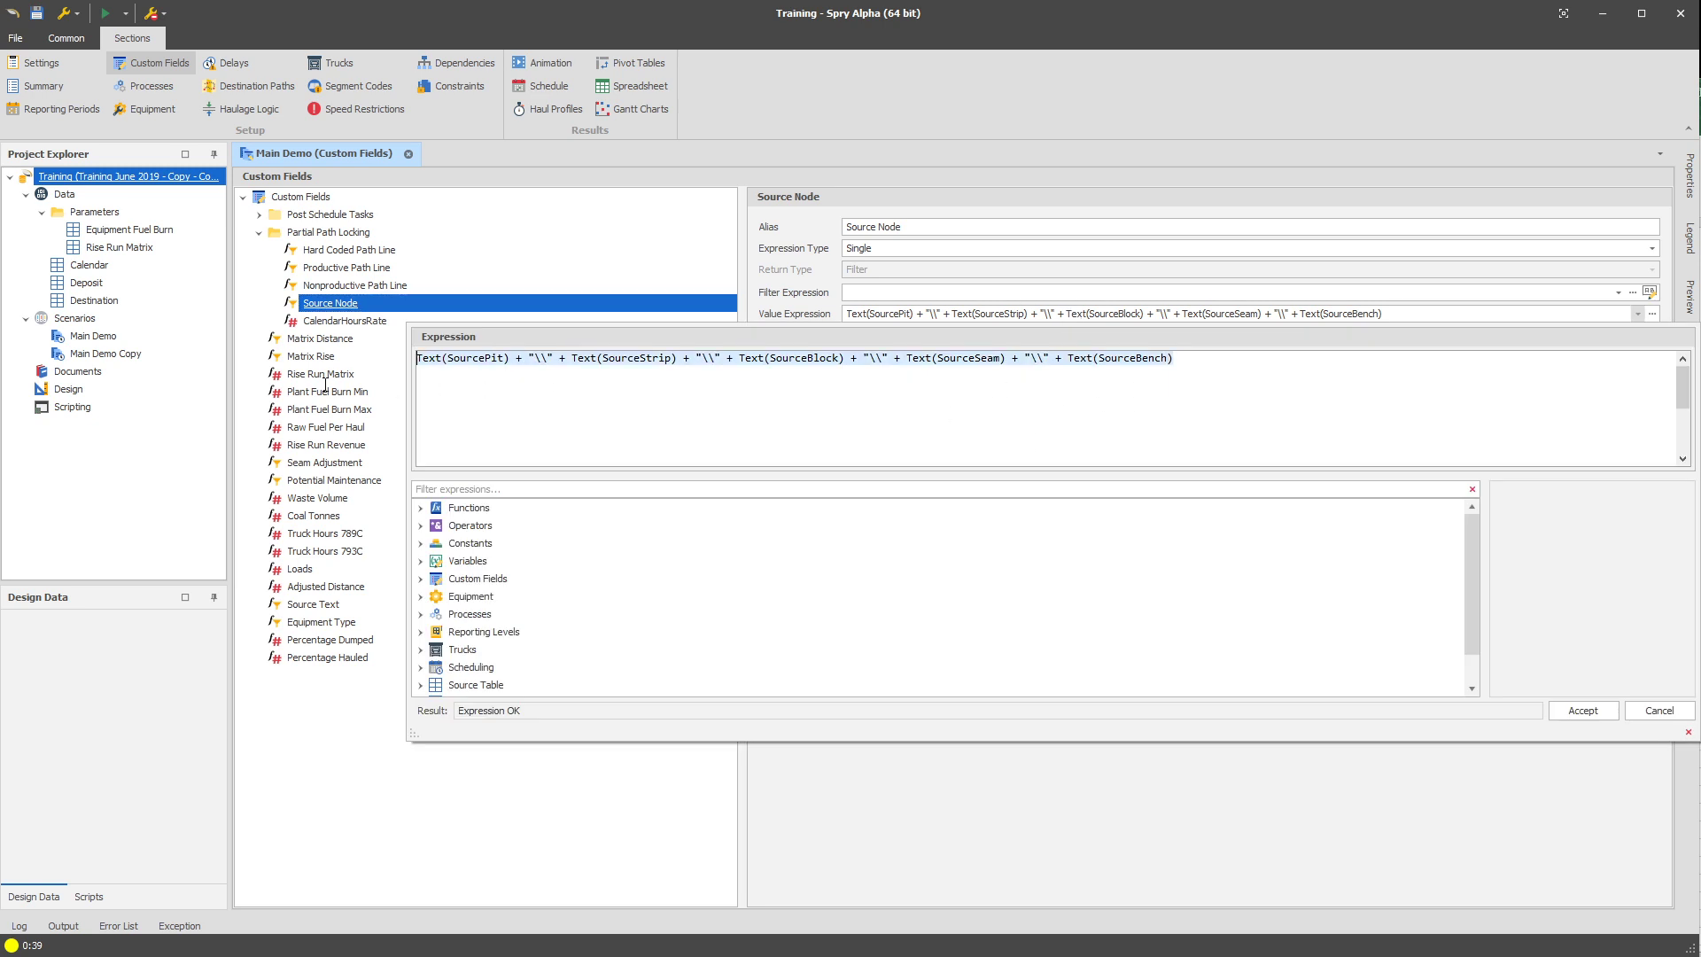
left_click(1145, 786)
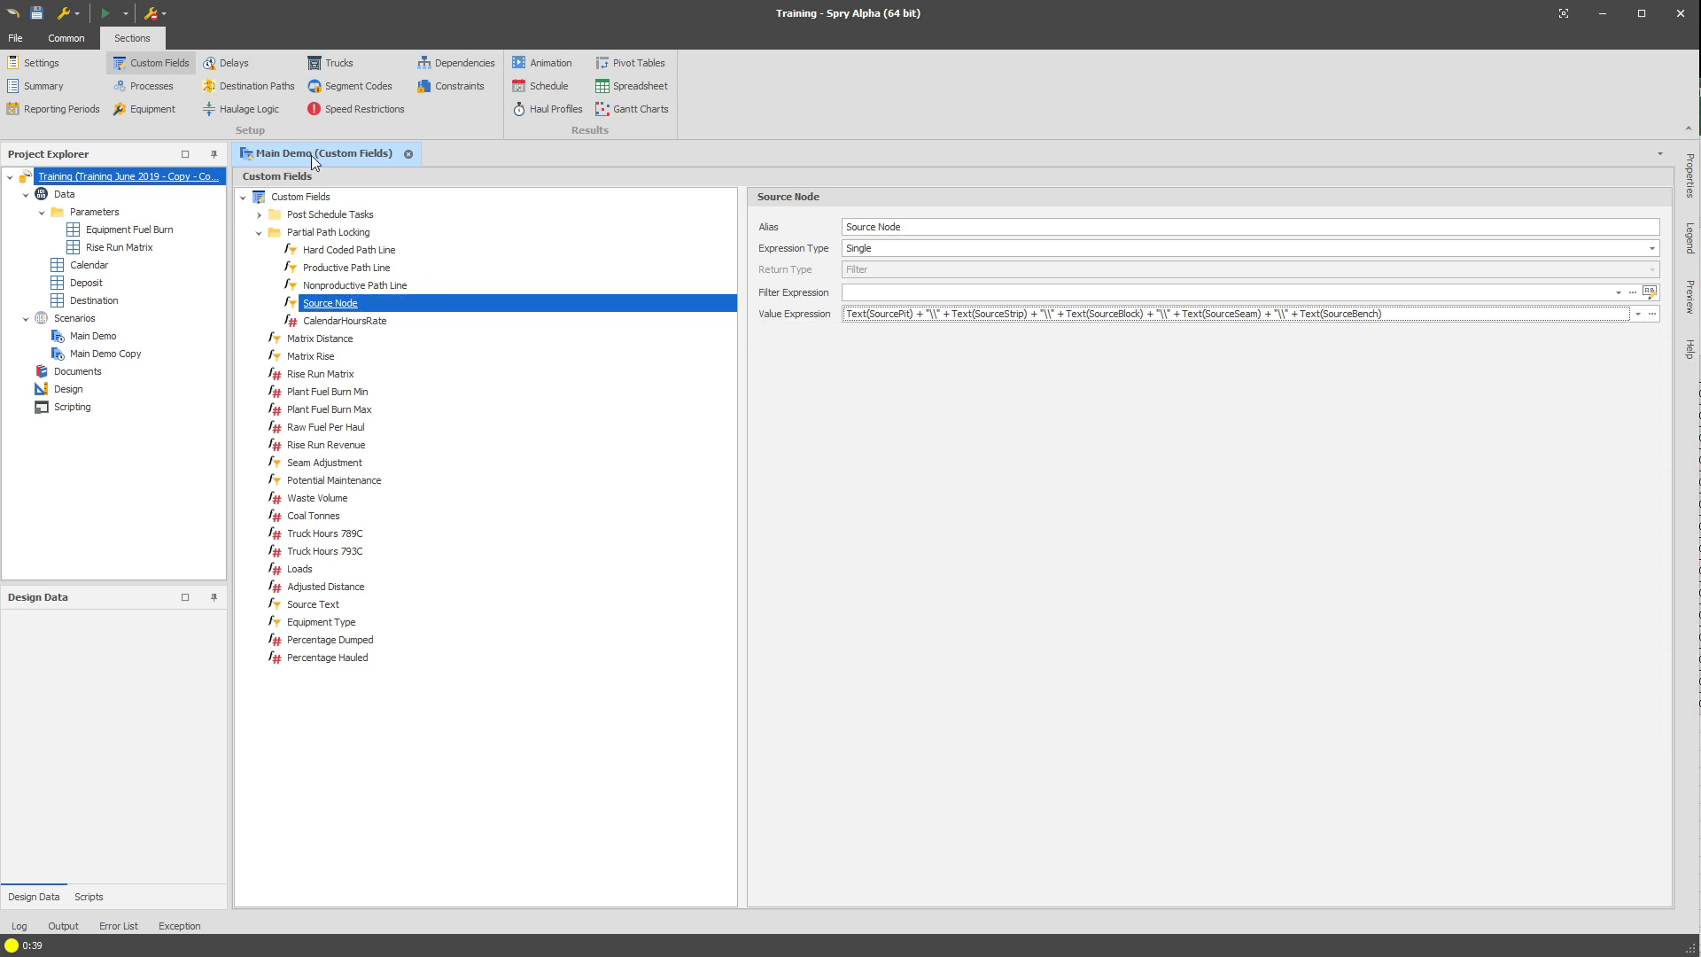
Add a new proximity constraint and generate its grouping expression from the Pit, Strip, Block, Seam and Bench source levels.
left_click(459, 86)
right_click(363, 196)
mouse_move(443, 209)
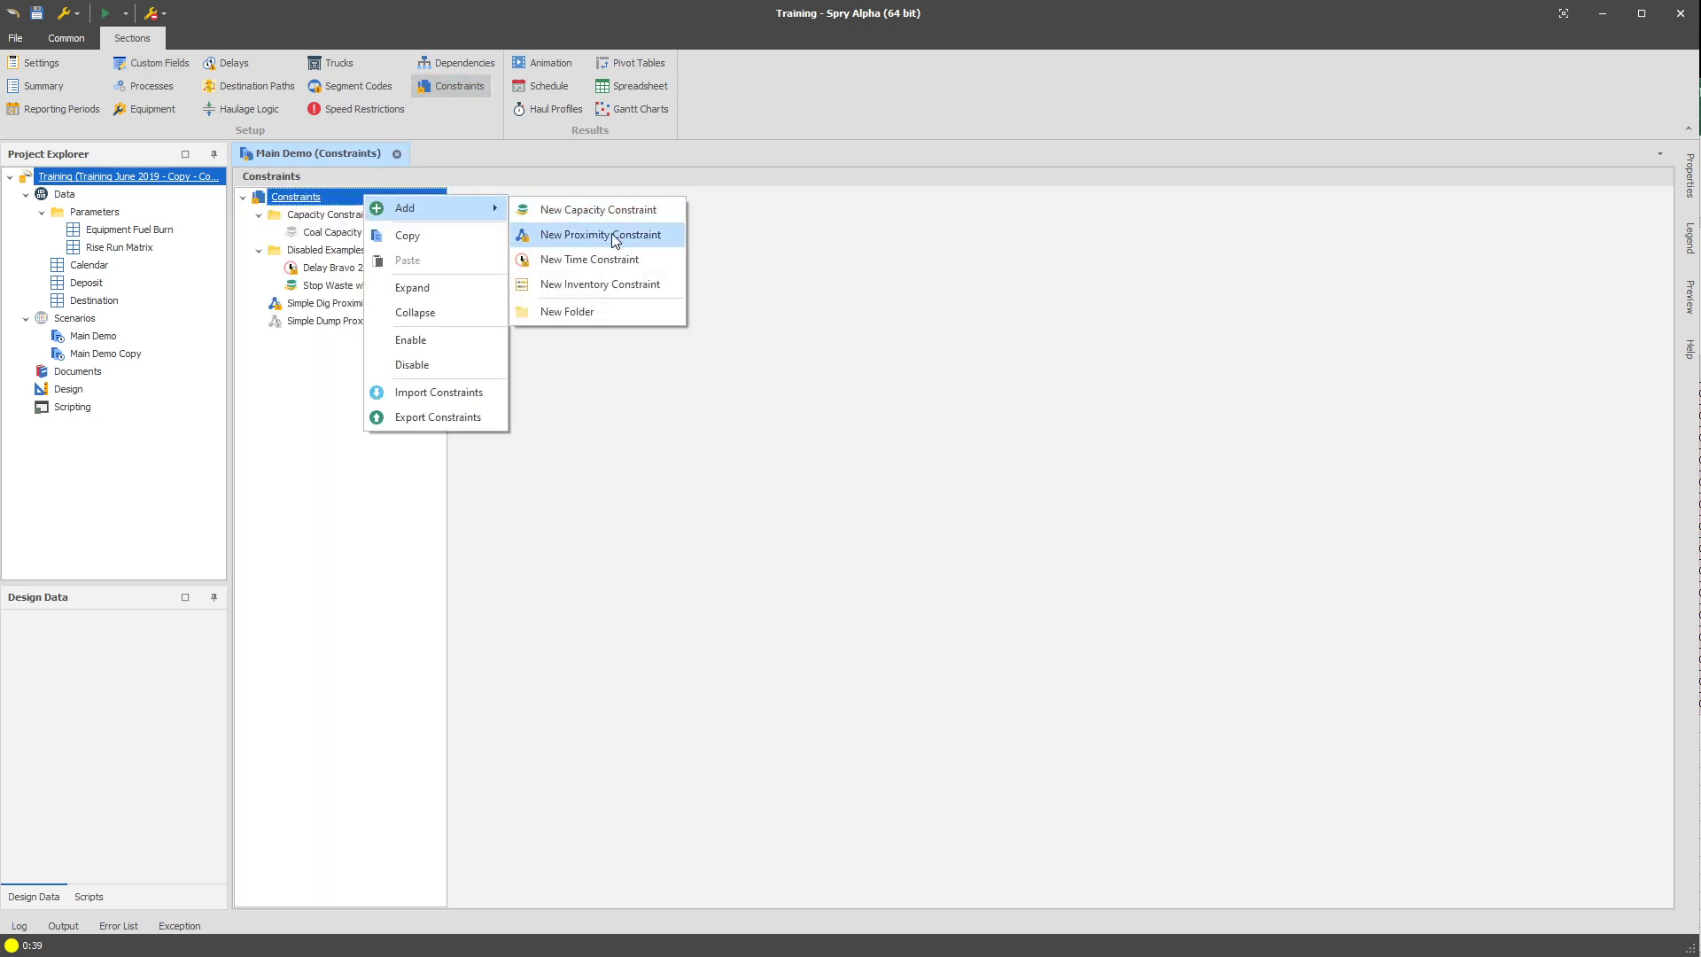
left_click(615, 235)
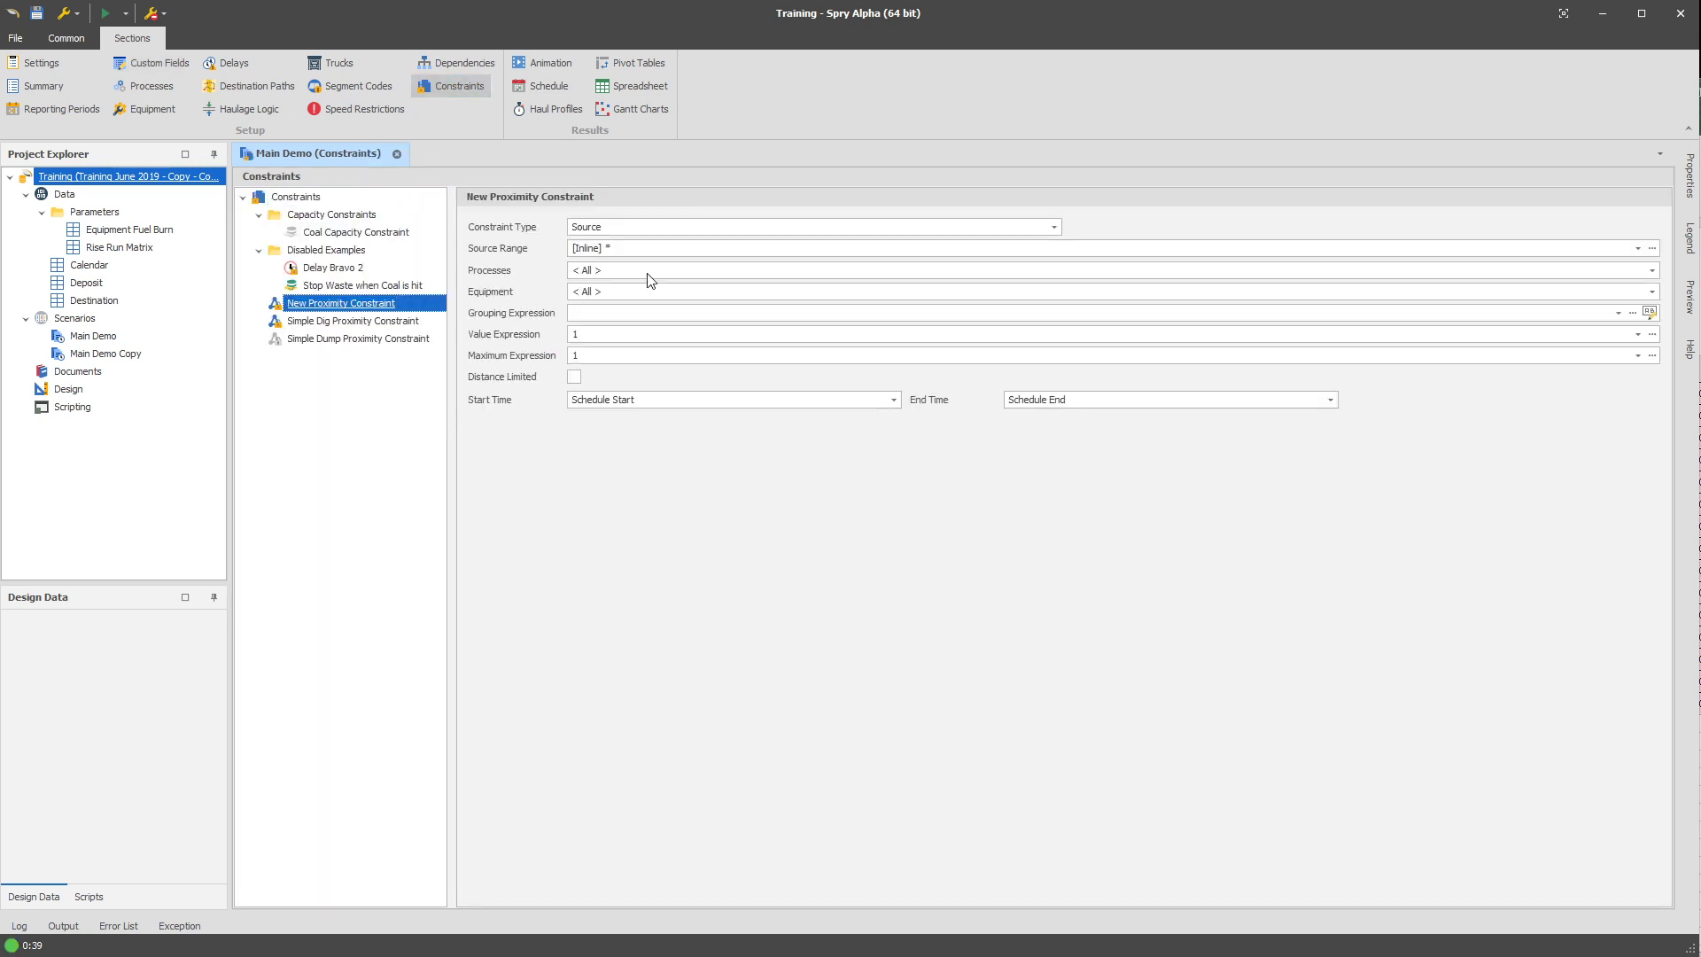
left_click(1649, 315)
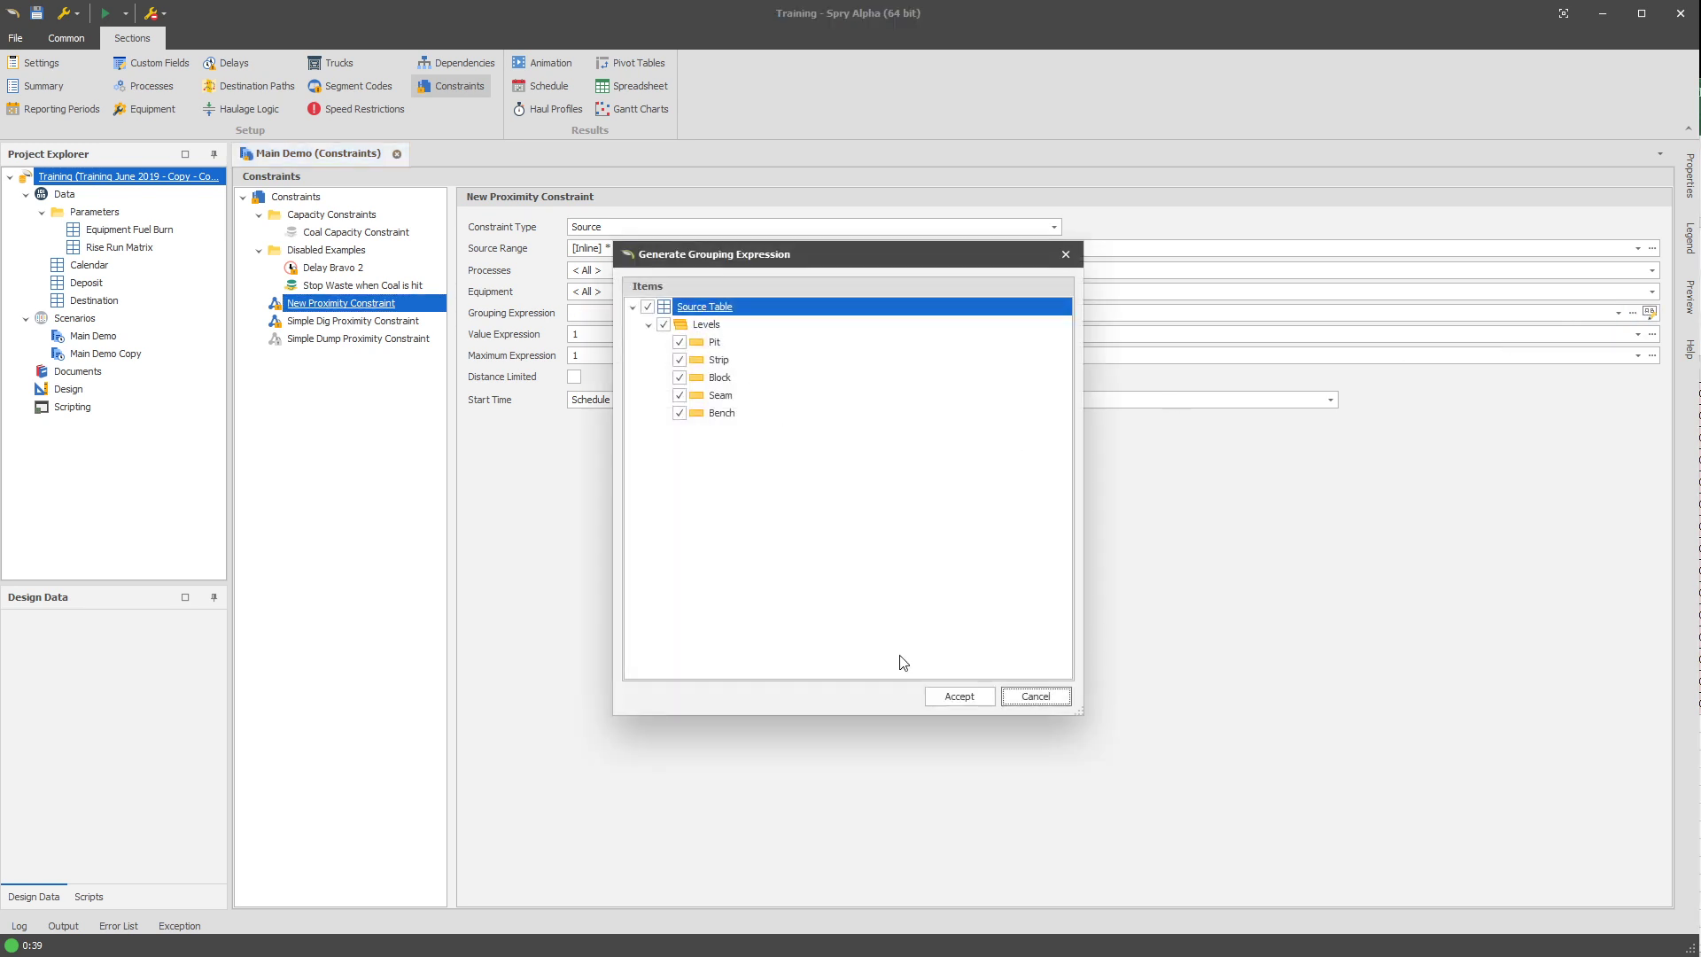
left_click(959, 696)
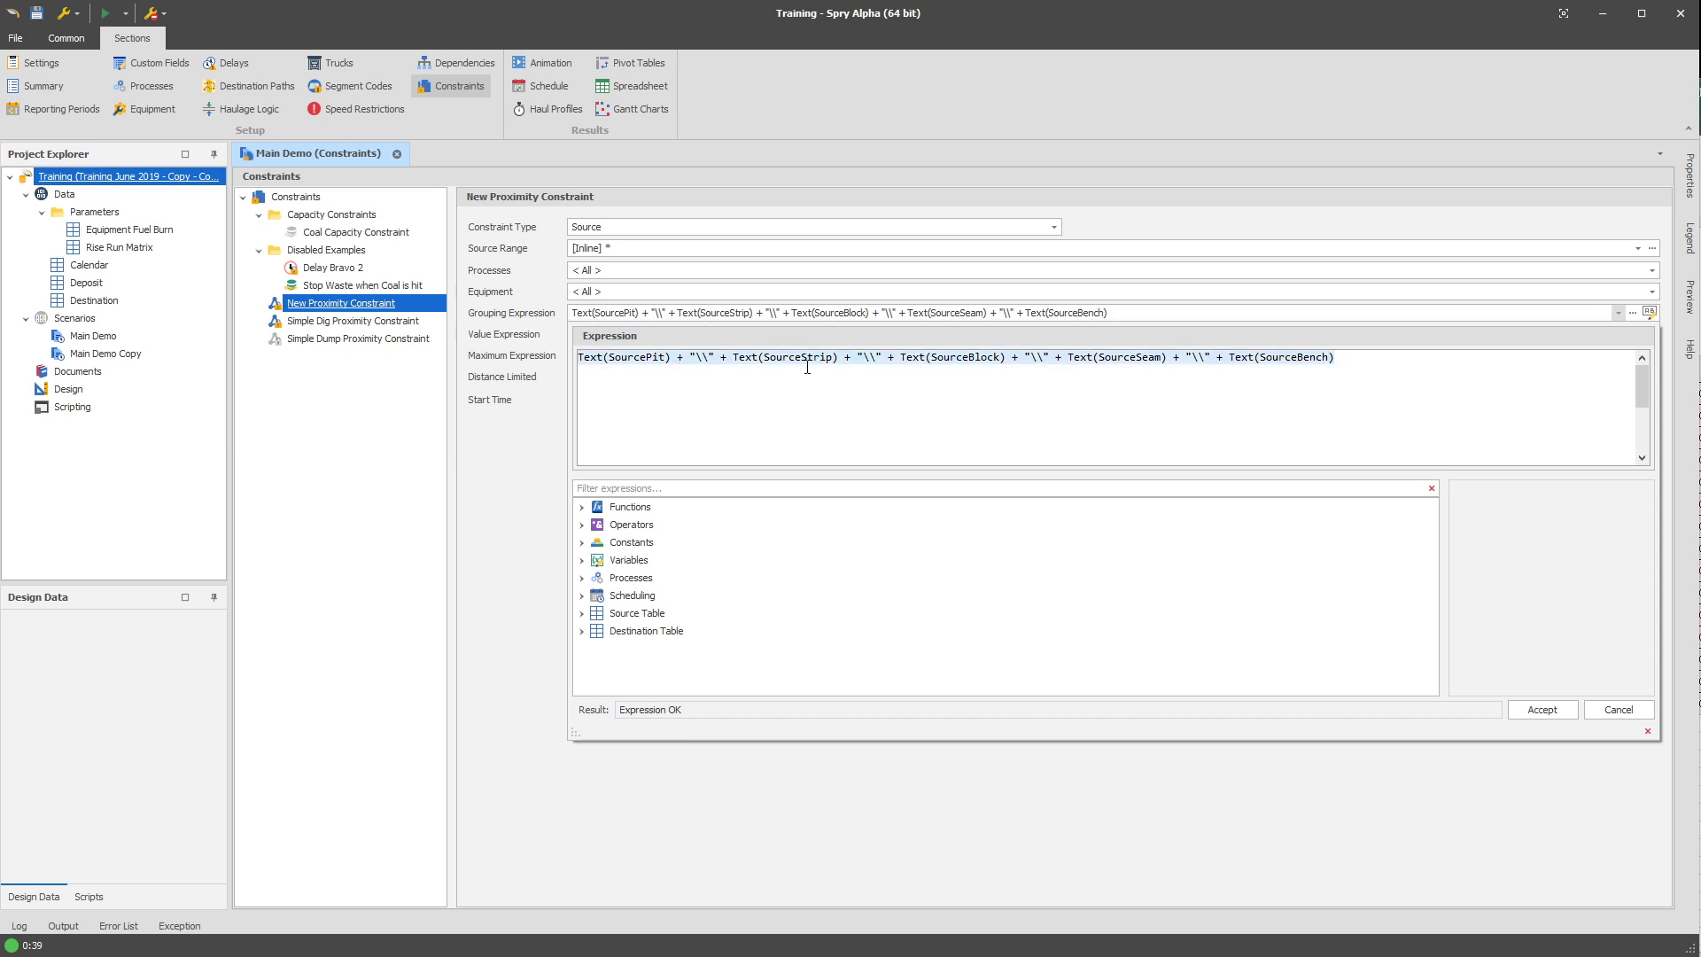
left_click(1605, 707)
Review the Source Node custom field's full value expression against the generated grouping expression.
left_click(152, 67)
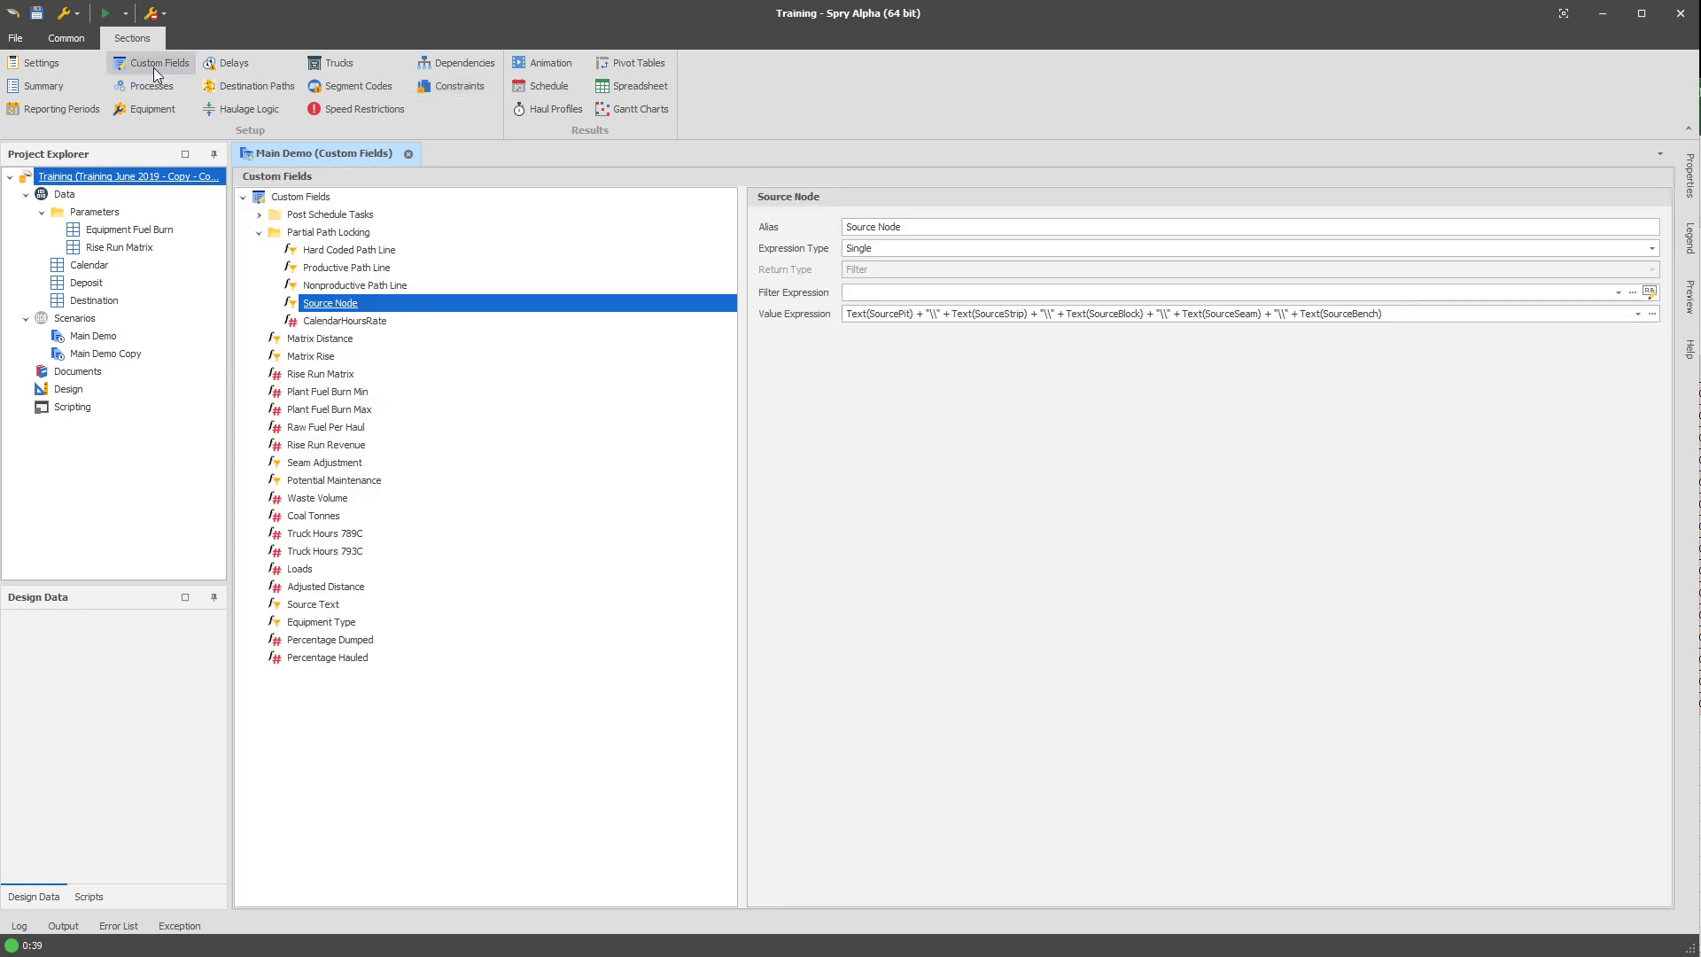
left_click(985, 321)
left_click_drag(1325, 368, 227, 374)
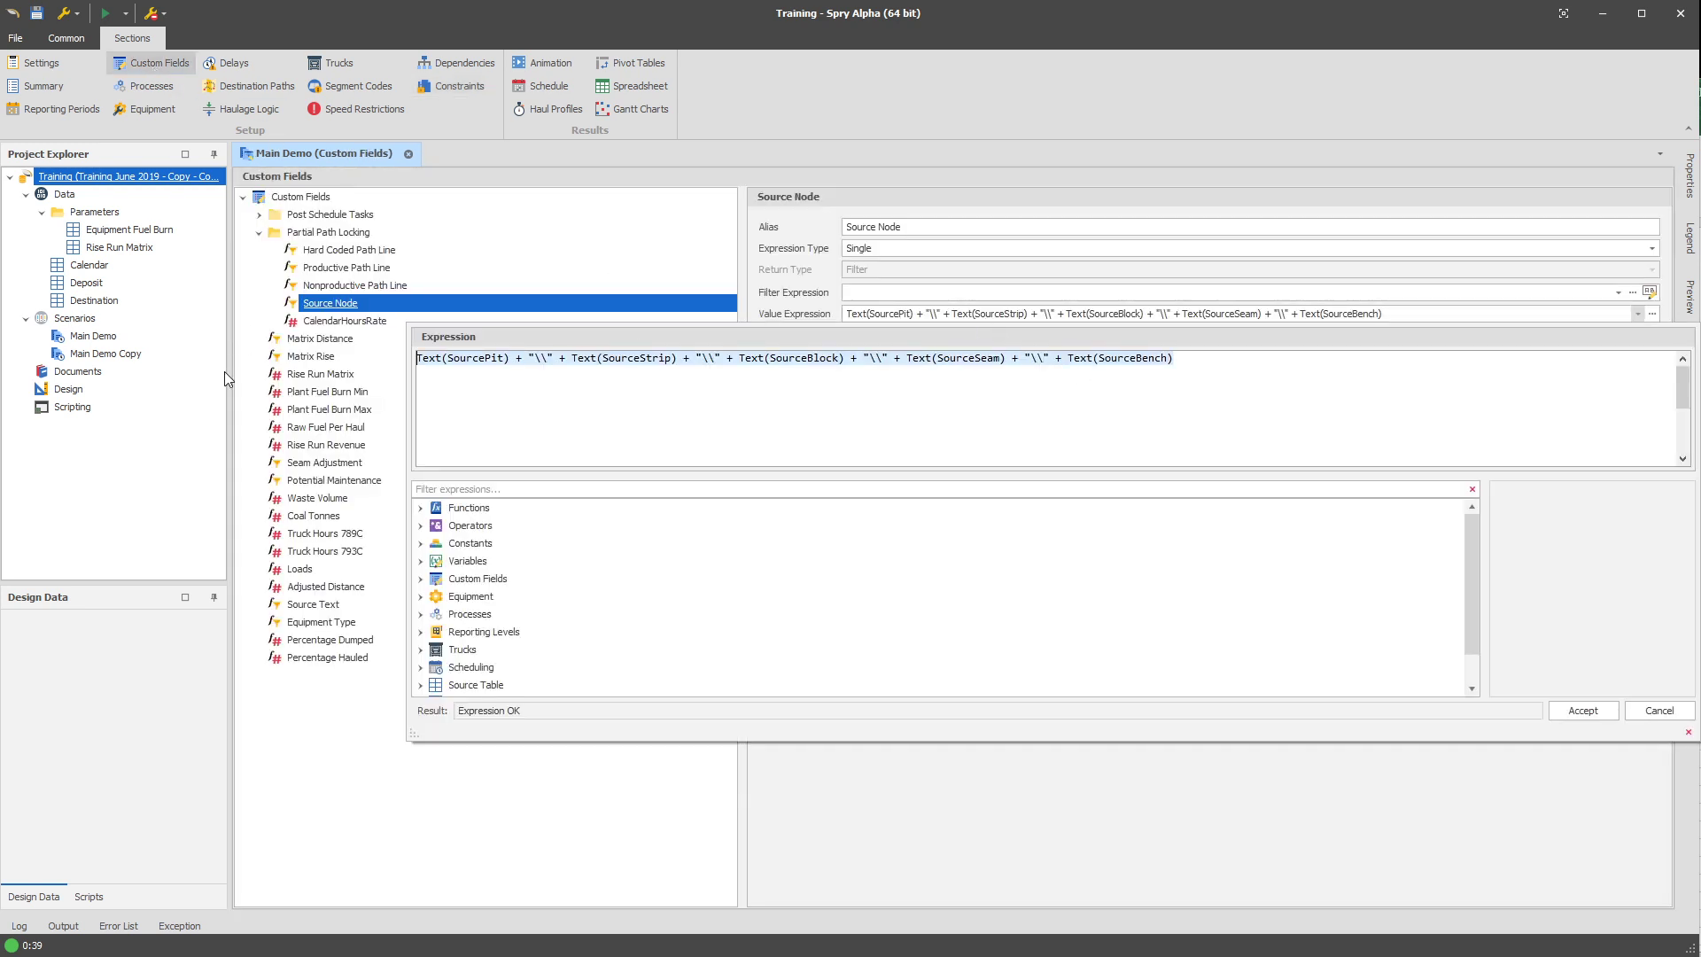
left_click(1066, 781)
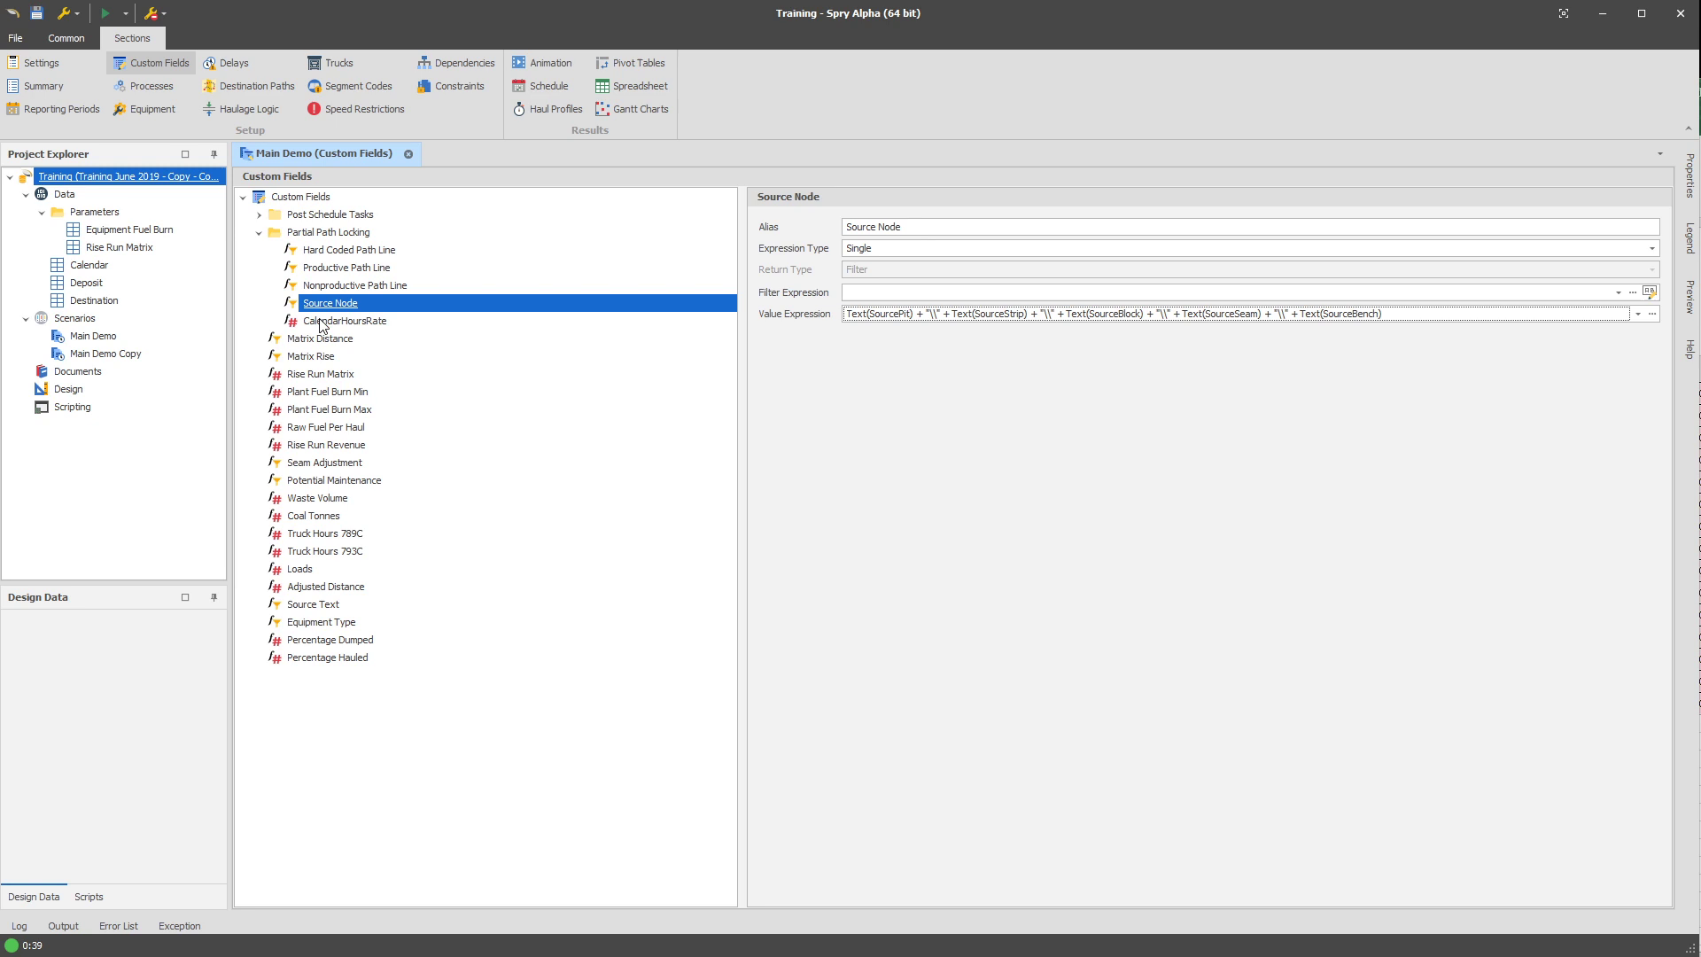
Set the Productive Path Line custom field's filter expression to IsProductiveProcess, found by searching the expressions for "isp".
left_click(351, 269)
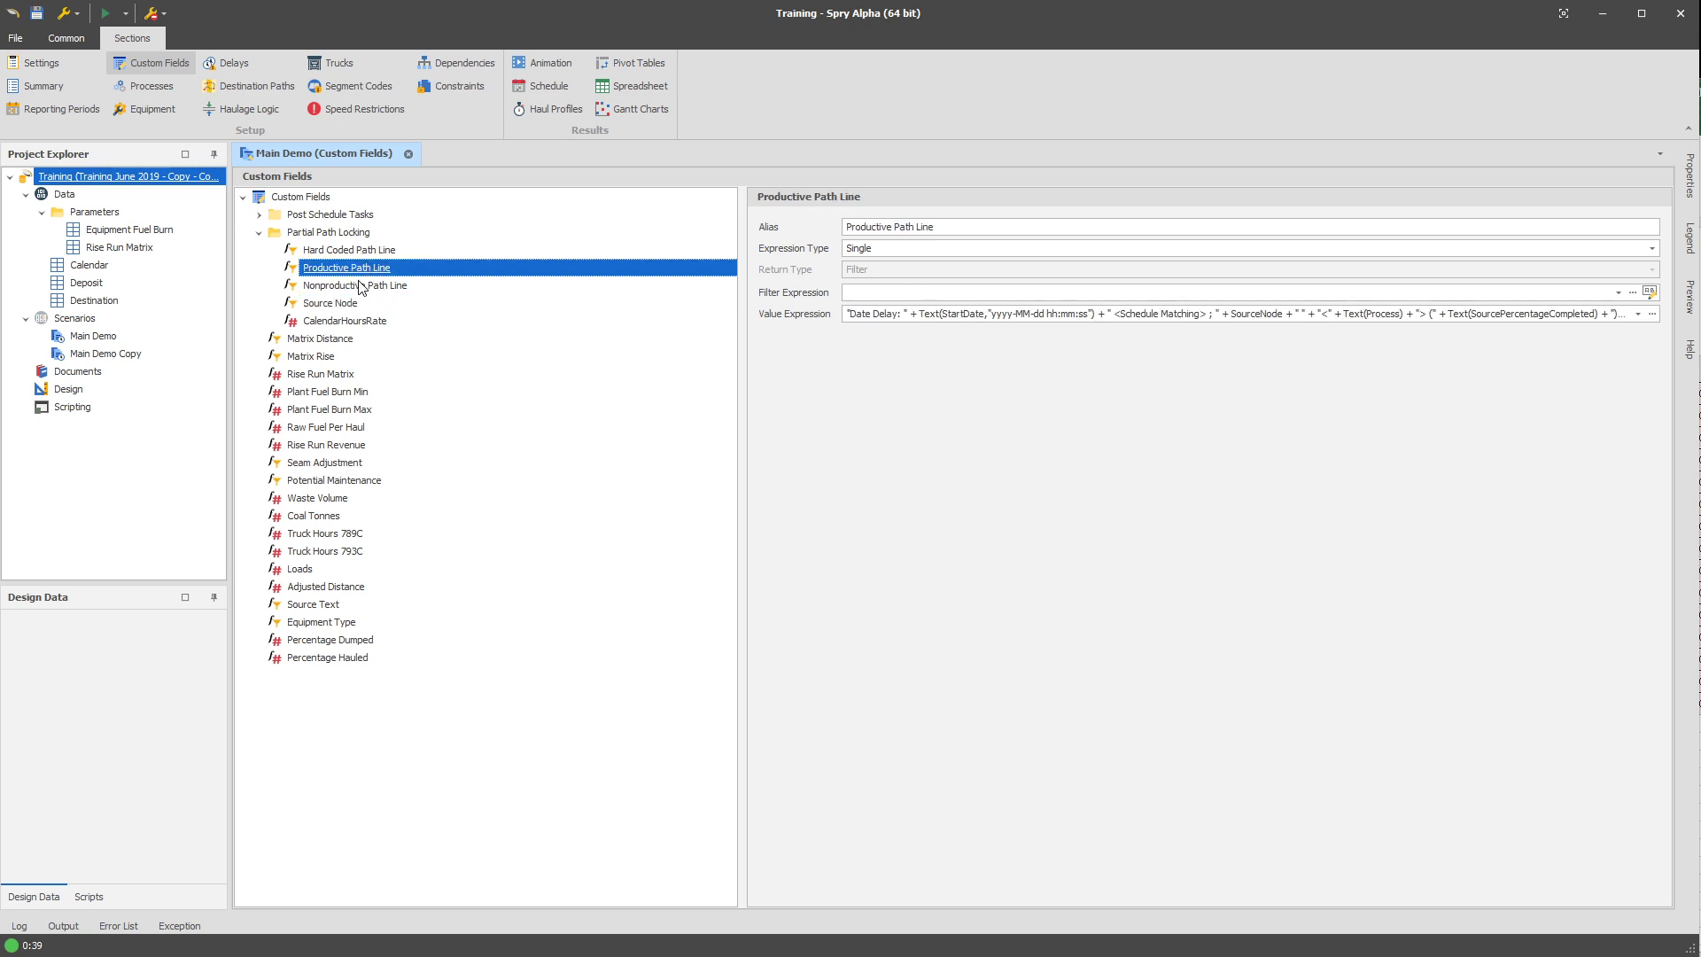
left_click(362, 286)
left_click(363, 267)
left_click(943, 293)
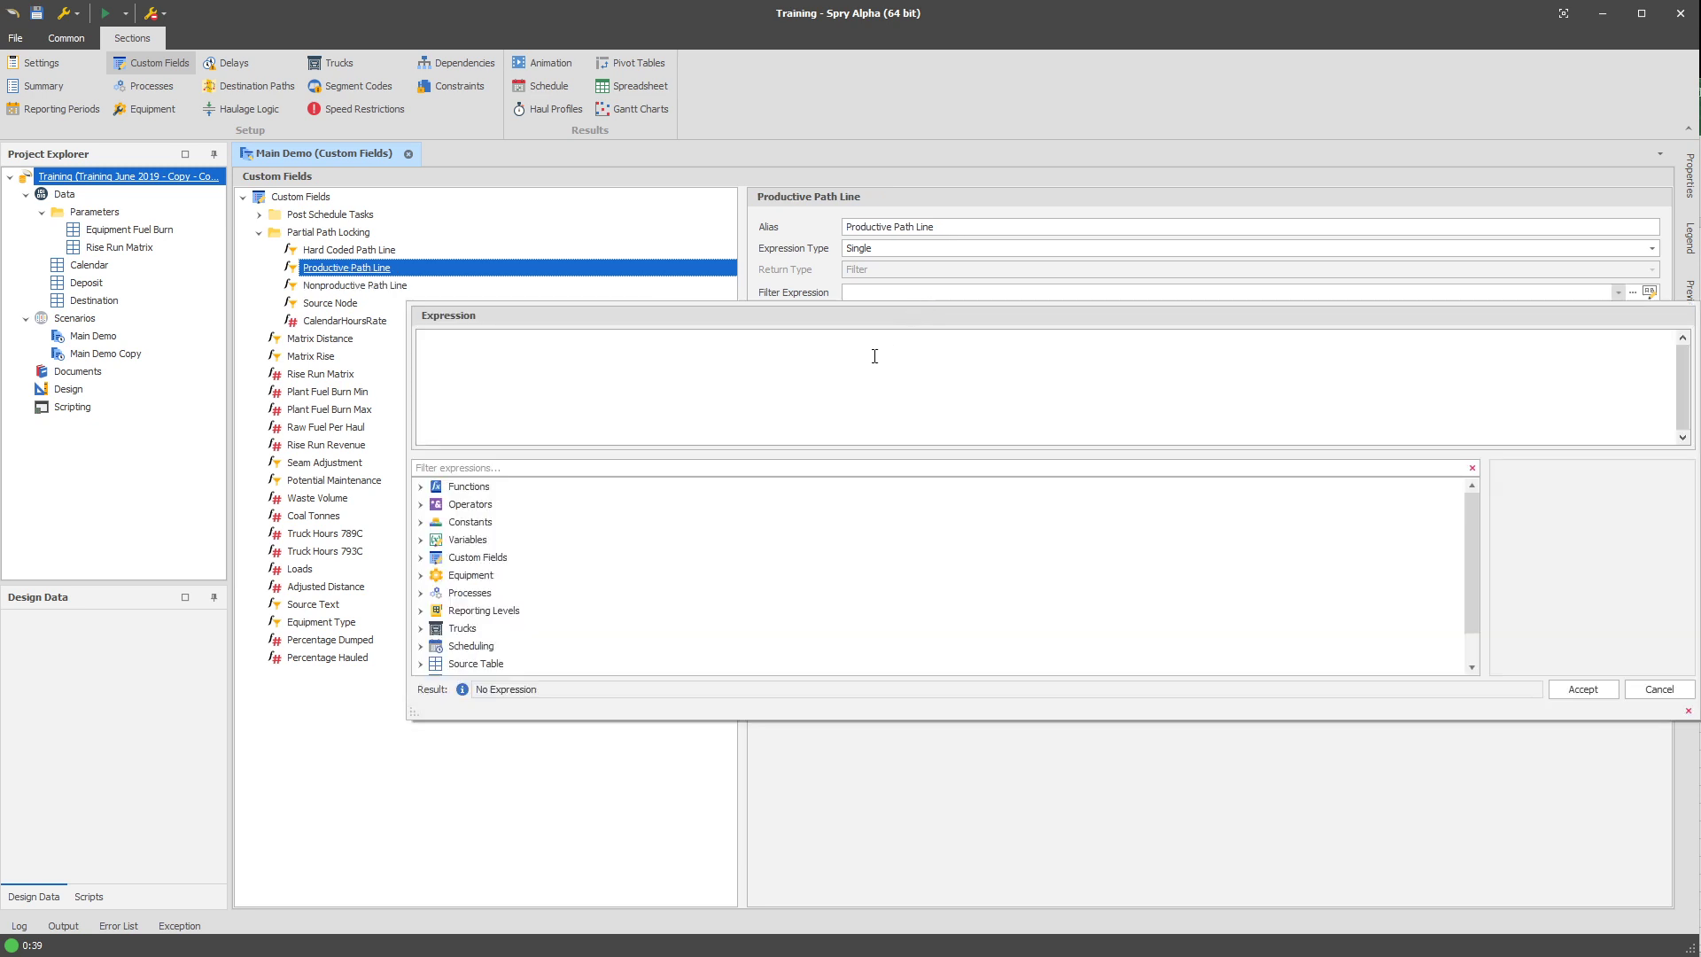
left_click(530, 468)
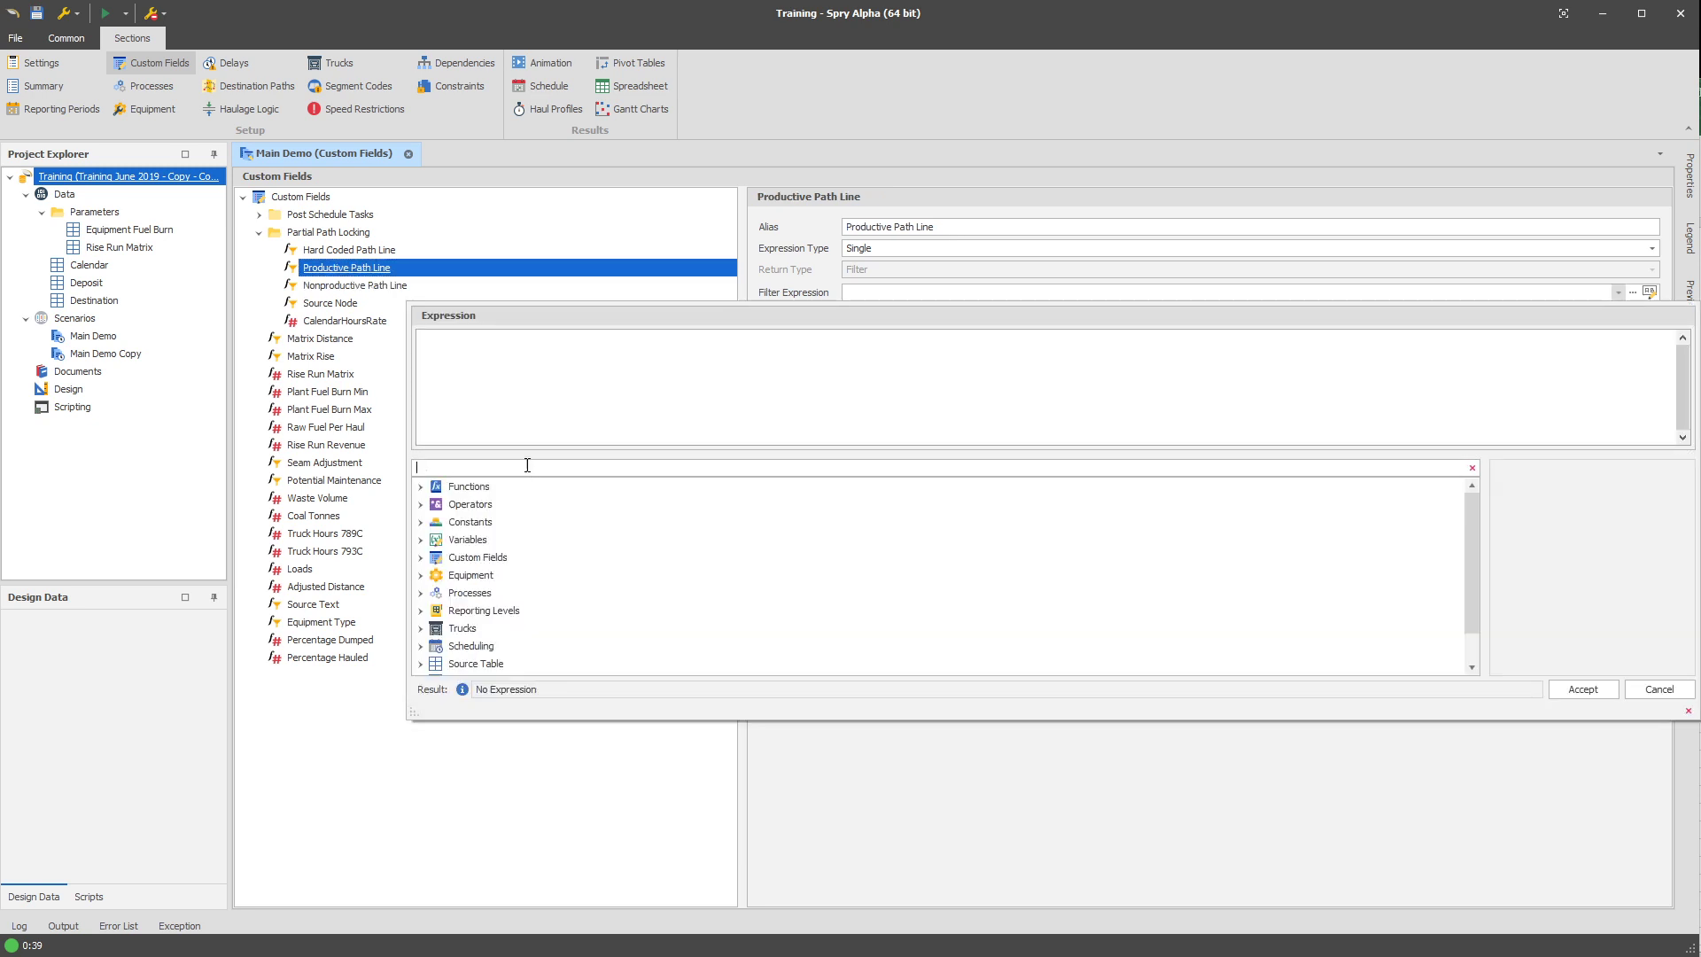
double_click(510, 505)
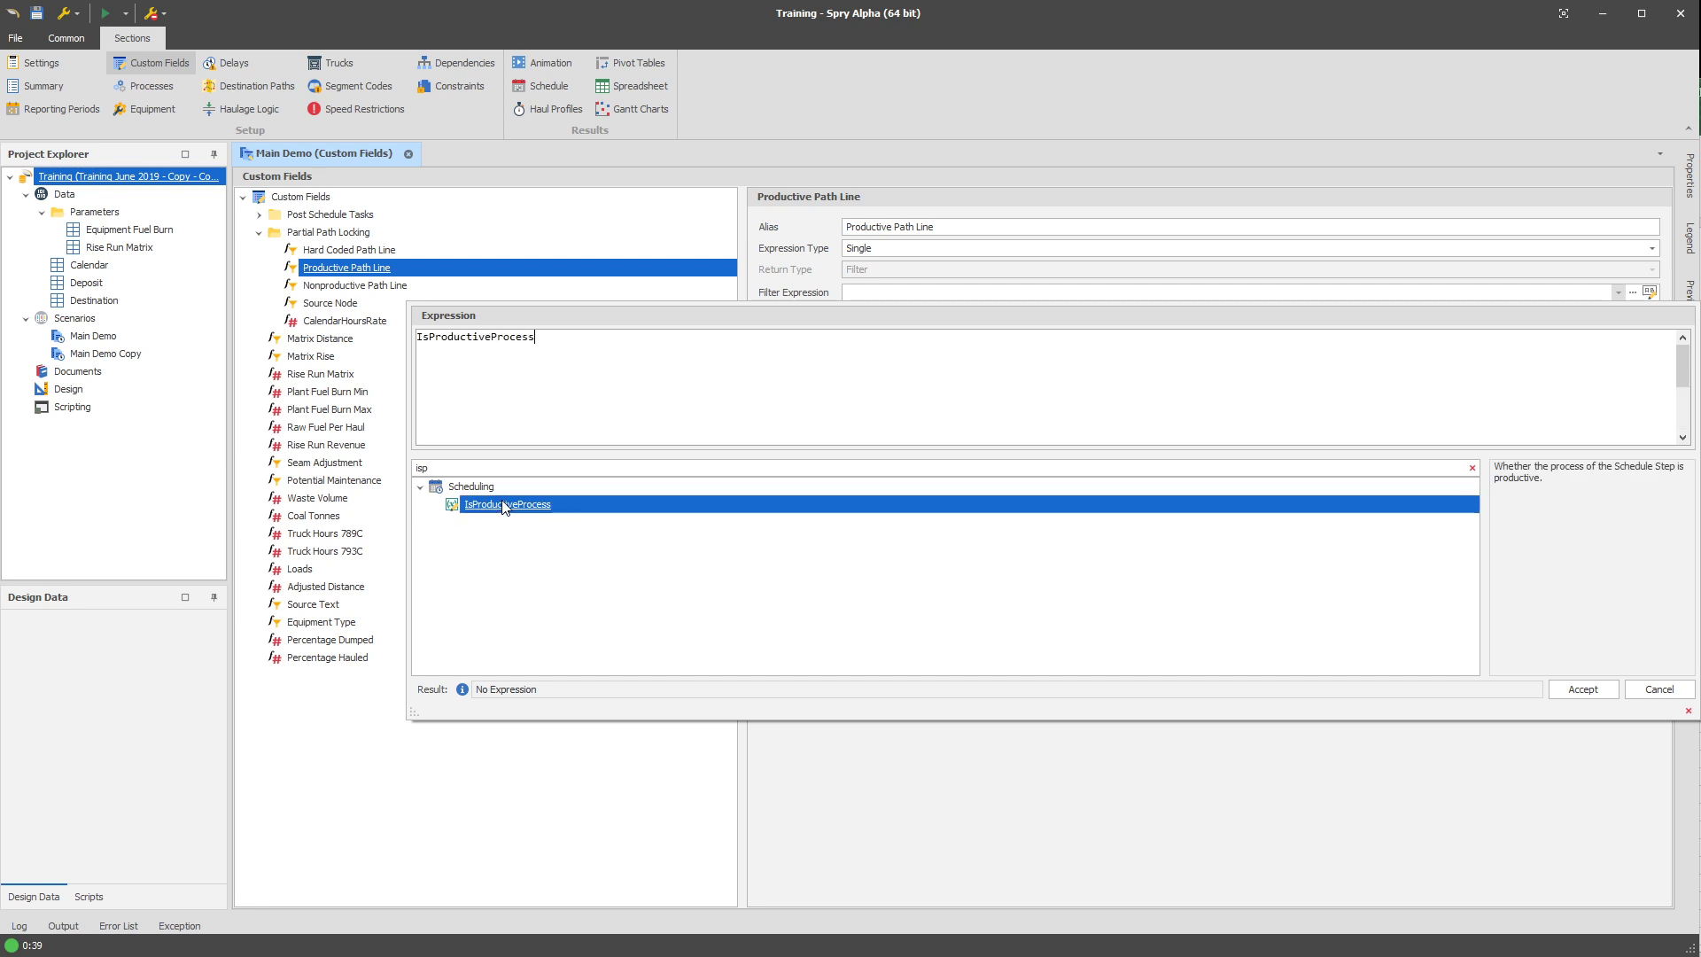
Set the Nonproductive Path Line custom field's filter expression to Not IsProductiveProcess, and check the filter on Productive Path Line.
left_click(333, 286)
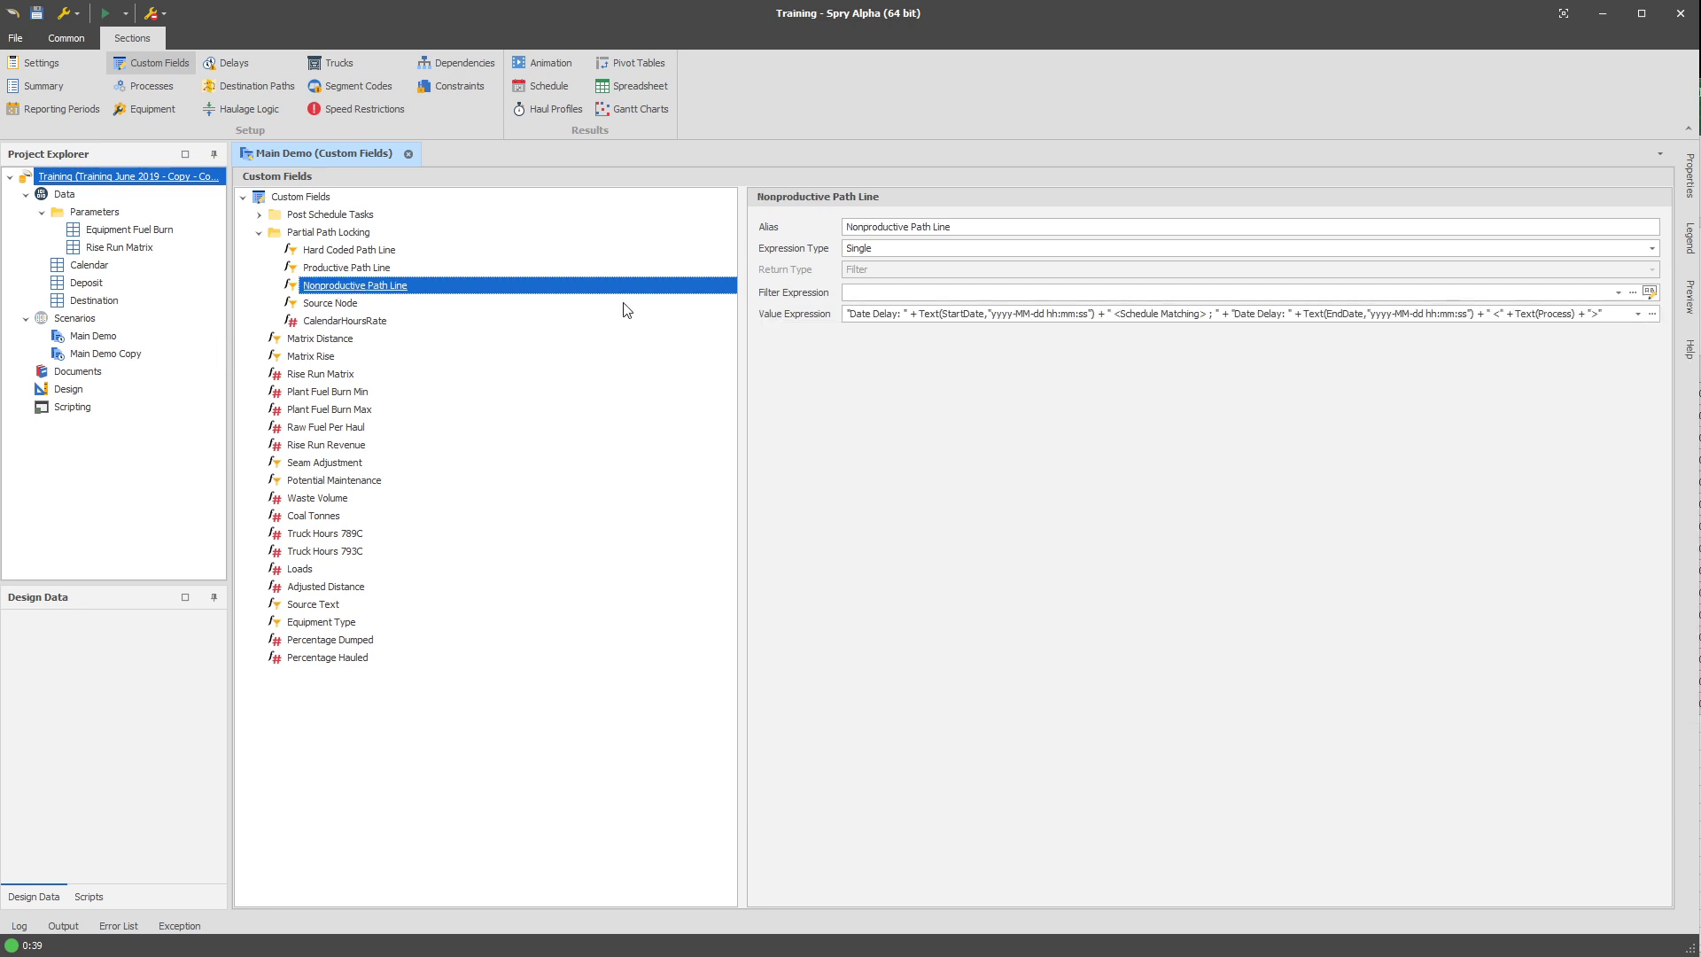
left_click(905, 292)
type("IsProductiveProcess")
left_click(421, 338)
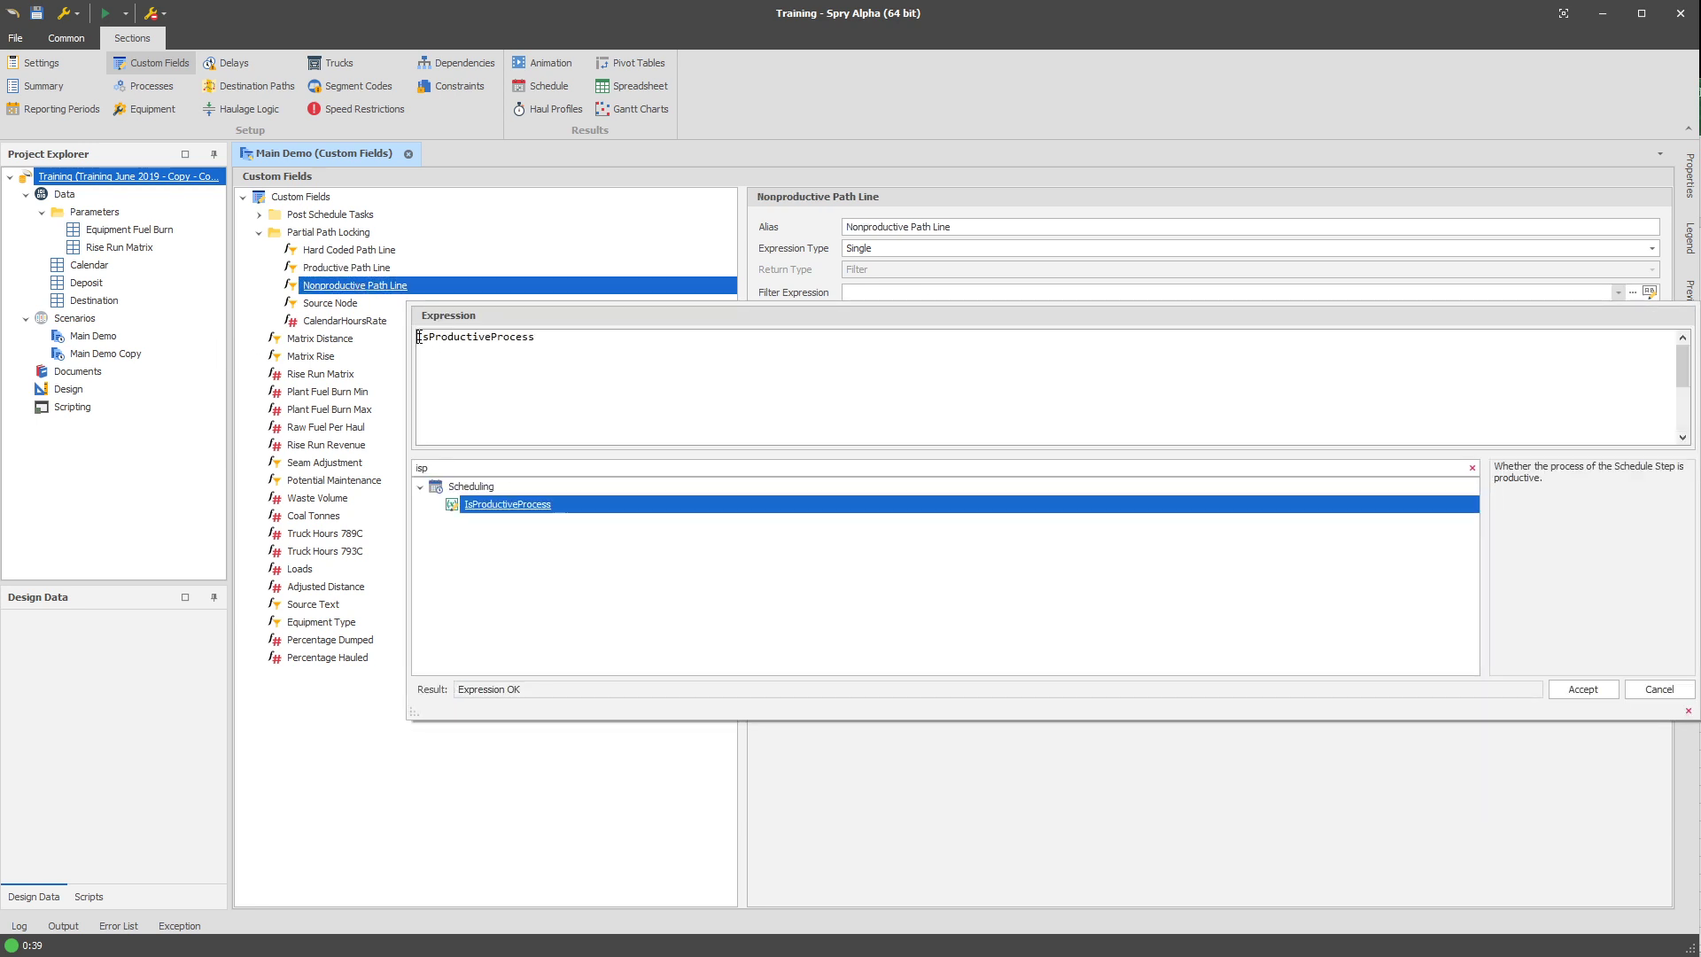
type("Not")
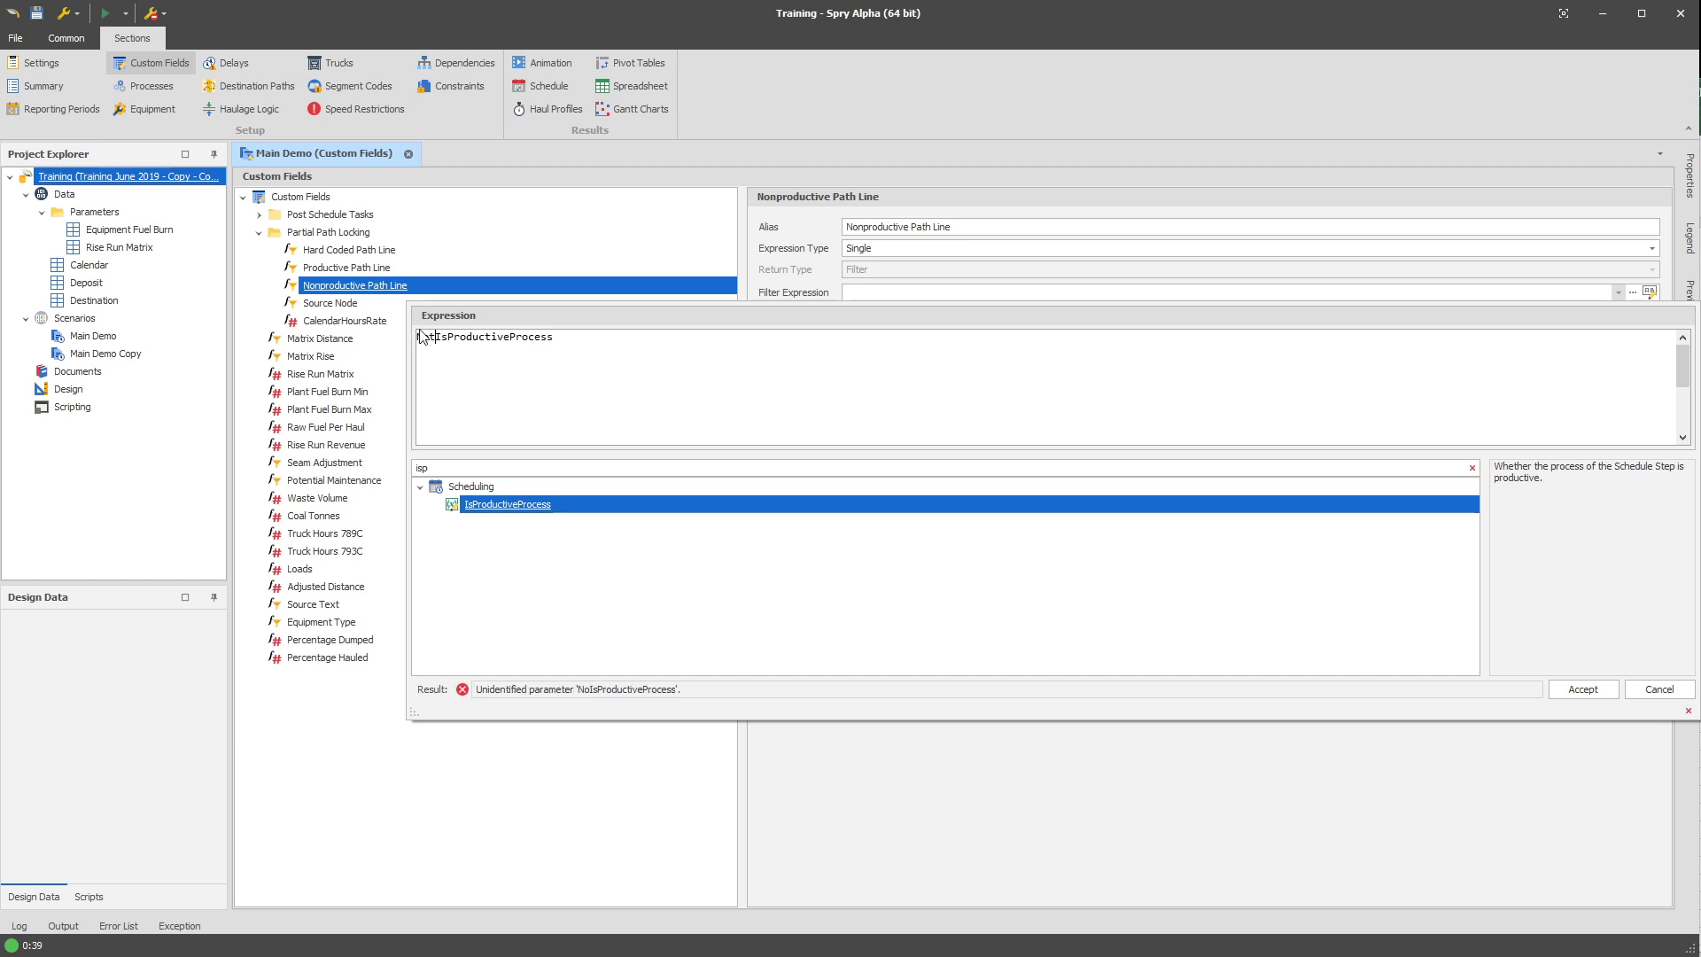
left_click(1576, 693)
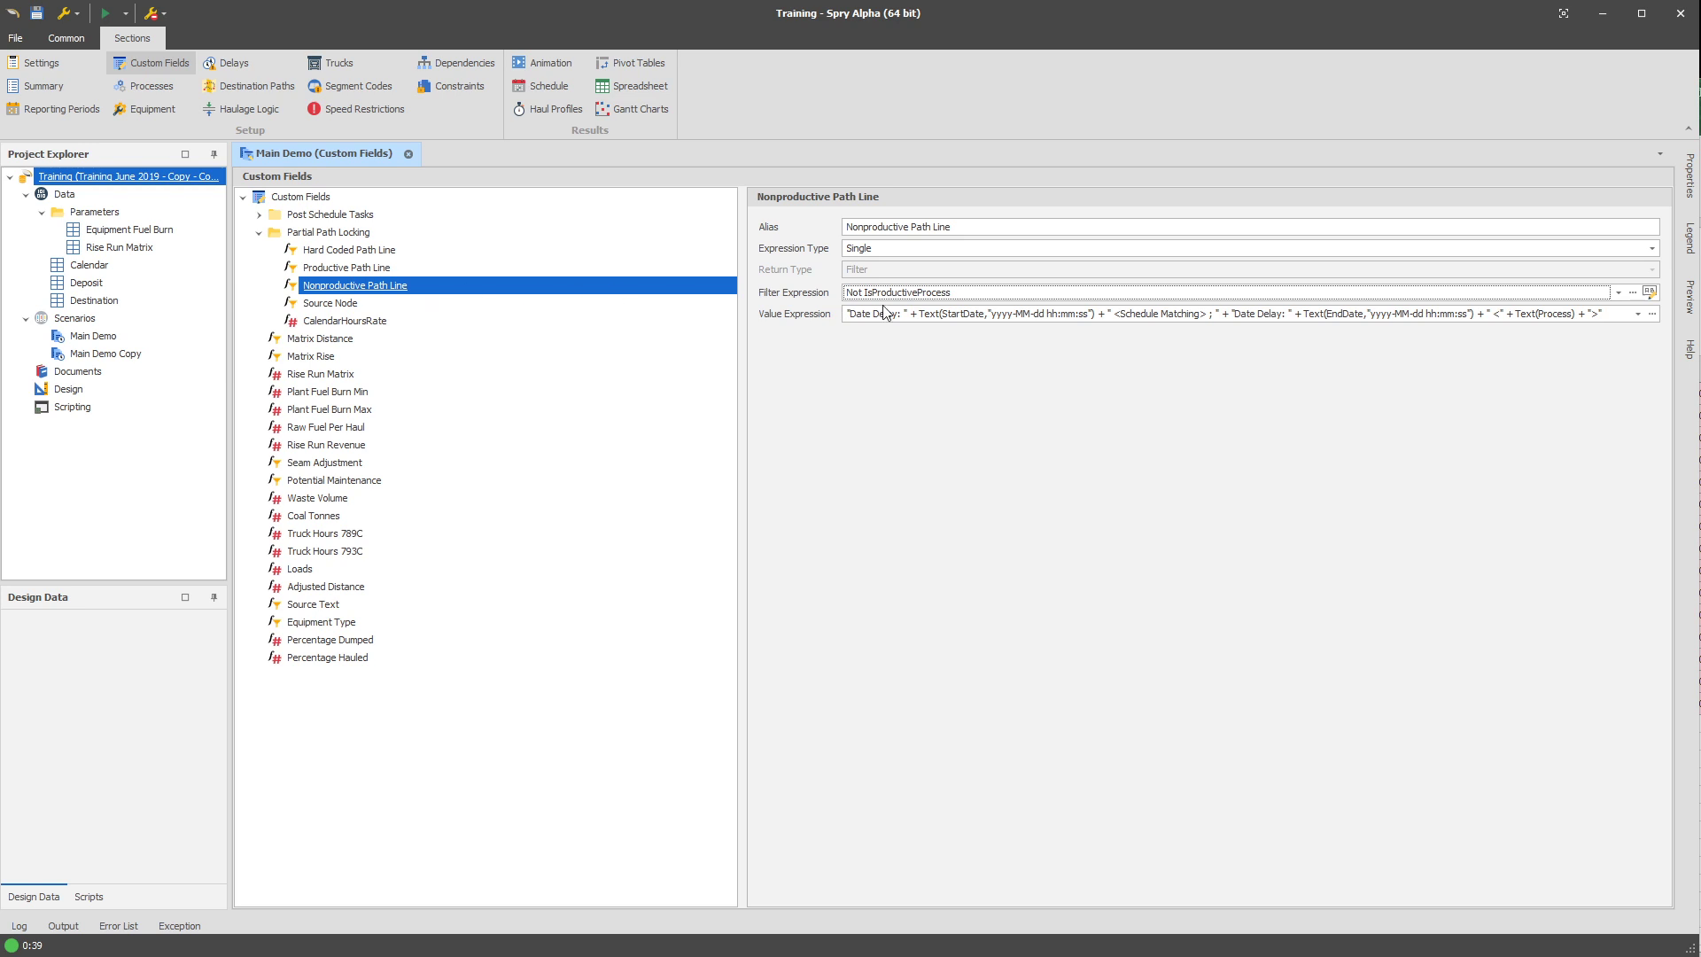
left_click(955, 318)
left_click(389, 267)
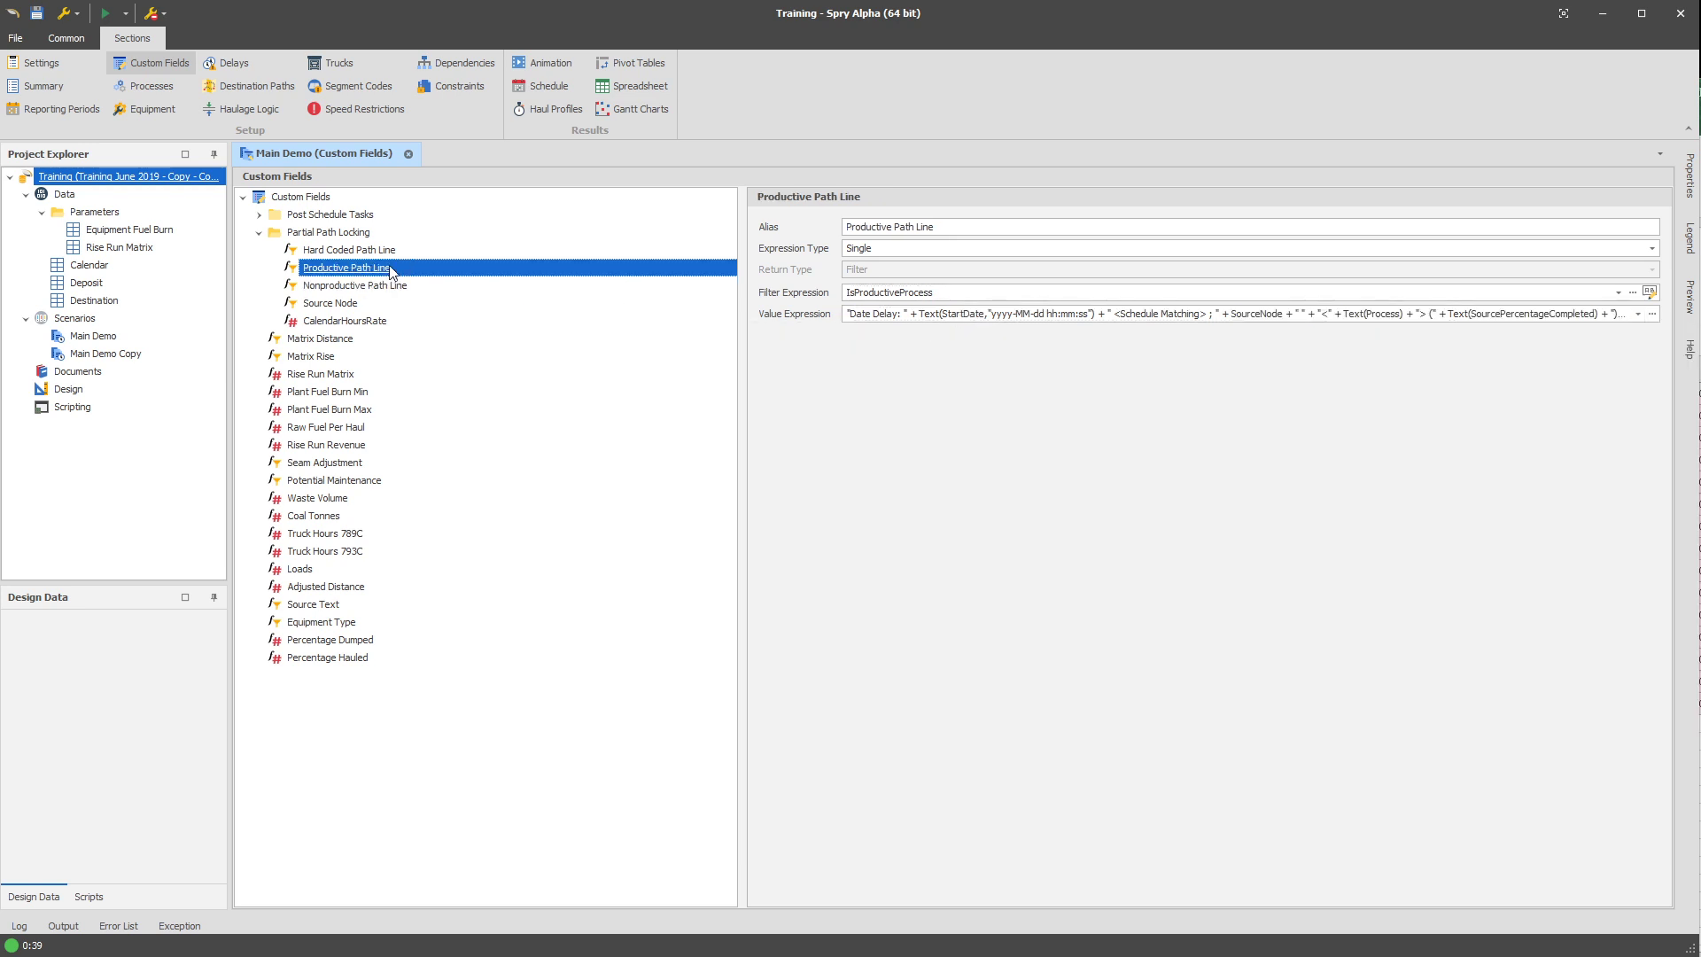
Examine the Productive Path Line custom field's value expression, including its SourceNode reference and HourlyRate term.
left_click(885, 317)
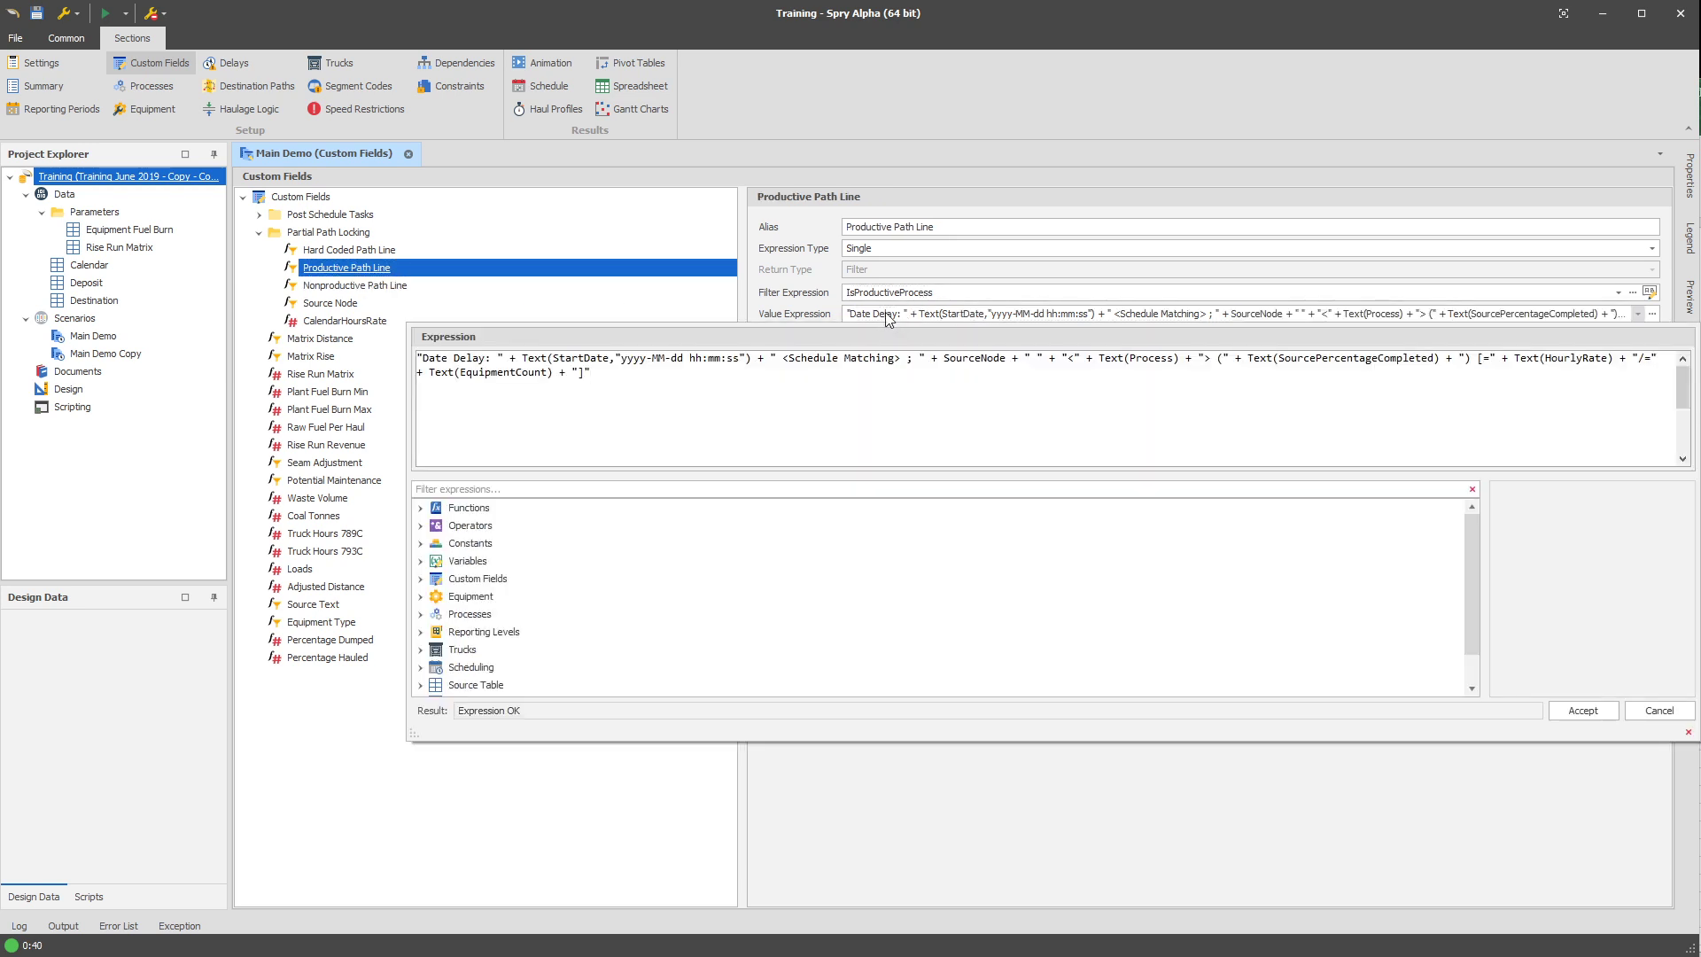
left_click(886, 312)
left_click(350, 303)
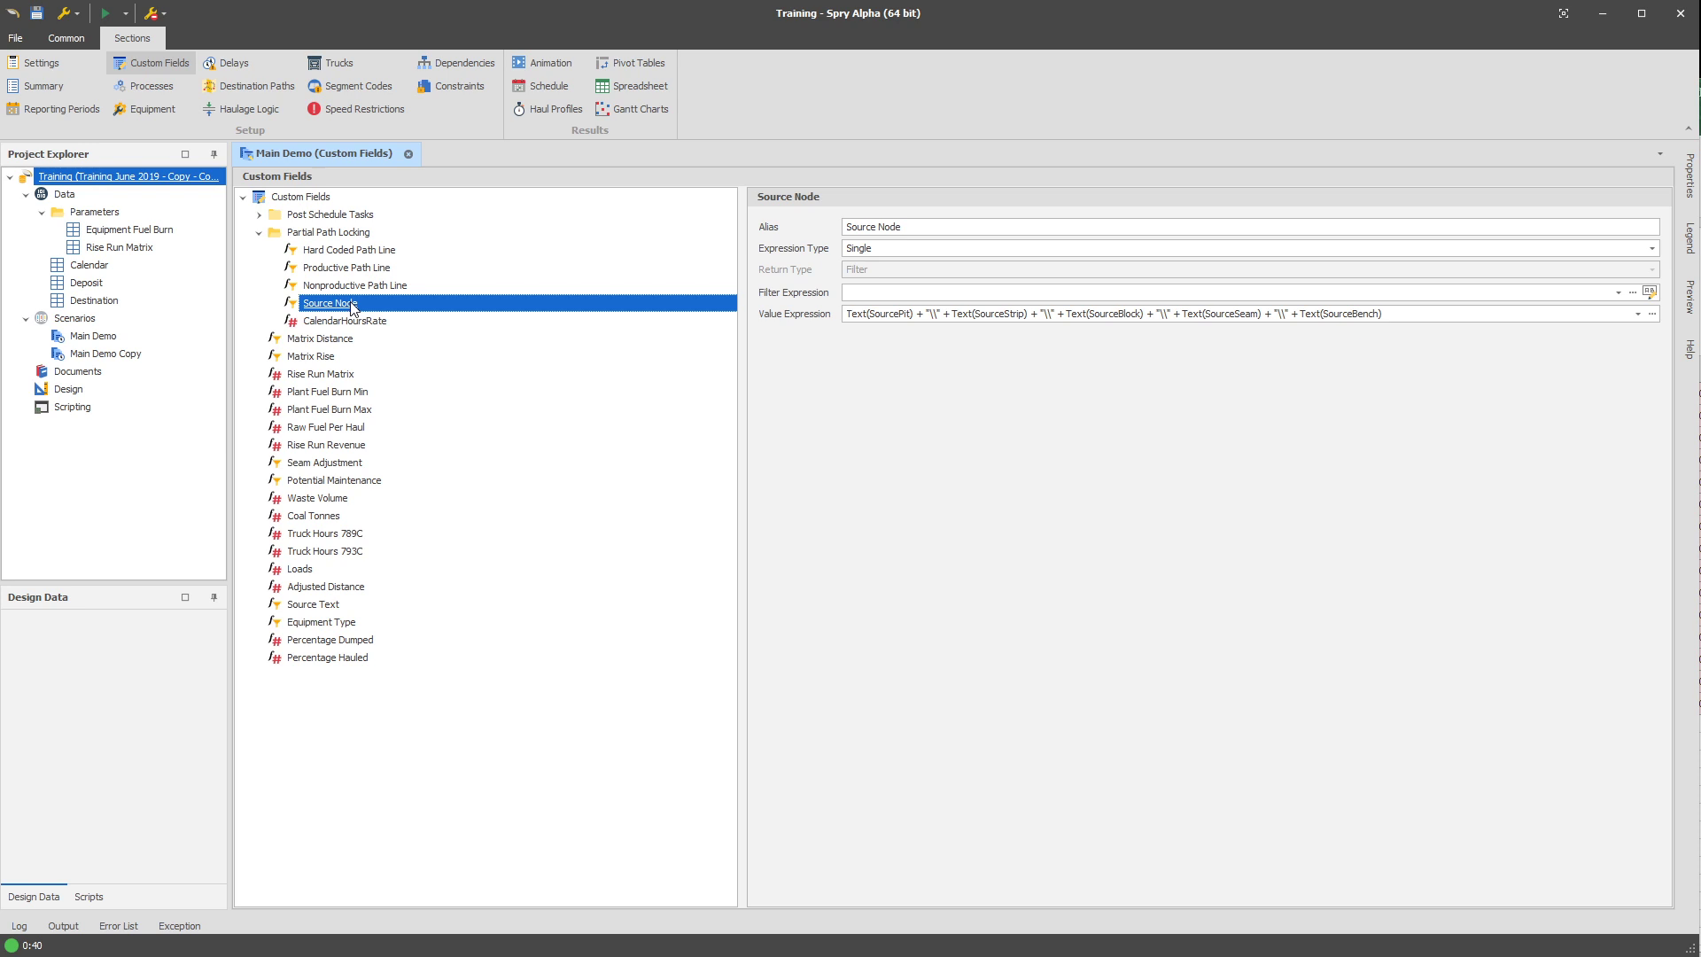
left_click(367, 268)
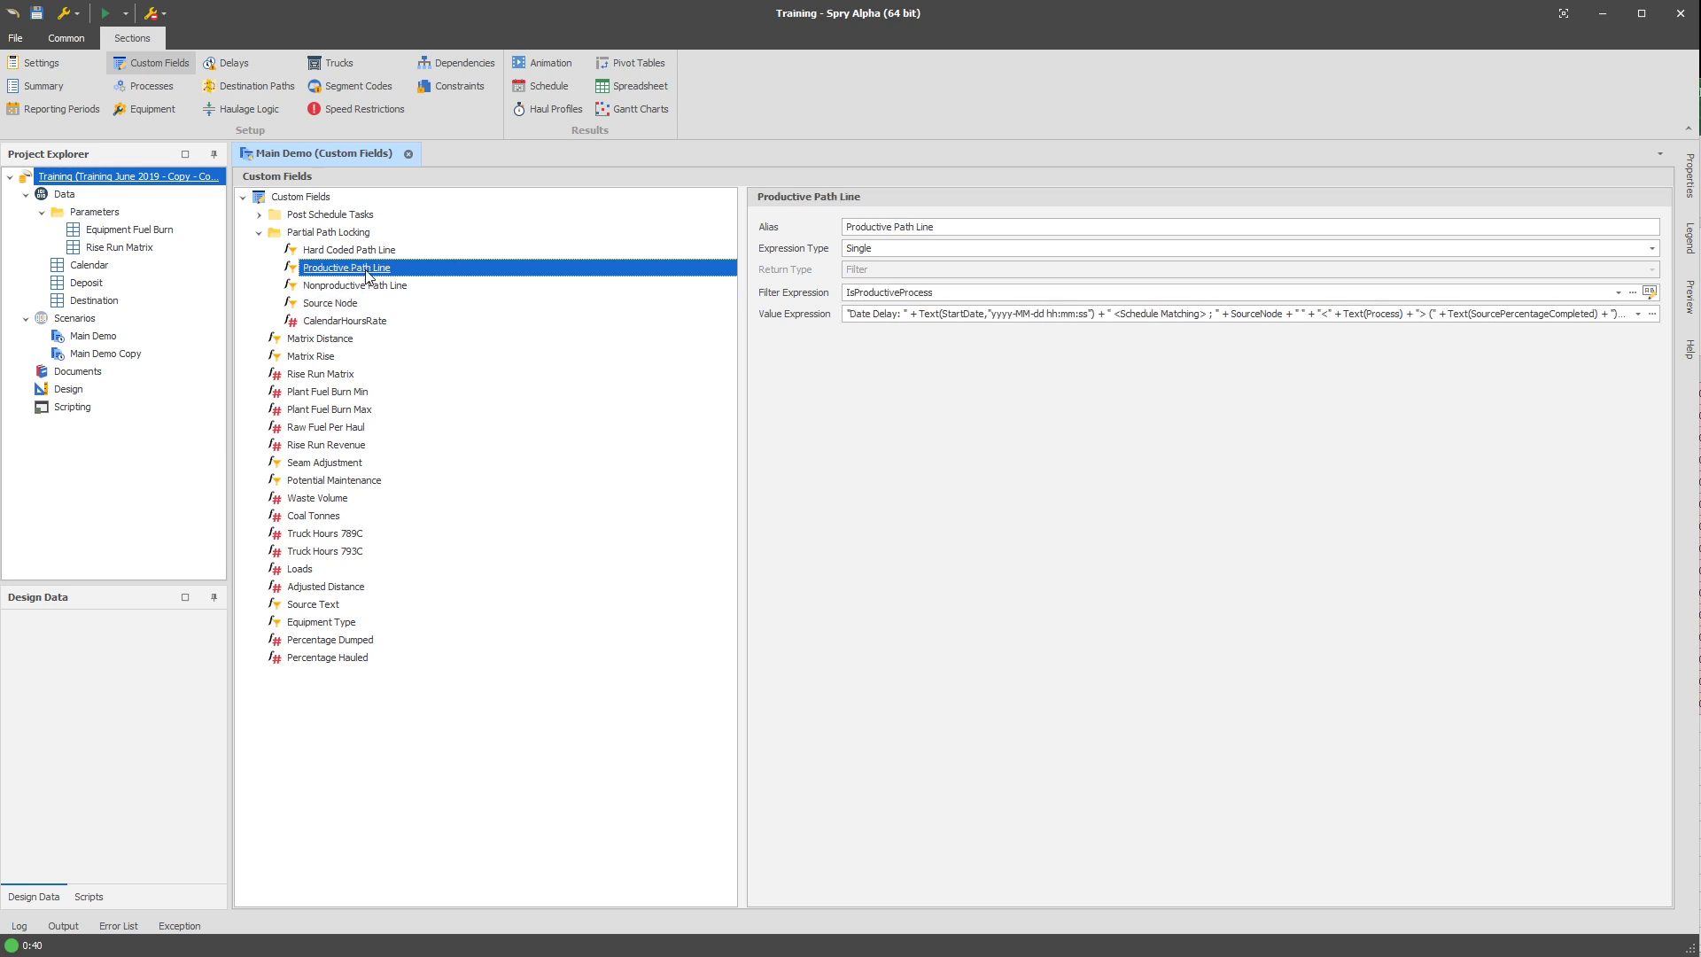
left_click(1143, 315)
double_click(1576, 359)
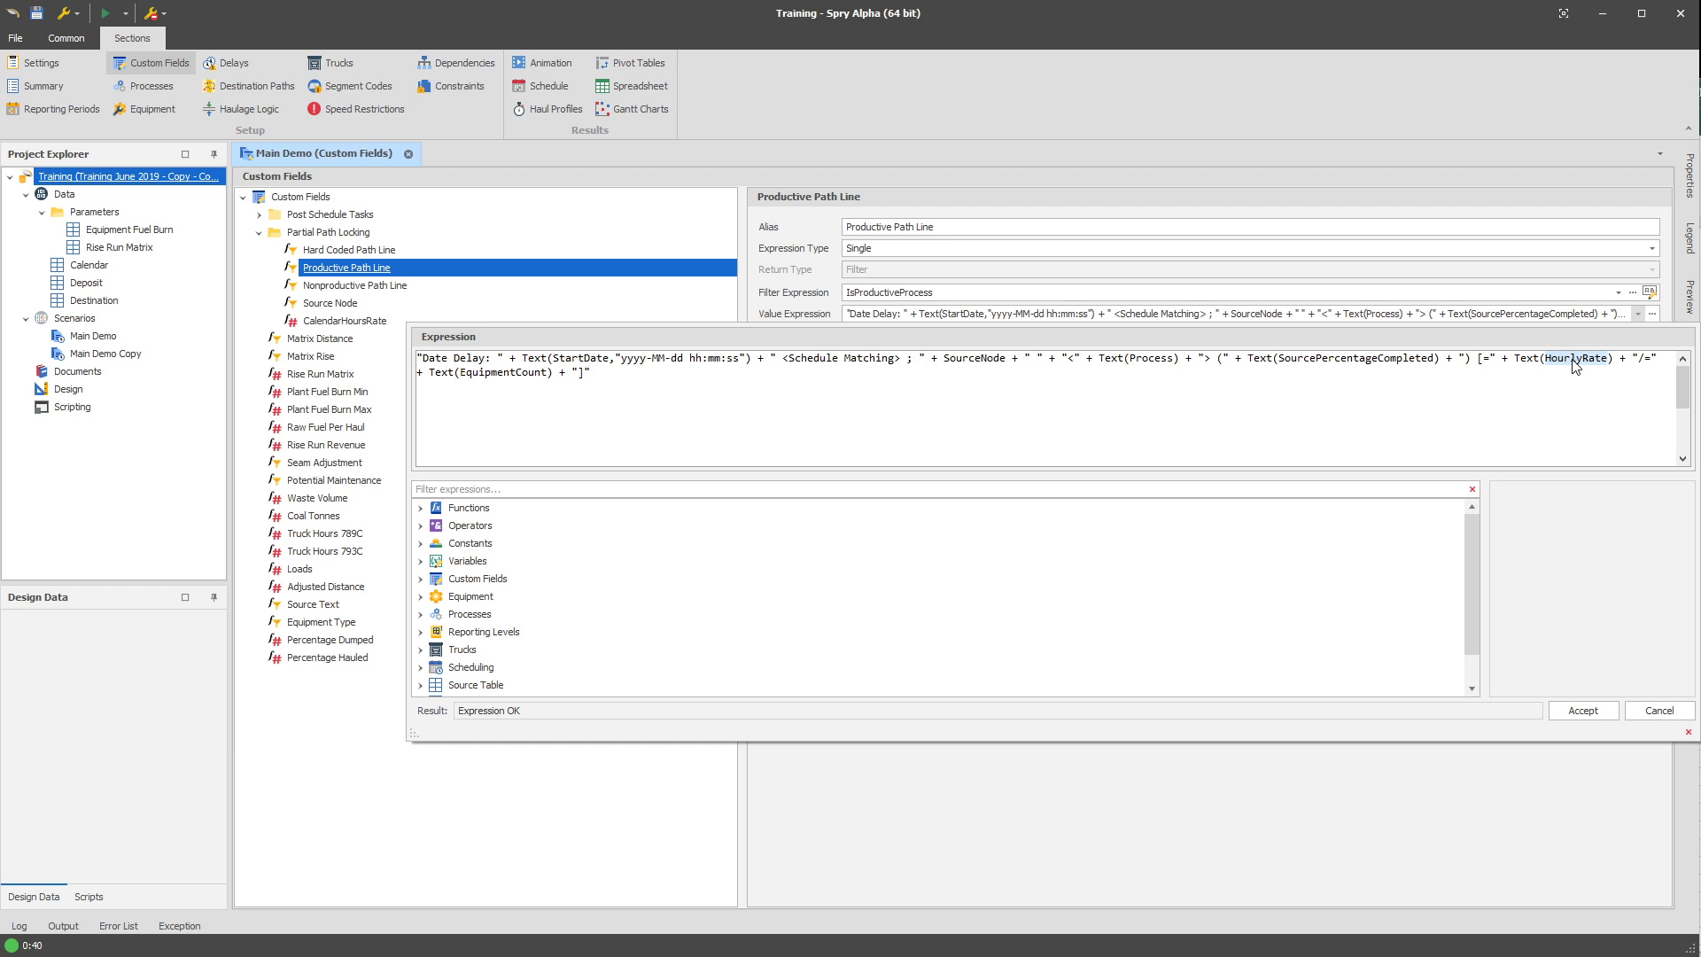
Compare the CalendarHoursRate custom field's definition with the rate term used in the Productive Path Line value expression.
left_click(1289, 796)
left_click(350, 324)
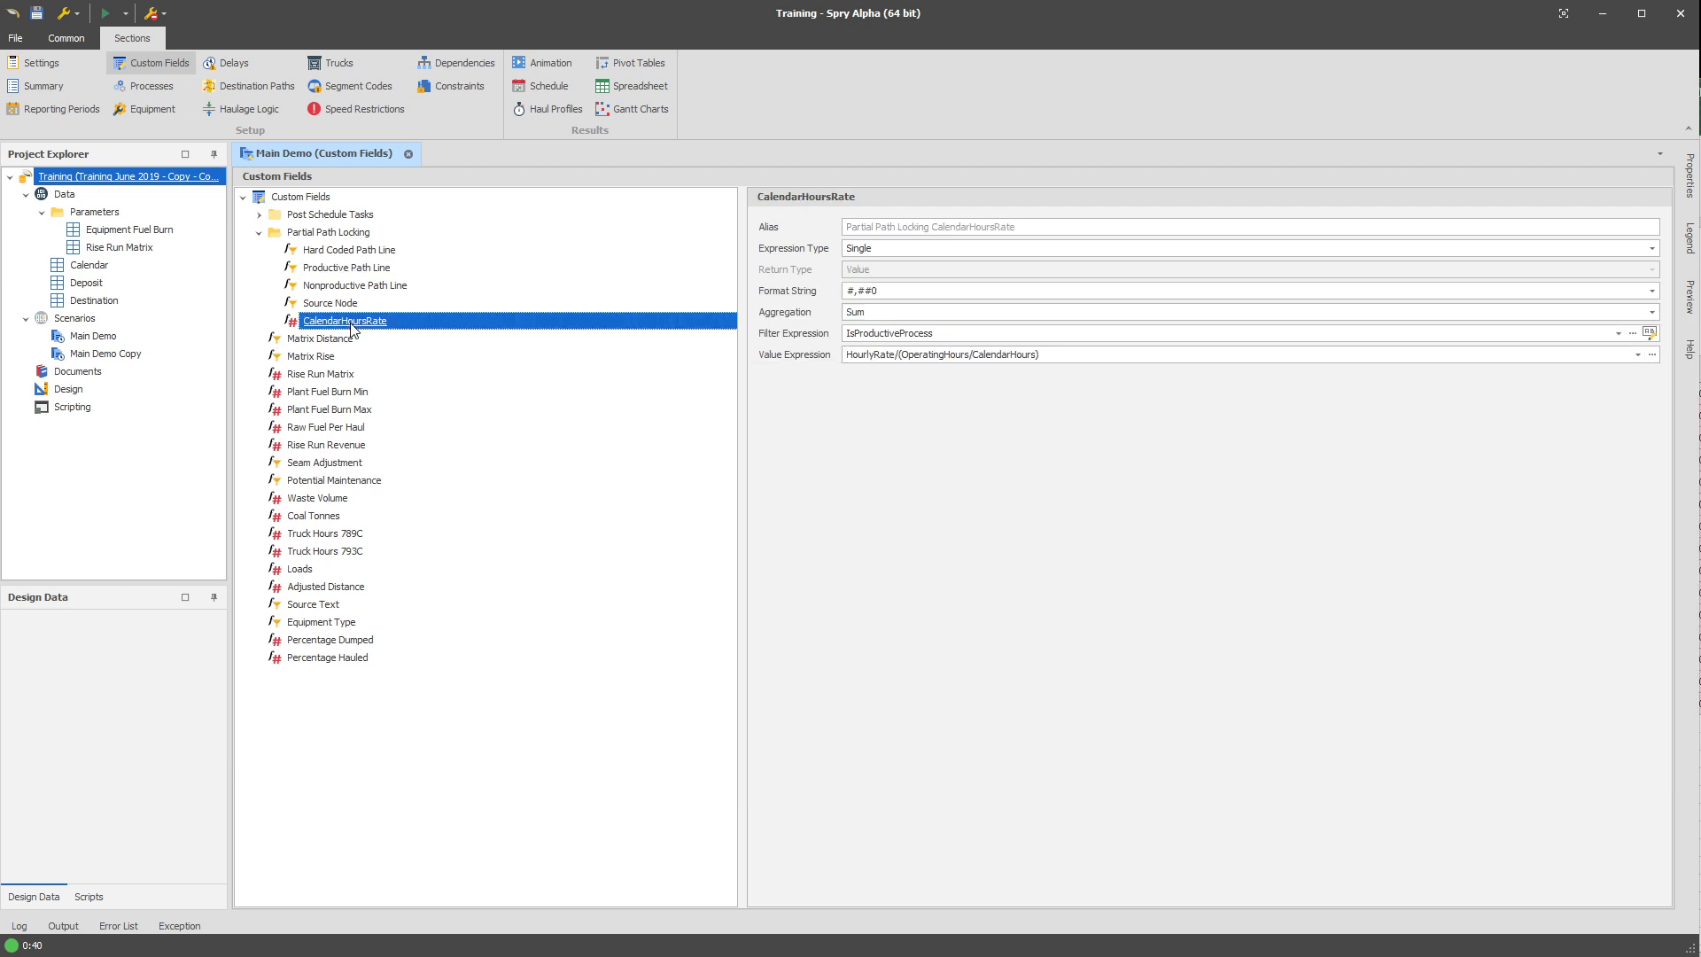
left_click(373, 267)
left_click(1639, 313)
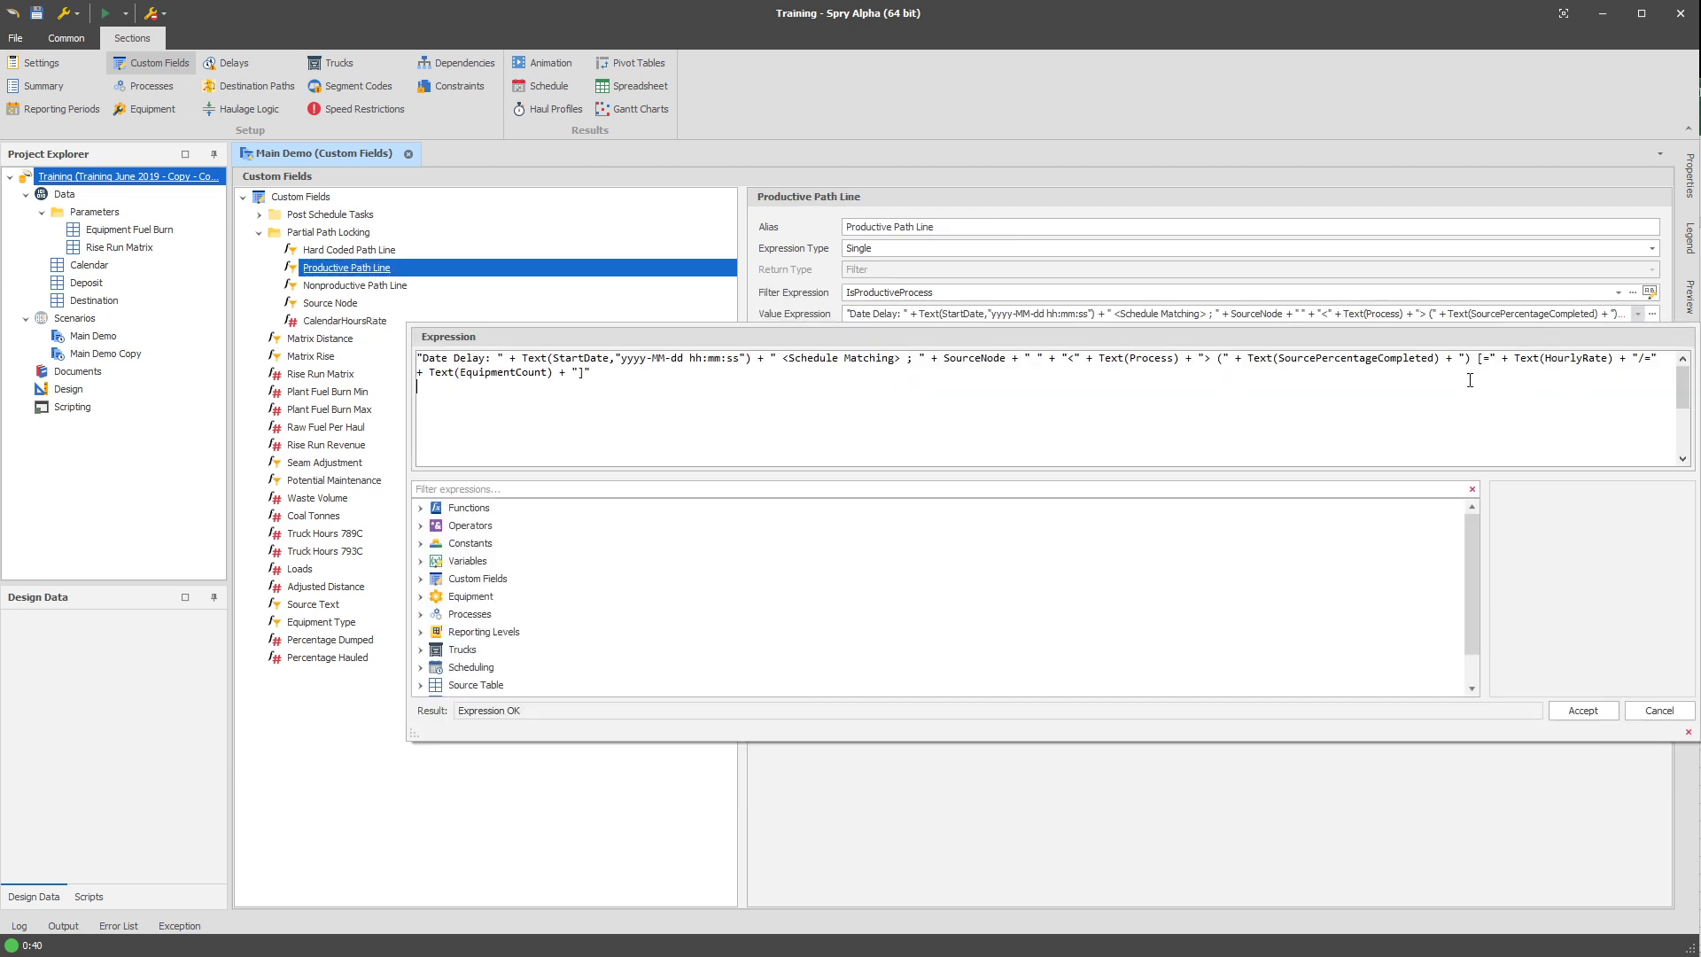
left_click(1247, 867)
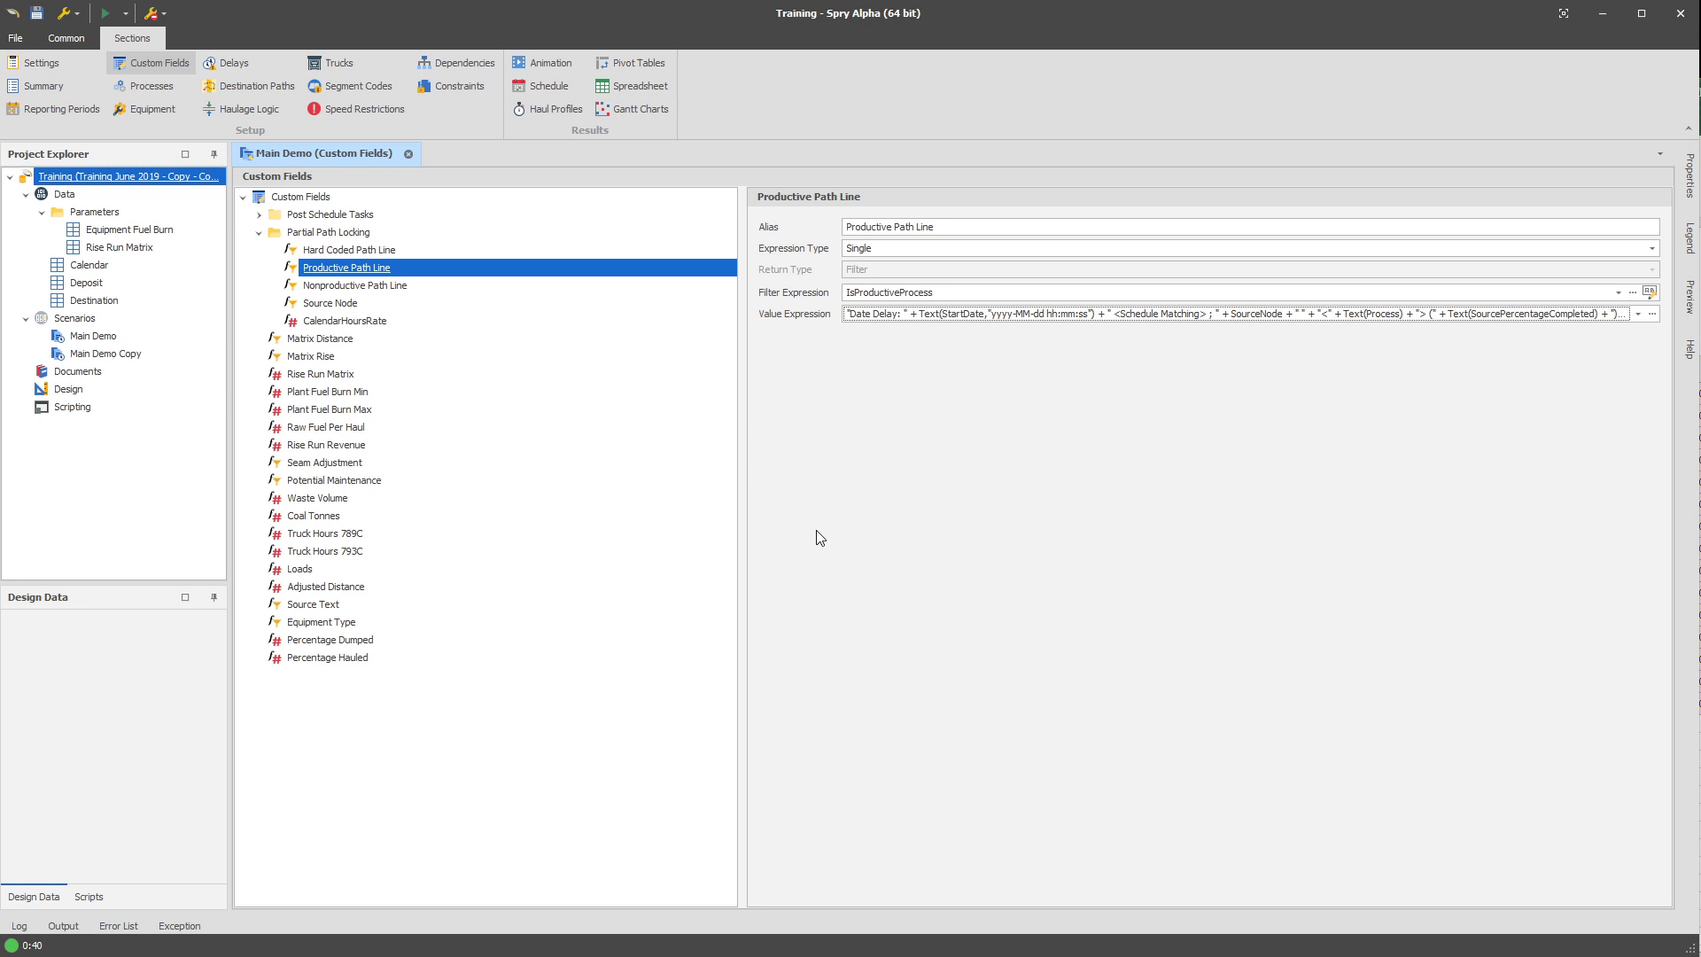
Give the CalendarHoursRate custom field the alias CalendarHoursRate.
left_click(381, 323)
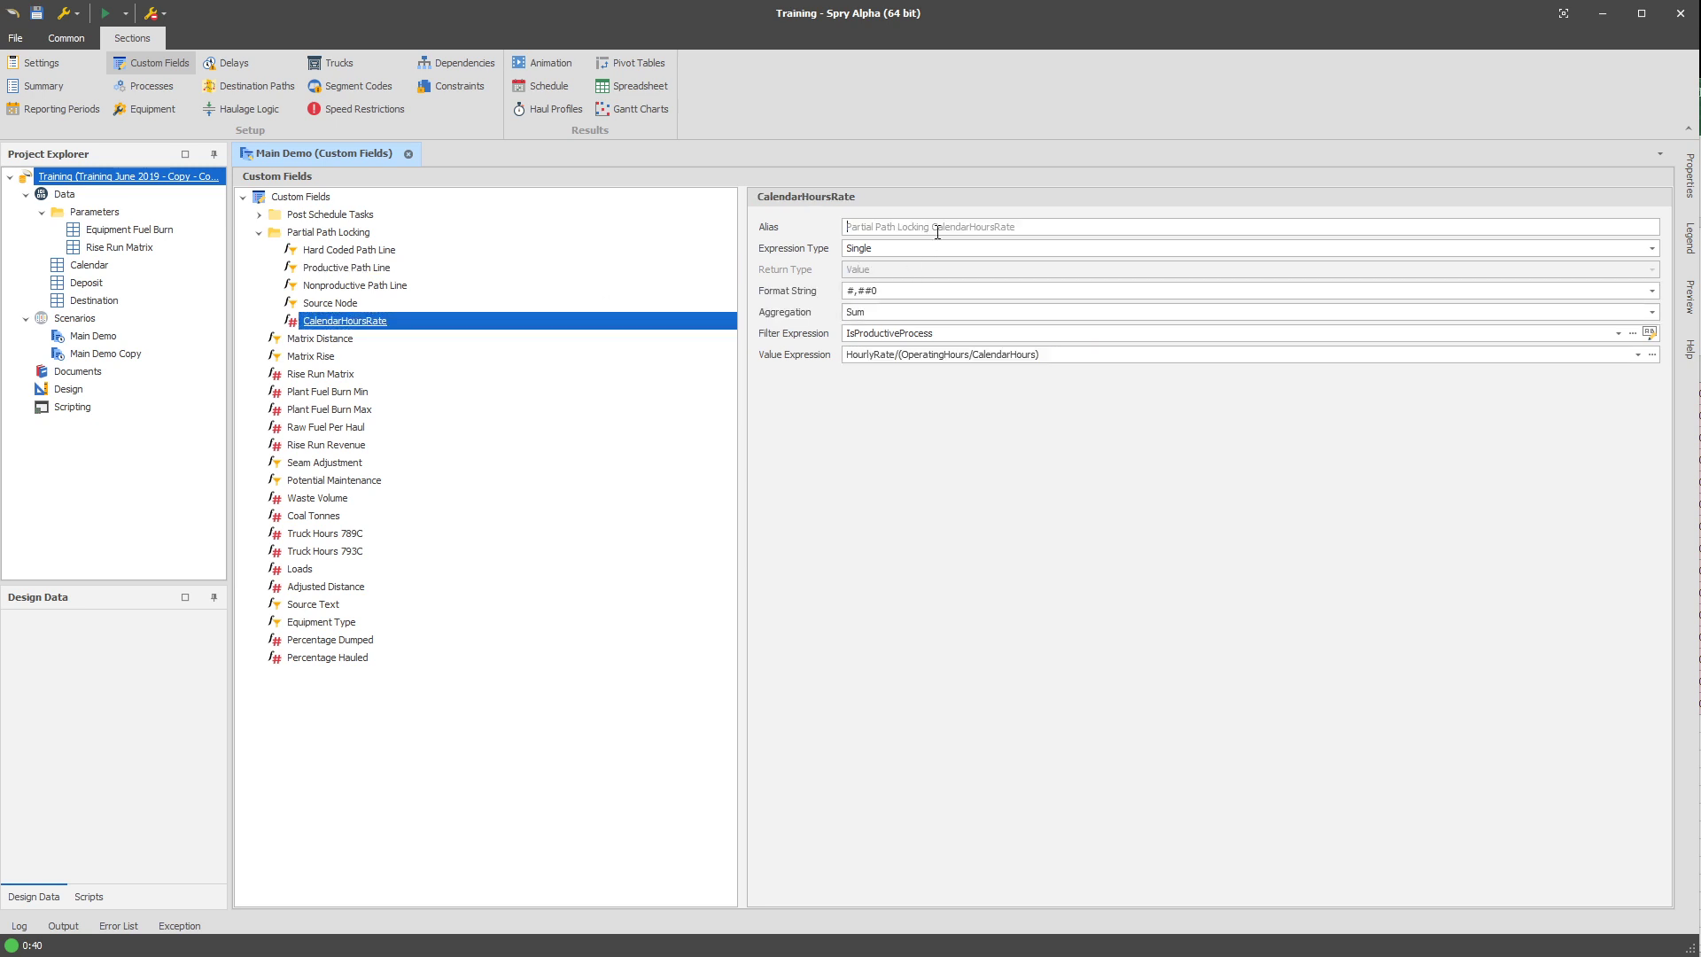
left_click(938, 231)
type("CalendarHoursRate")
Change the CalendarHoursRate custom field's value expression to HourlyRate*(OperatingHours/CalendarHours).
left_click(970, 359)
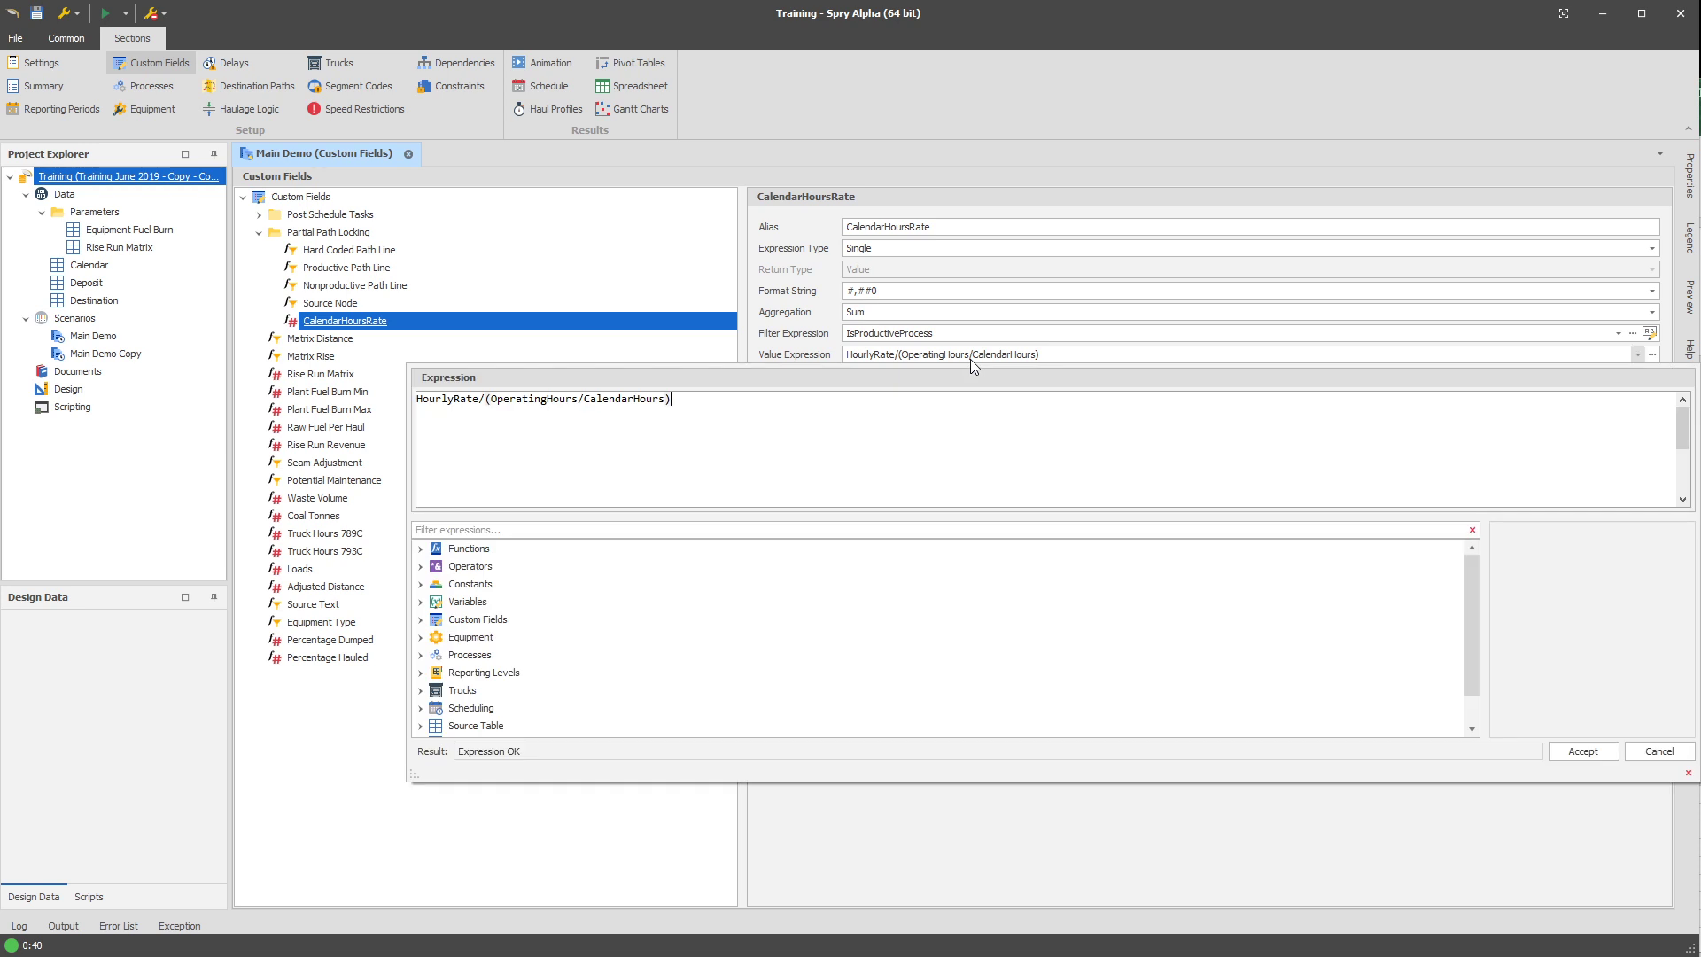
left_click(486, 409)
type("*")
double_click(452, 400)
double_click(537, 400)
double_click(458, 399)
double_click(537, 400)
double_click(631, 400)
double_click(454, 400)
key("ctrl+a")
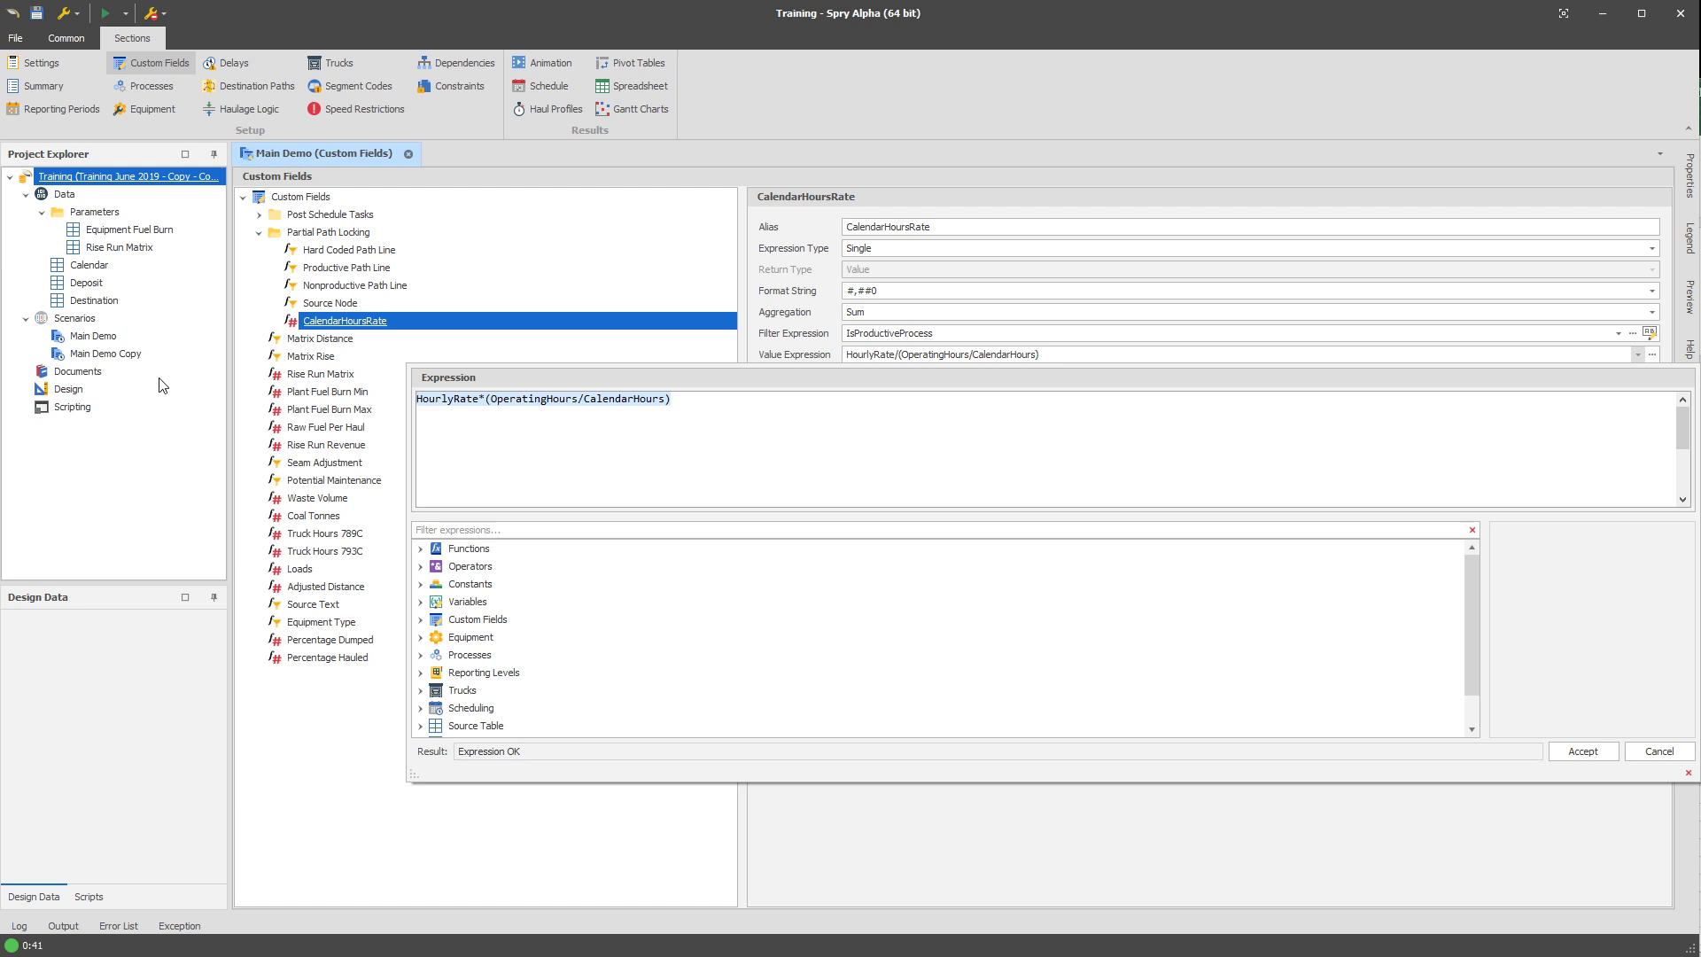
left_click(378, 324)
left_click(974, 227)
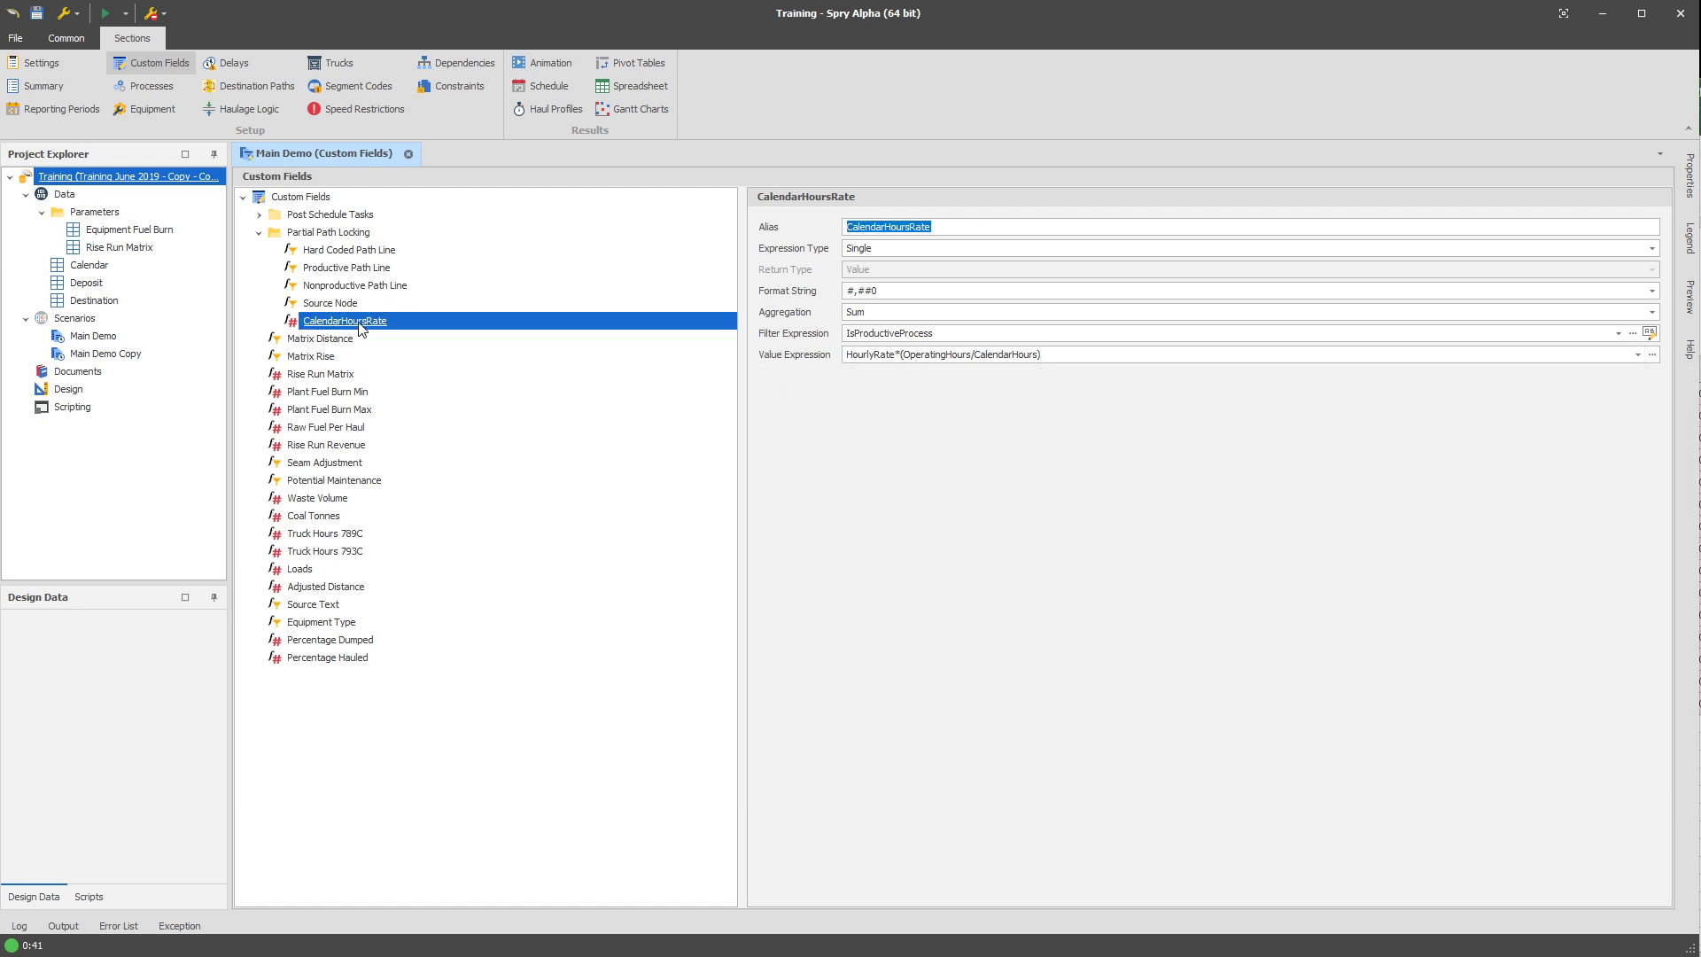
Replace HourlyRate with the CalendarHoursRate custom field in the Productive Path Line value expression, finding it by searching the expressions for "hours".
left_click(362, 269)
left_click(1141, 314)
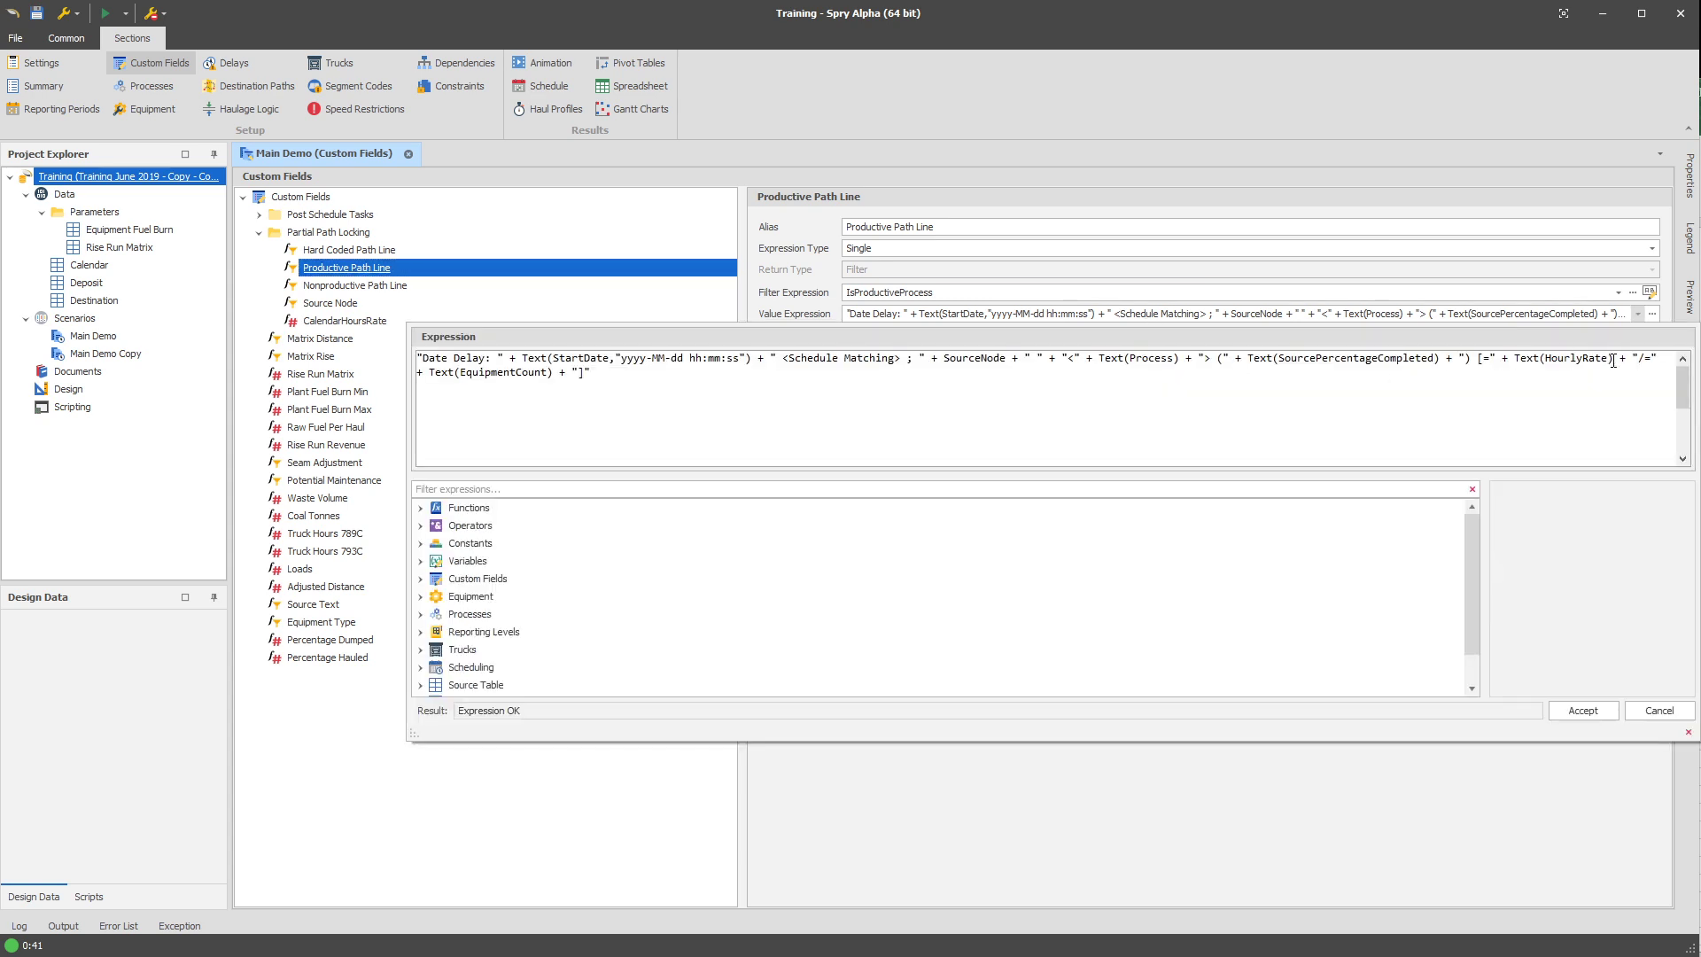
double_click(1586, 359)
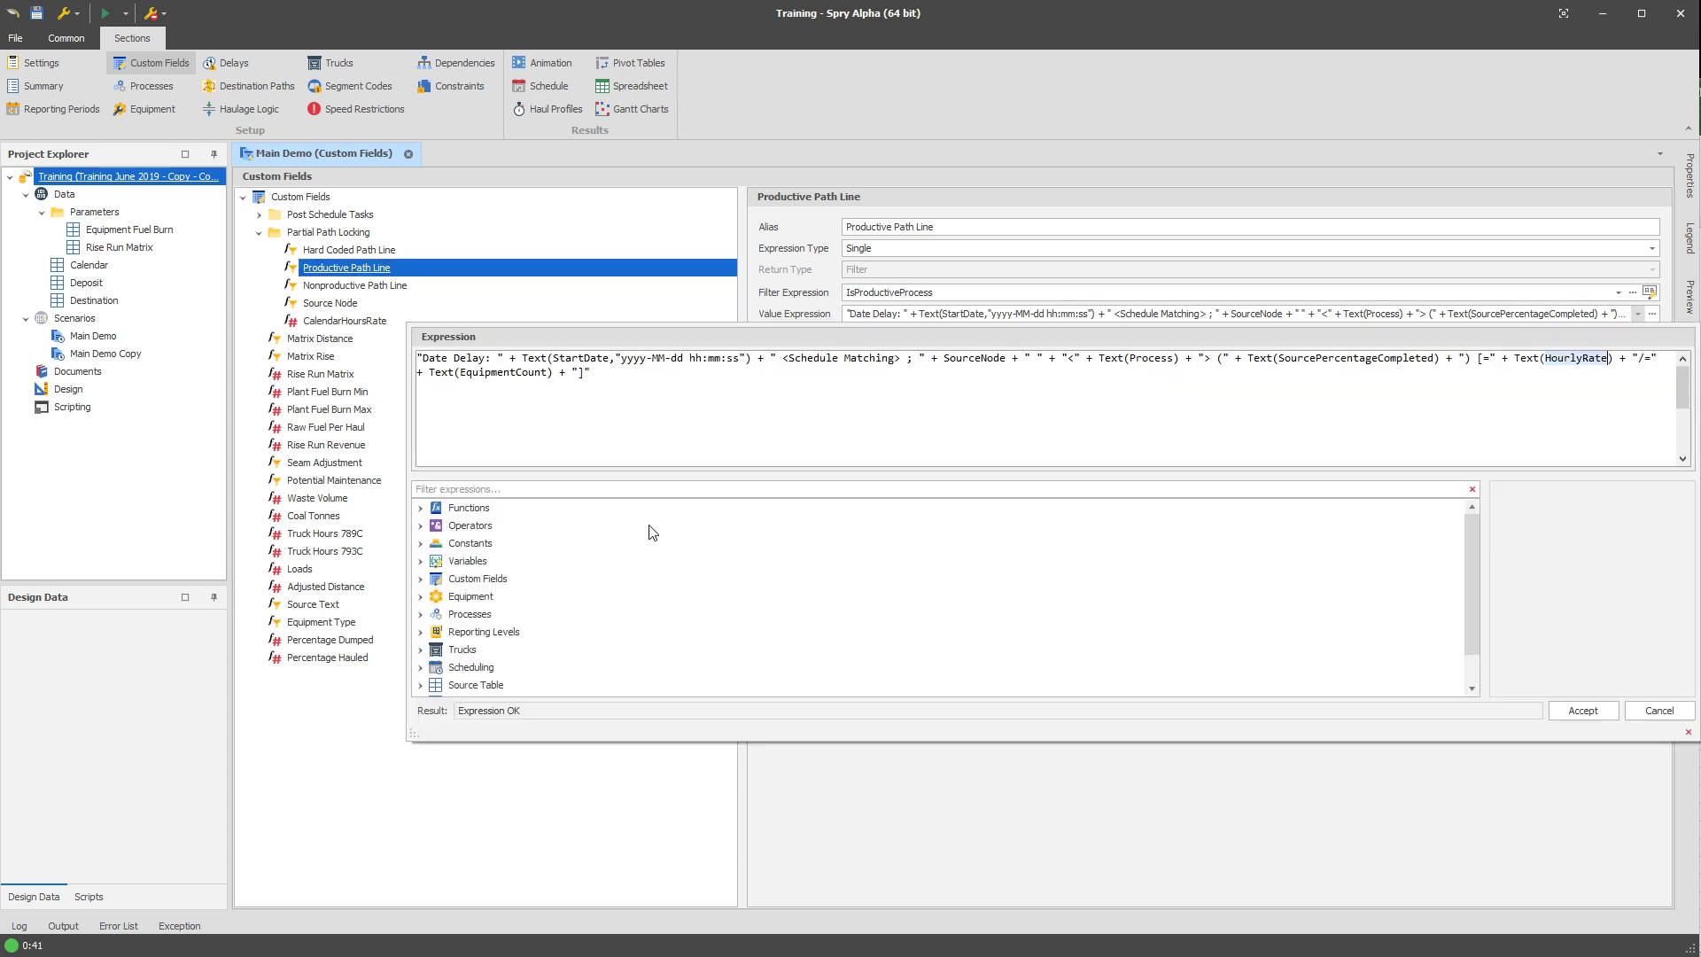
left_click(479, 489)
type("hou")
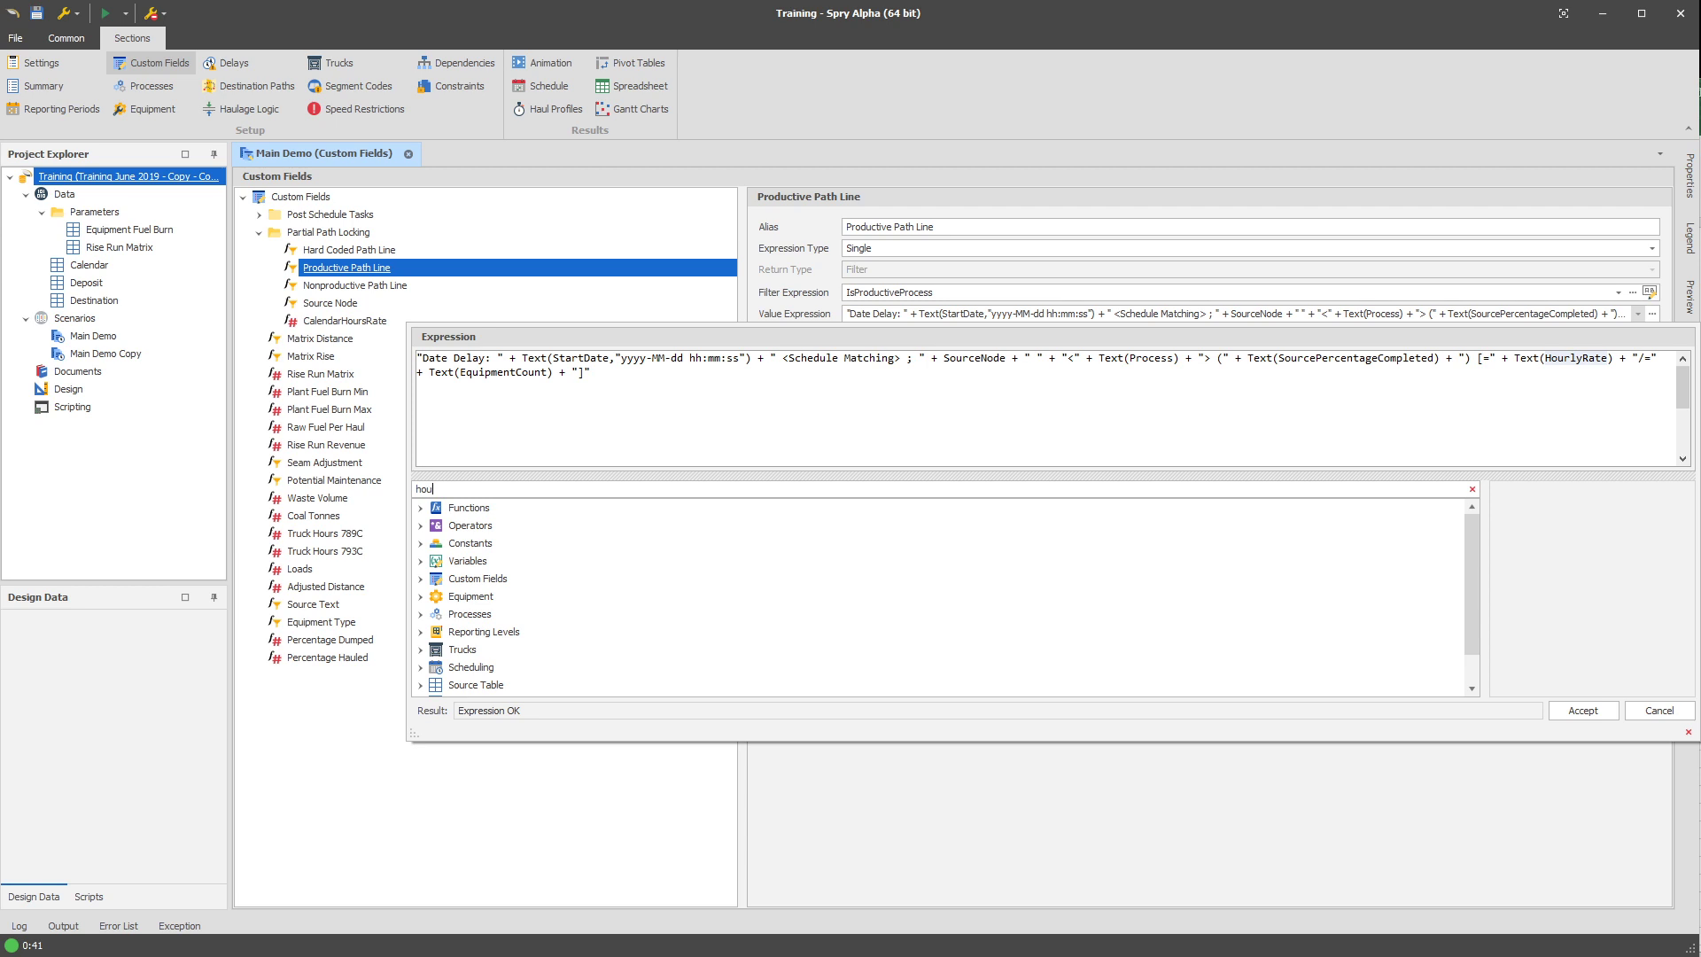
type("rs")
scroll(574, 612, "down", 2)
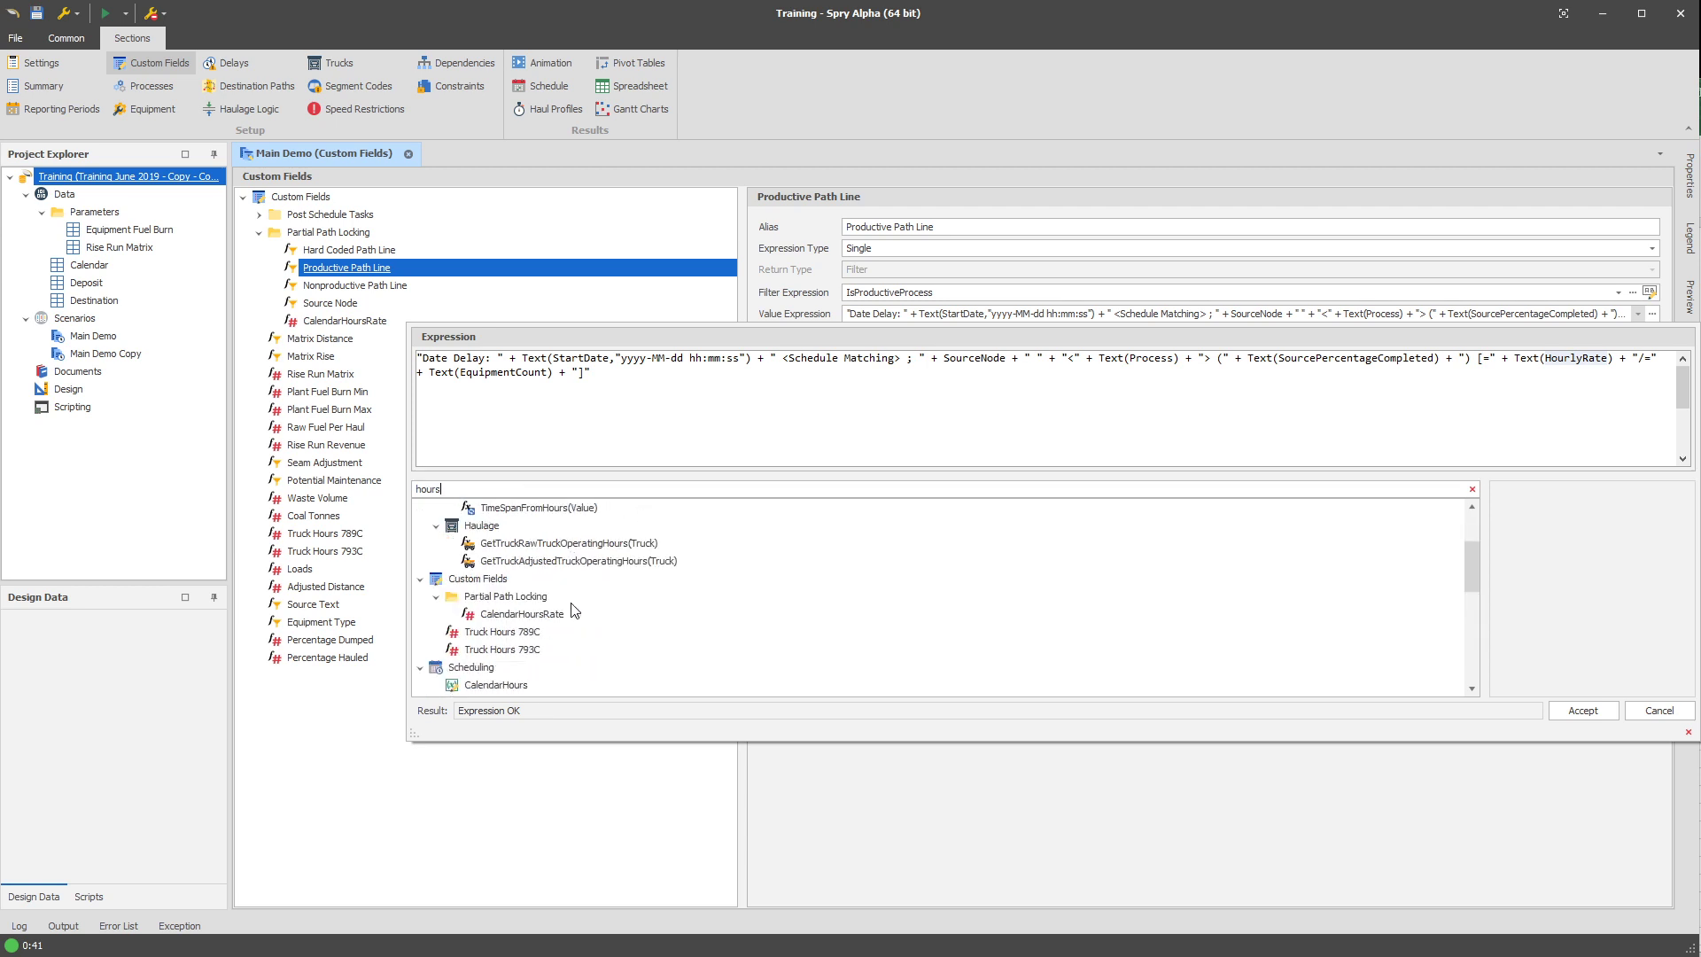
left_click(556, 618)
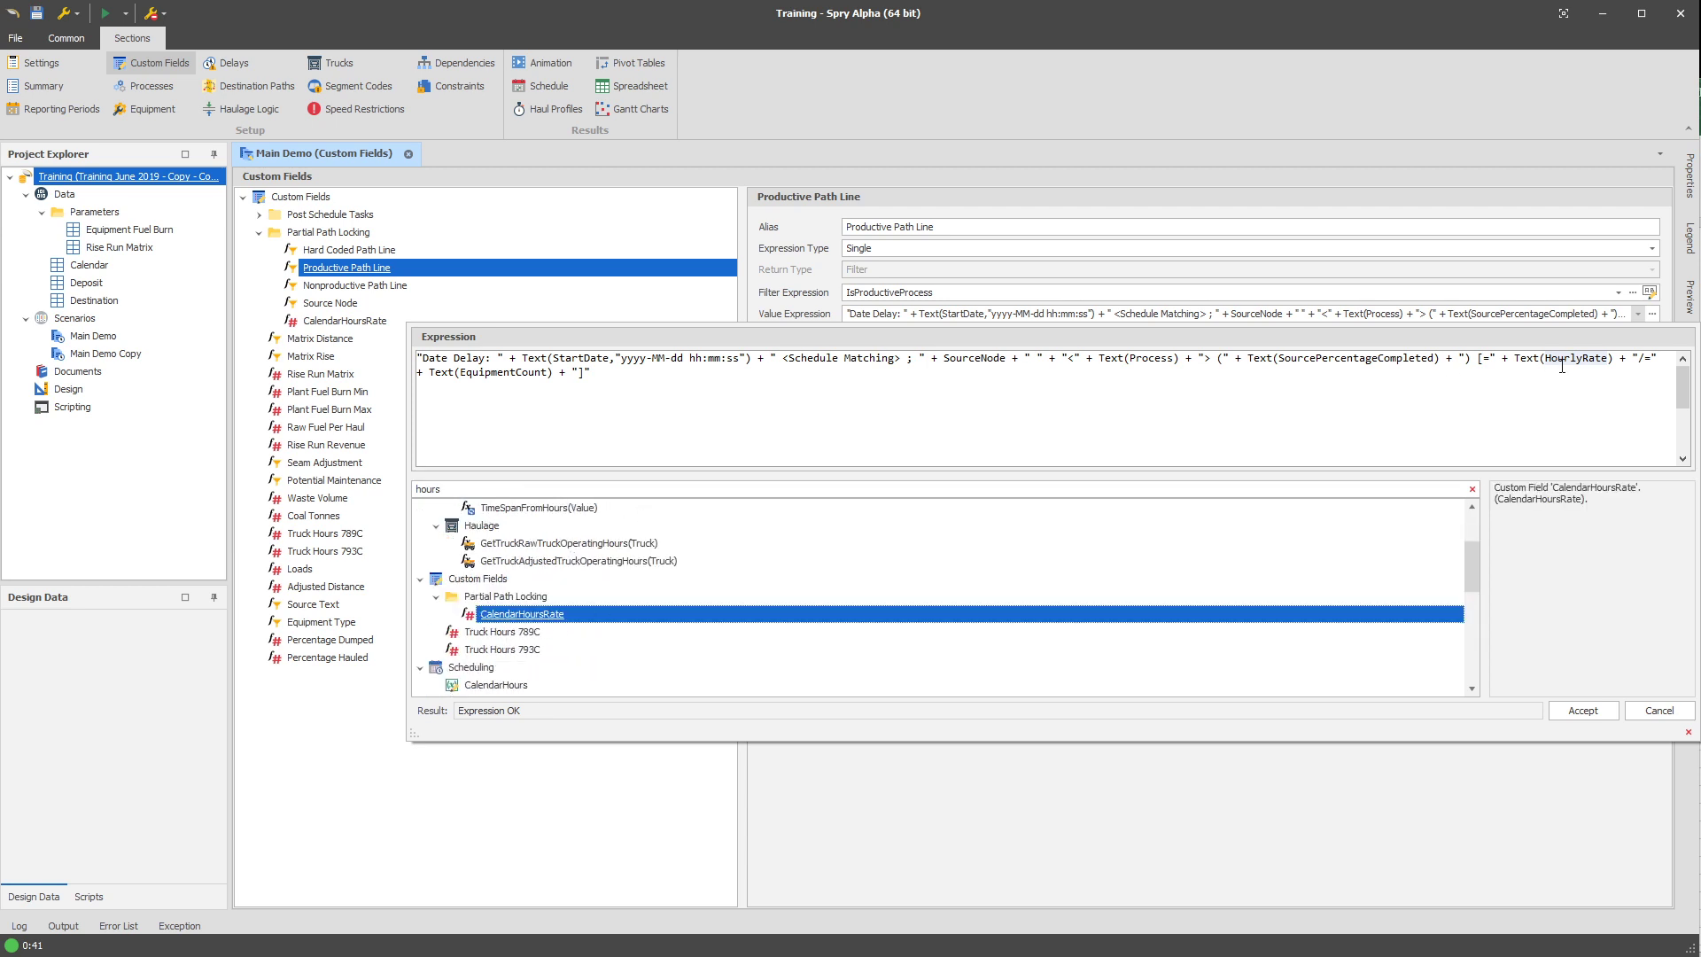
double_click(629, 626)
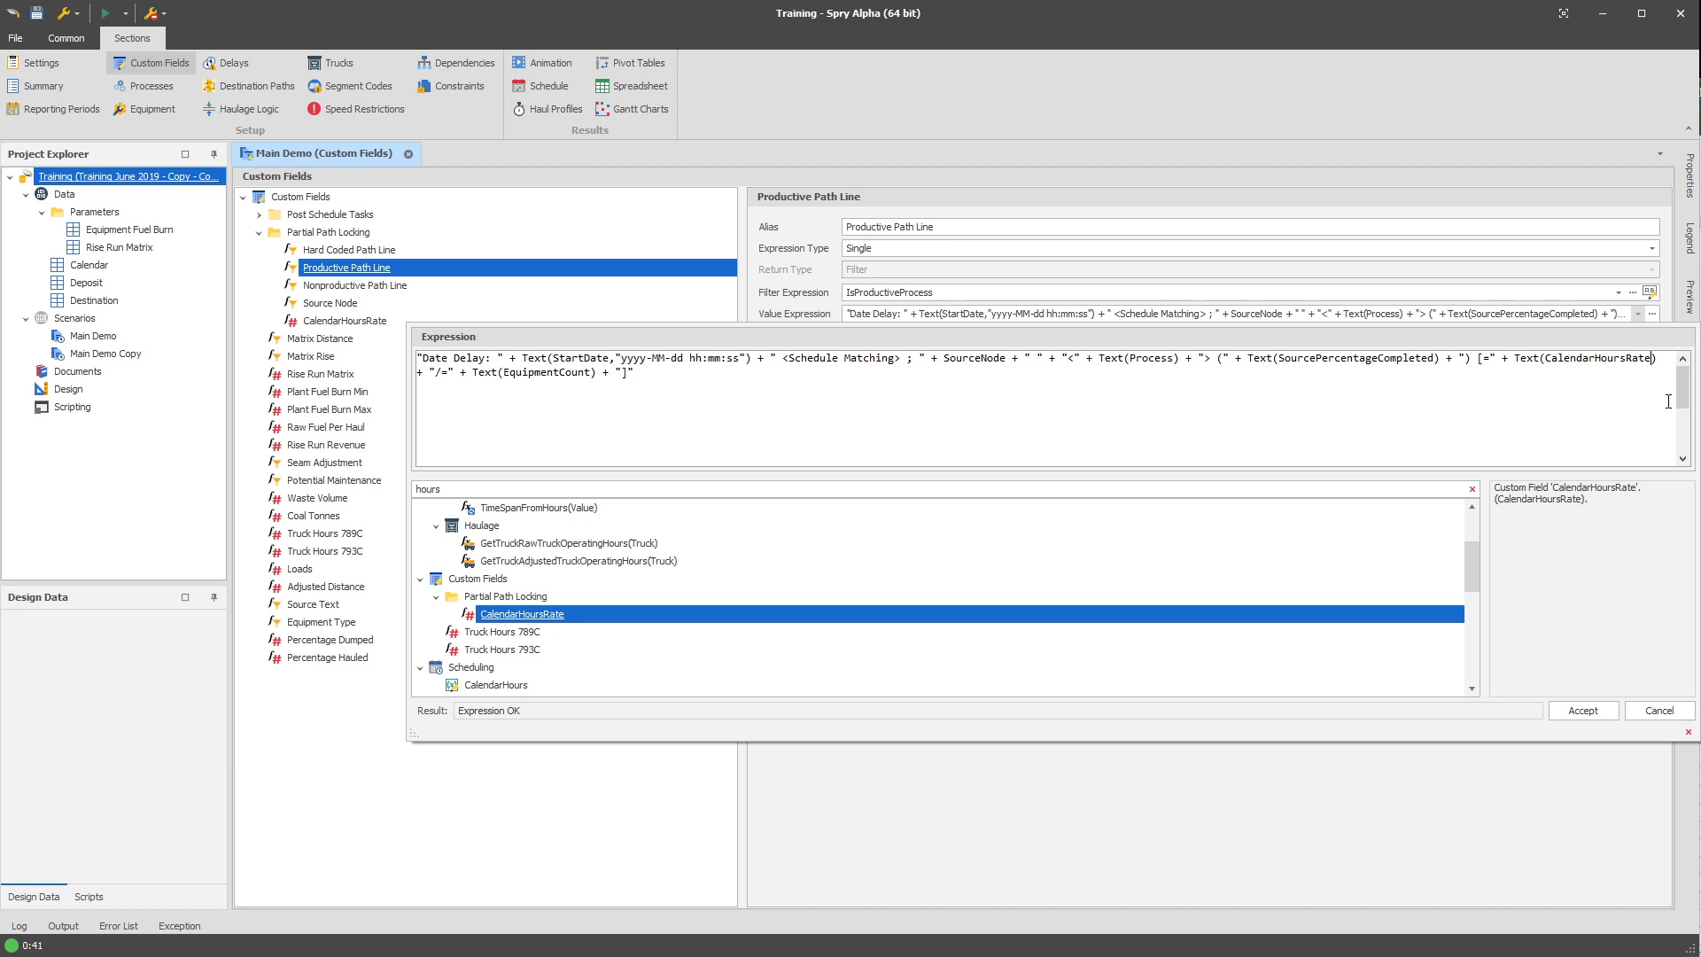
left_click(1593, 712)
left_click(1545, 315)
left_click(1582, 710)
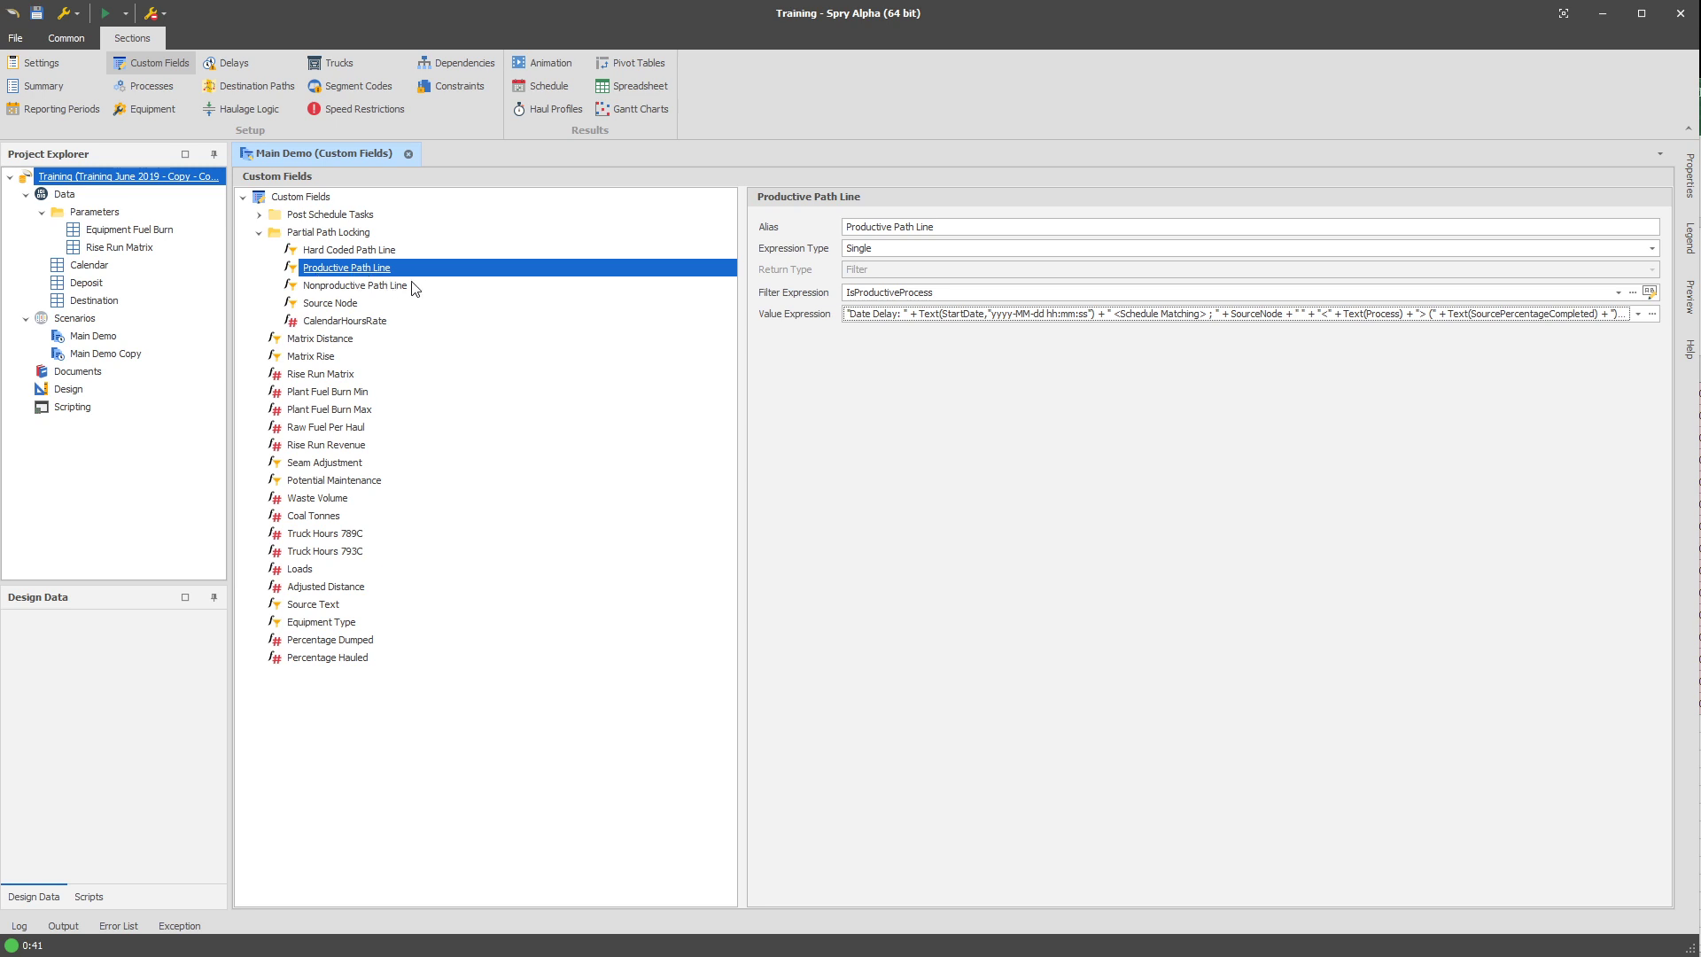
Write the CAT6040 equipment's availability expression as If(CurrentDate<#1 Feb 2021#,1,GetValue(CalendarCAT6040Availability)).
left_click(158, 108)
left_click(473, 221)
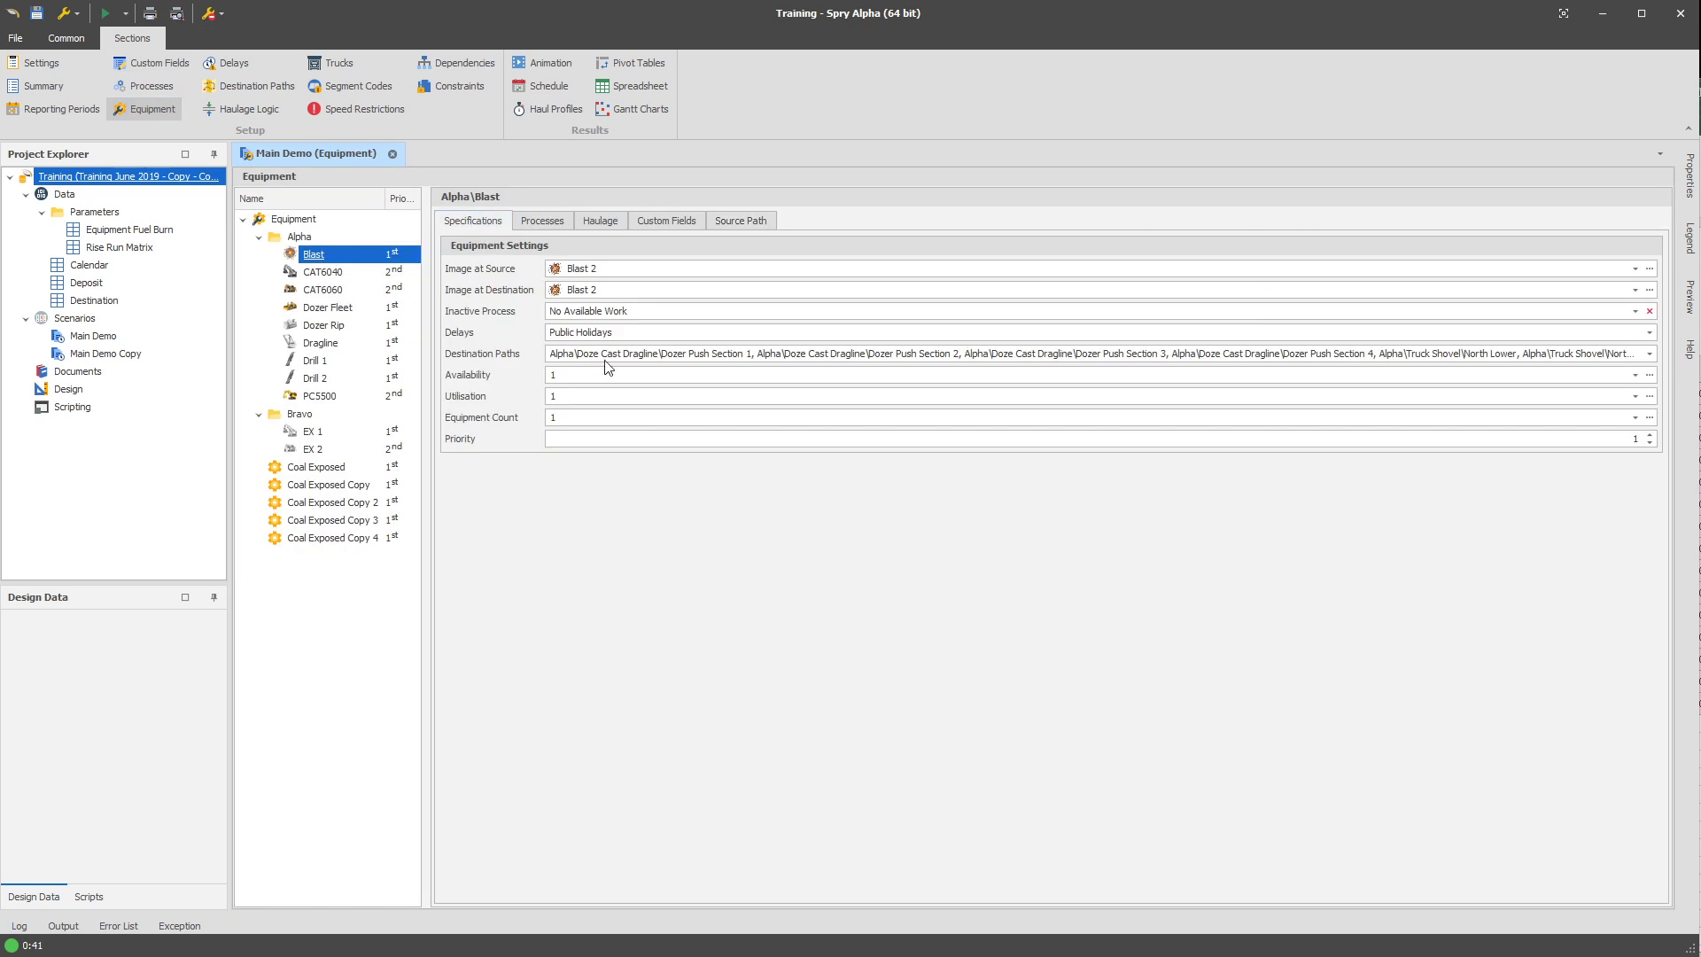
left_click(305, 275)
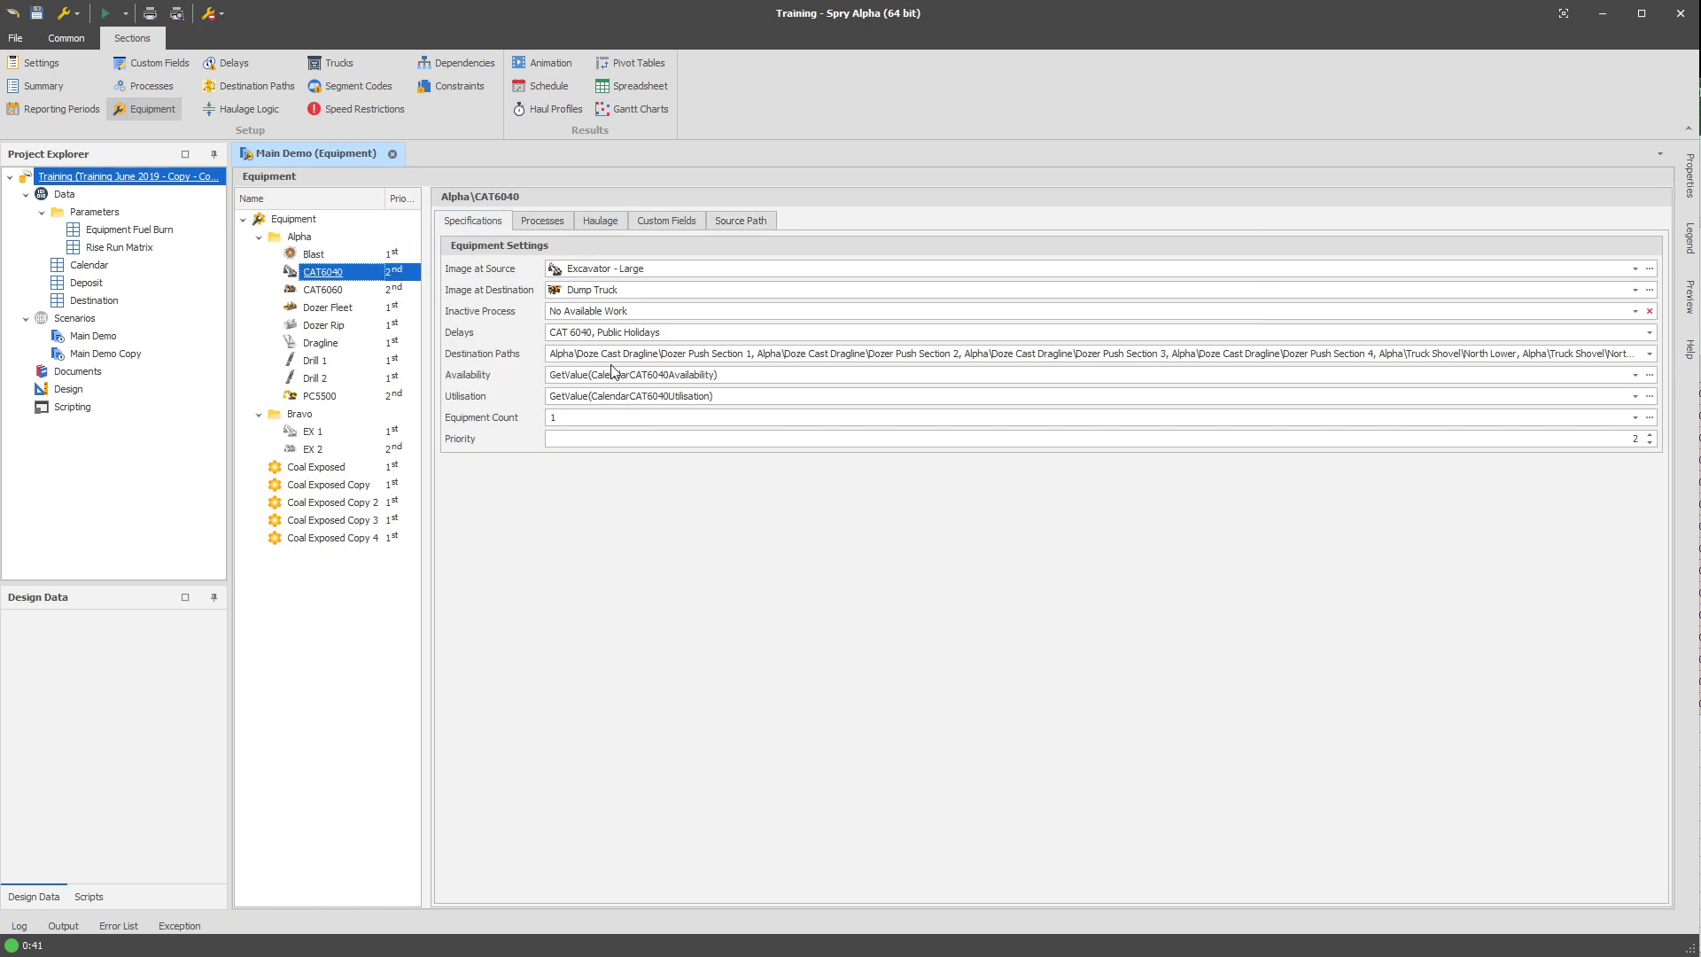
left_click(649, 380)
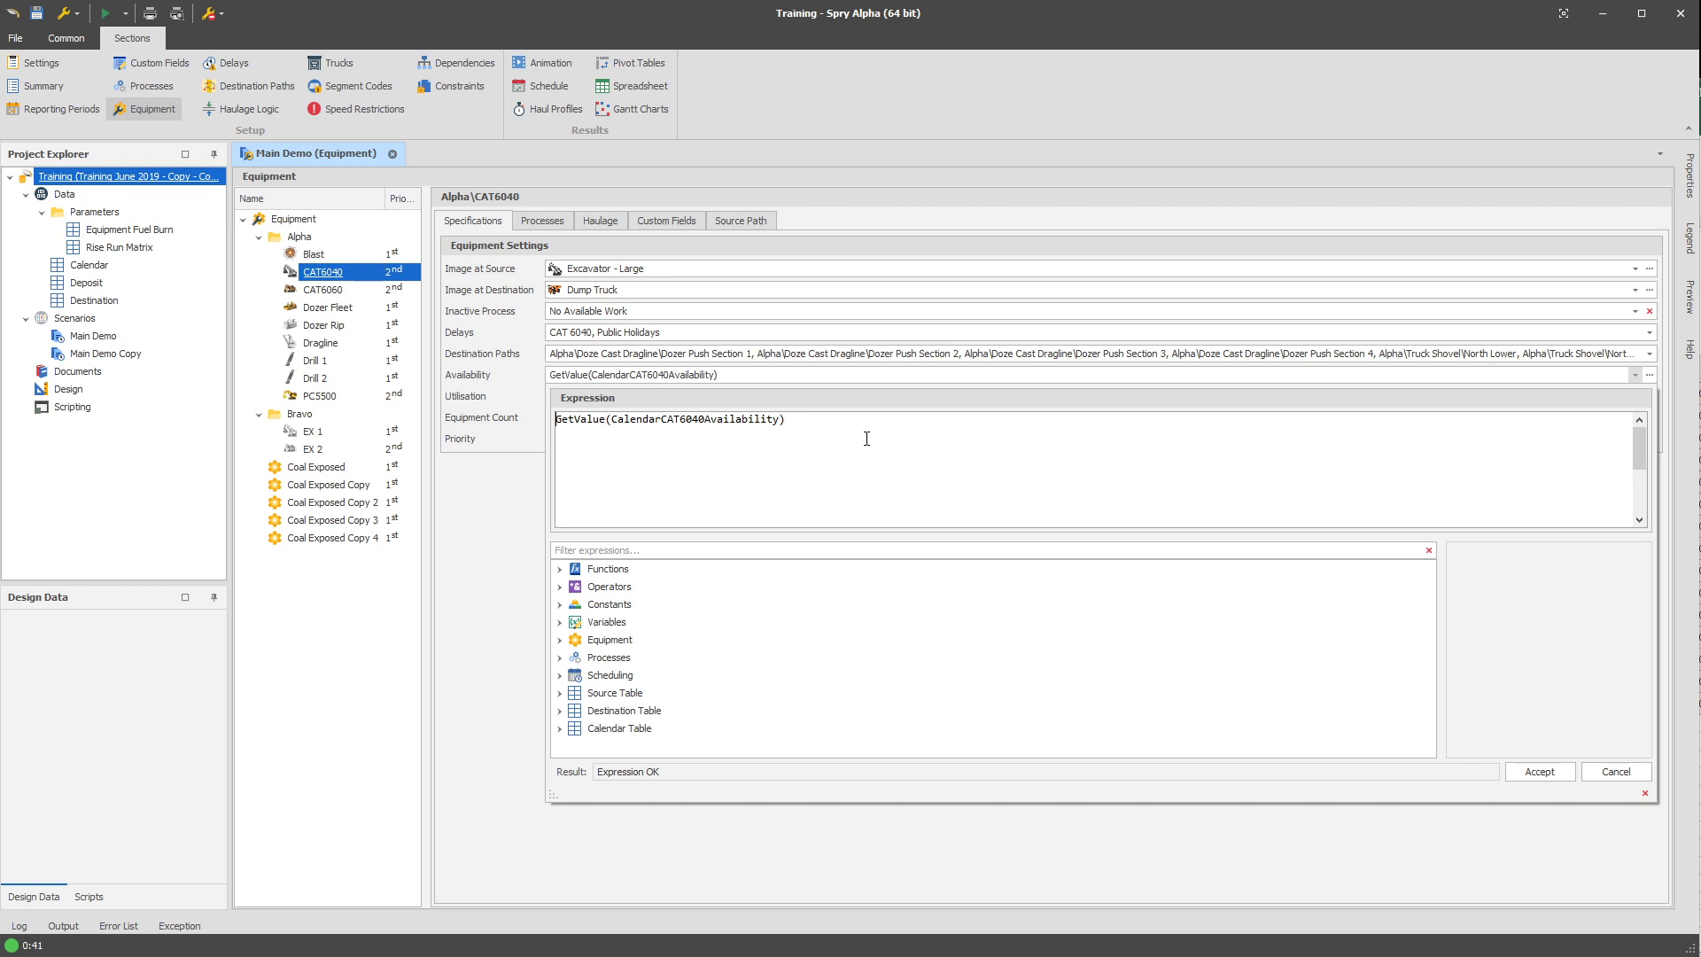
type("If(Curren")
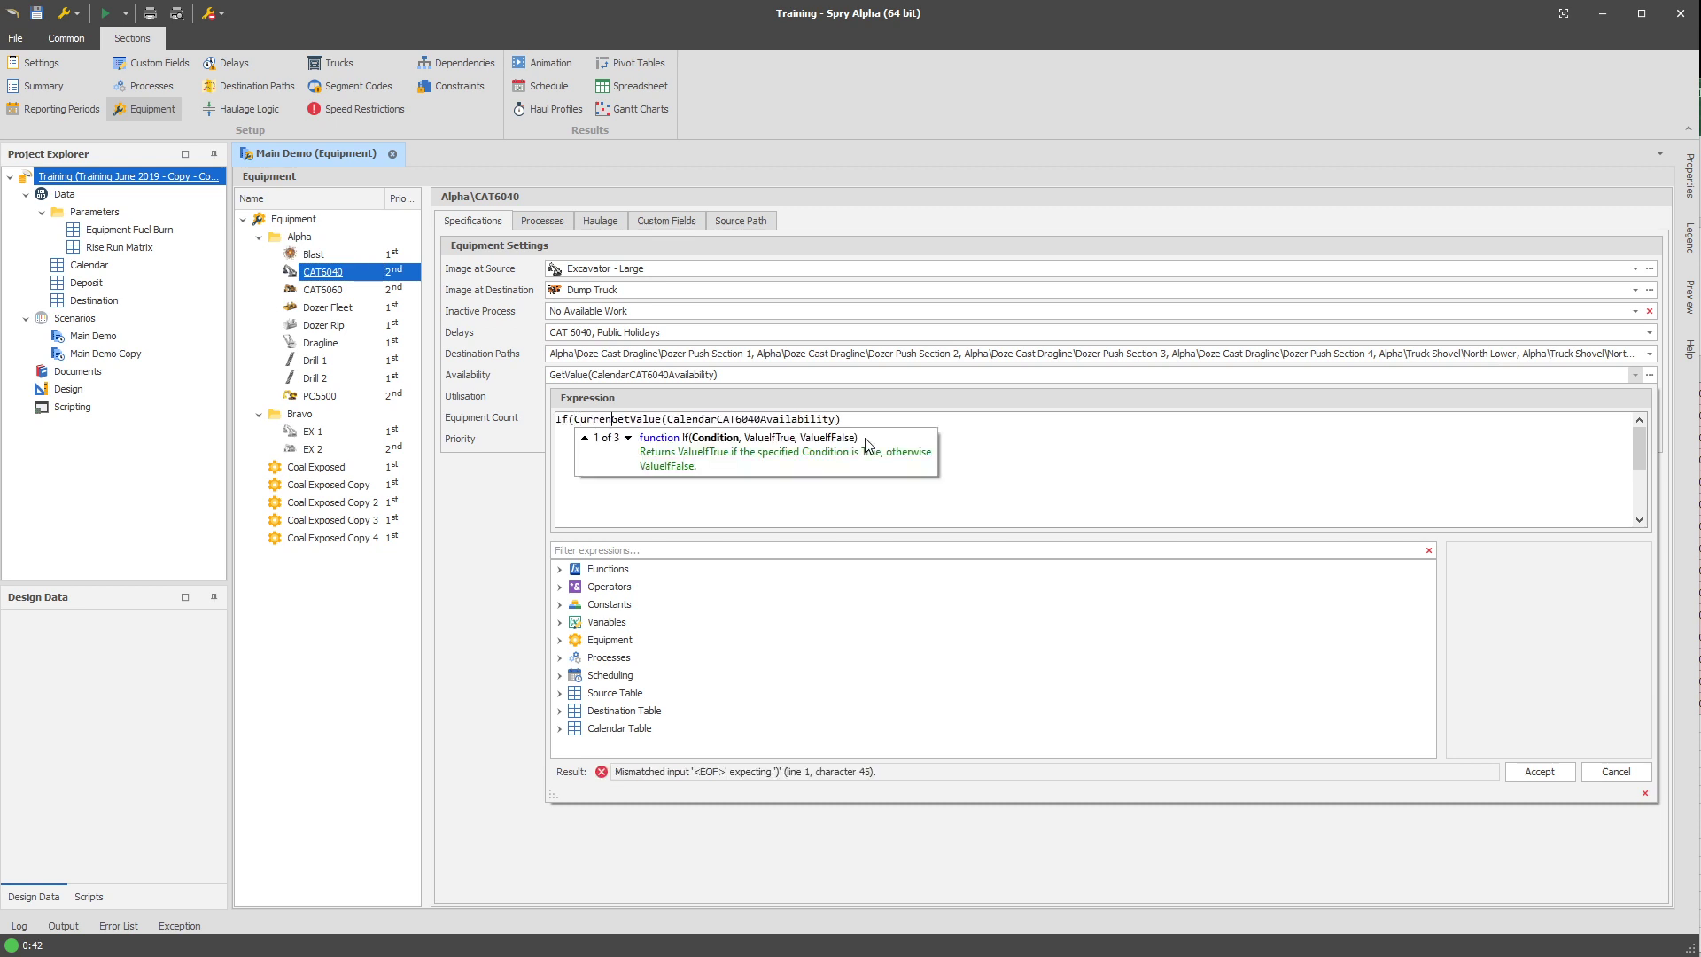
type("tDate<#")
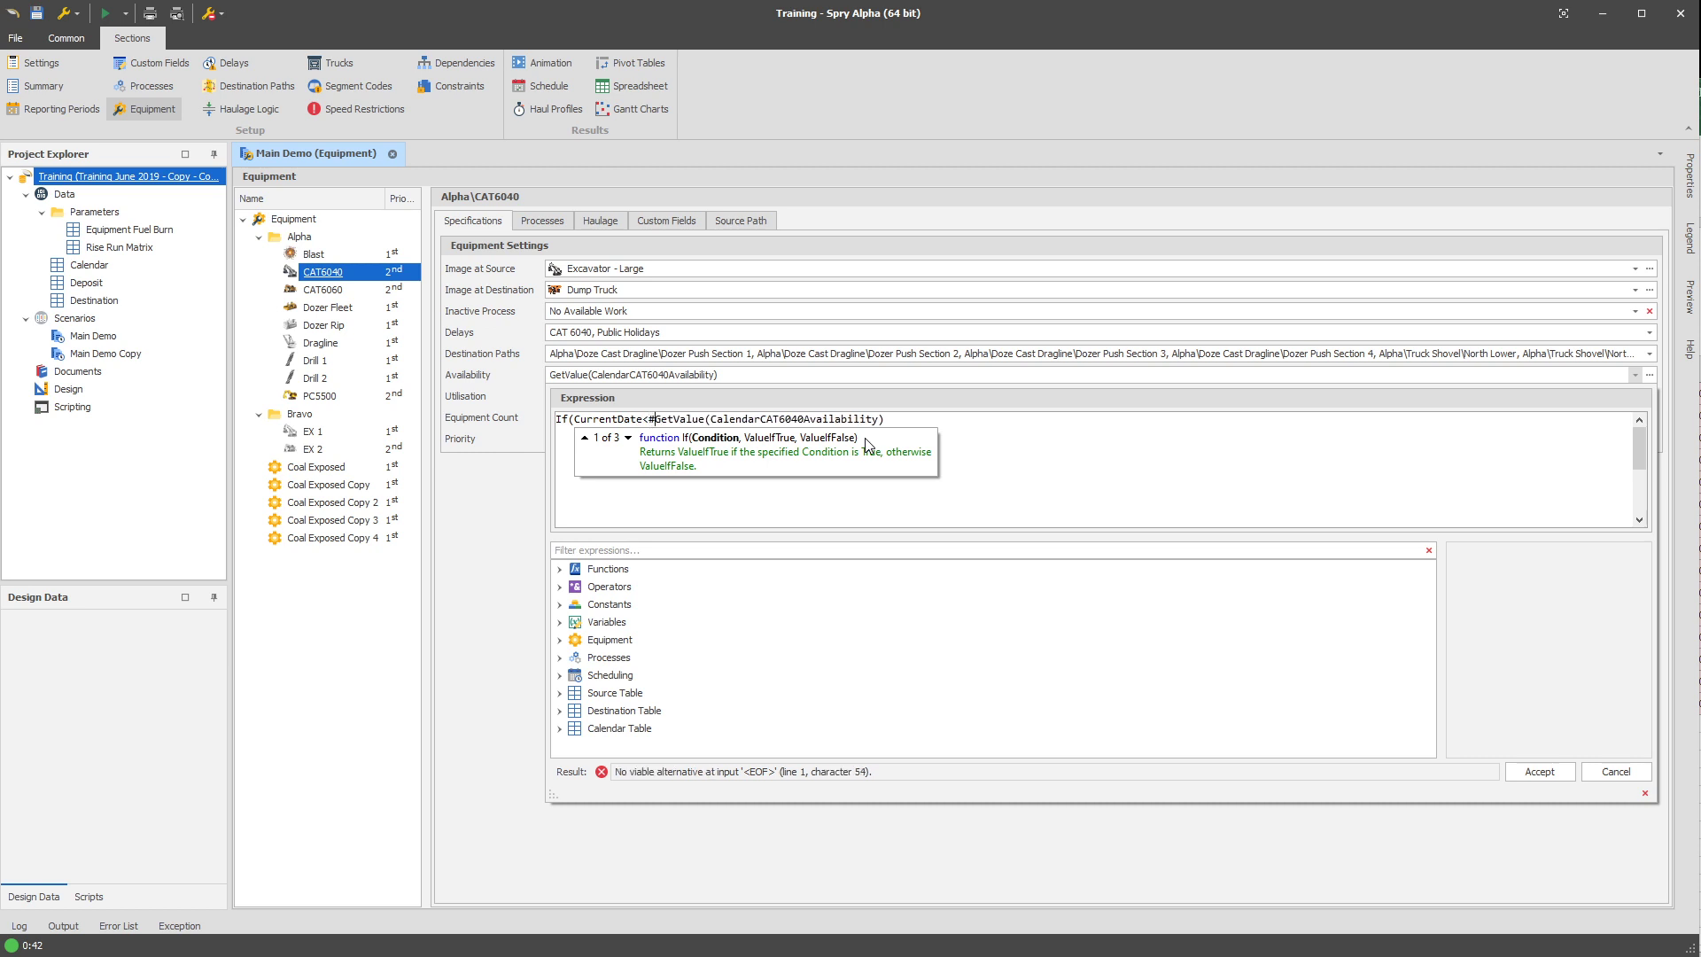
type("1s")
type("Feb 2020")
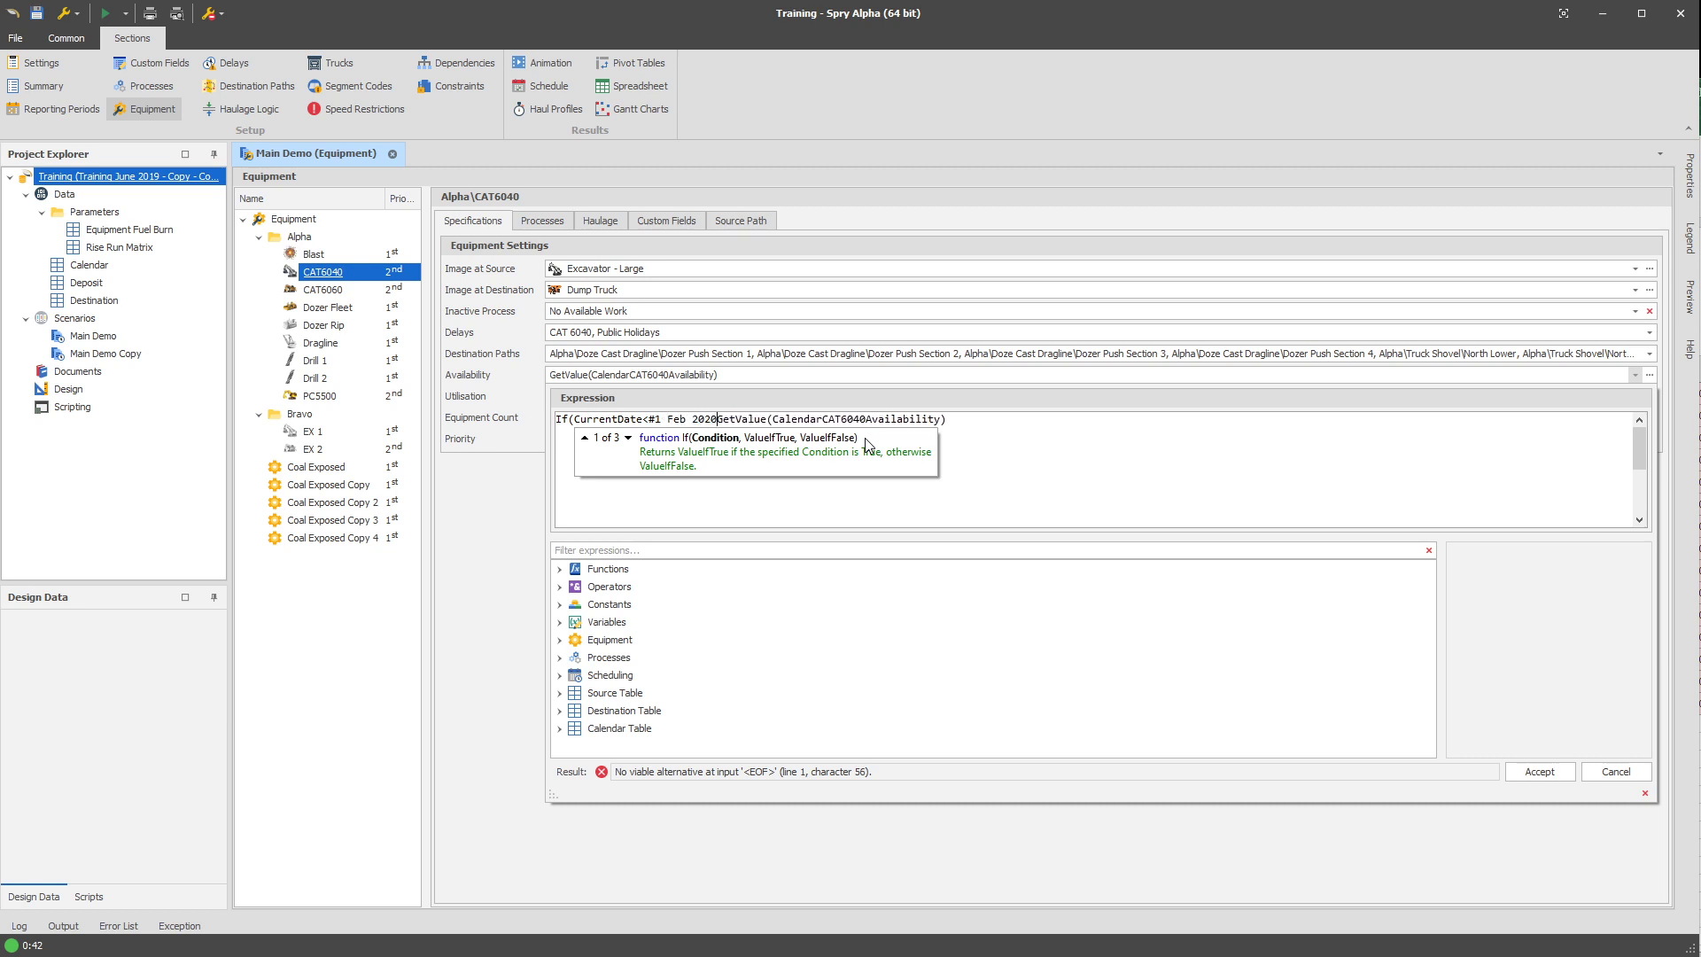
key("BackSpace")
key("BackSpace")
type("1#")
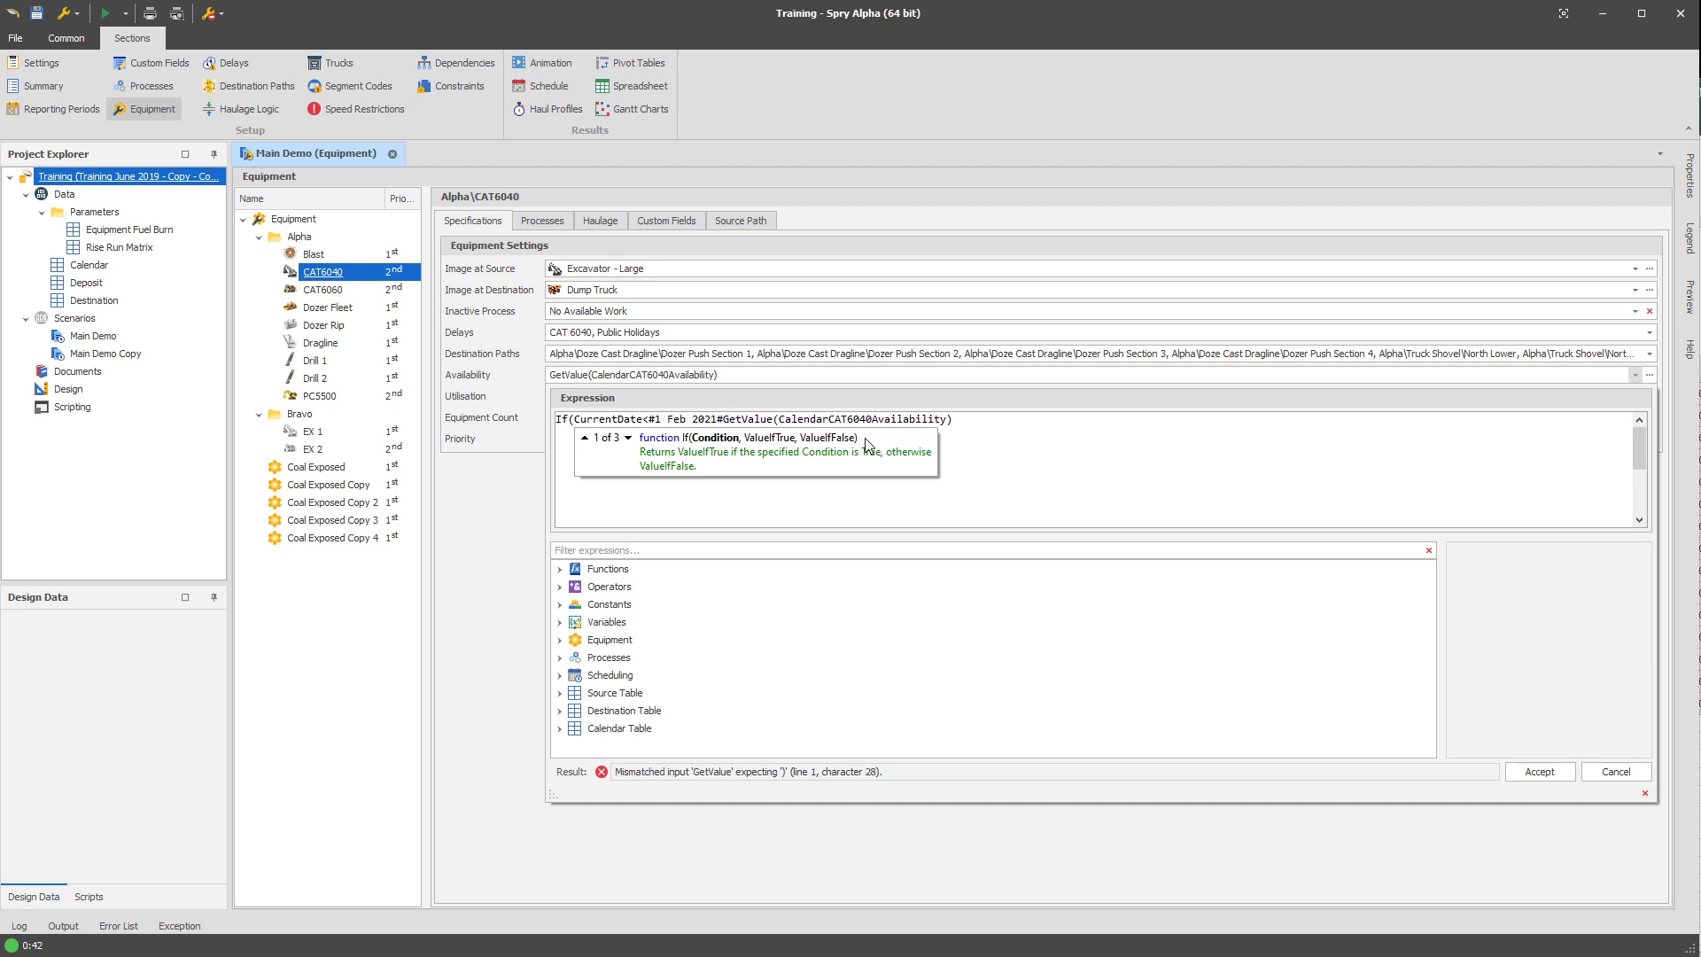
type(",")
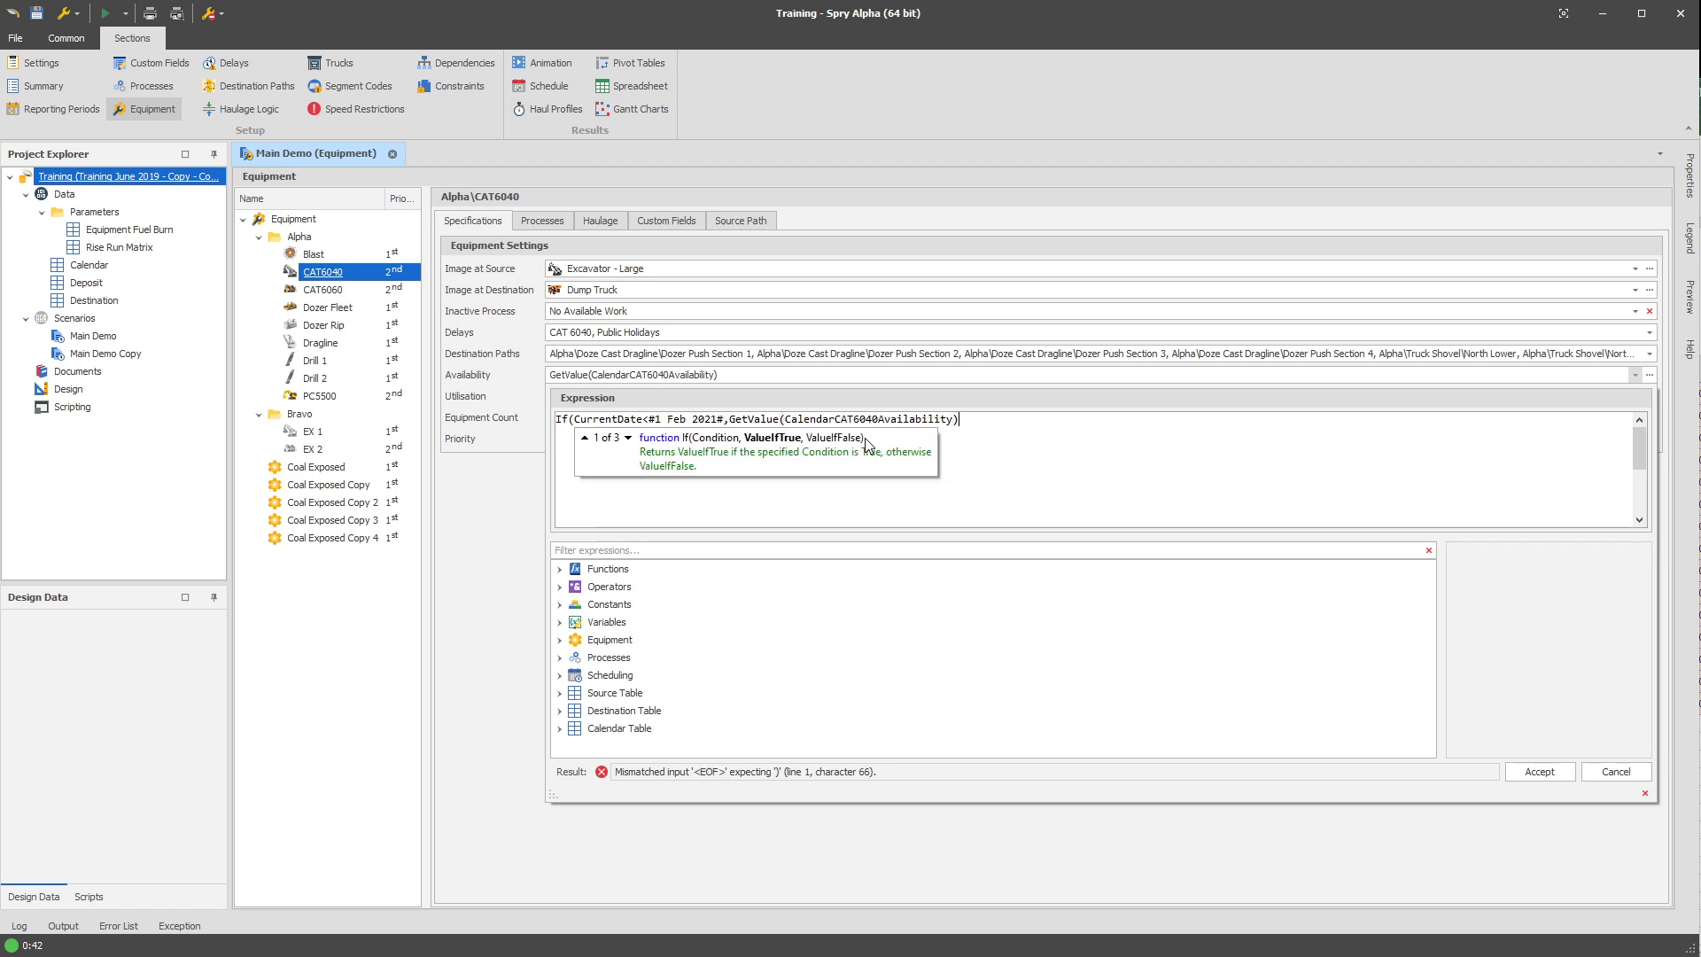
key("Left")
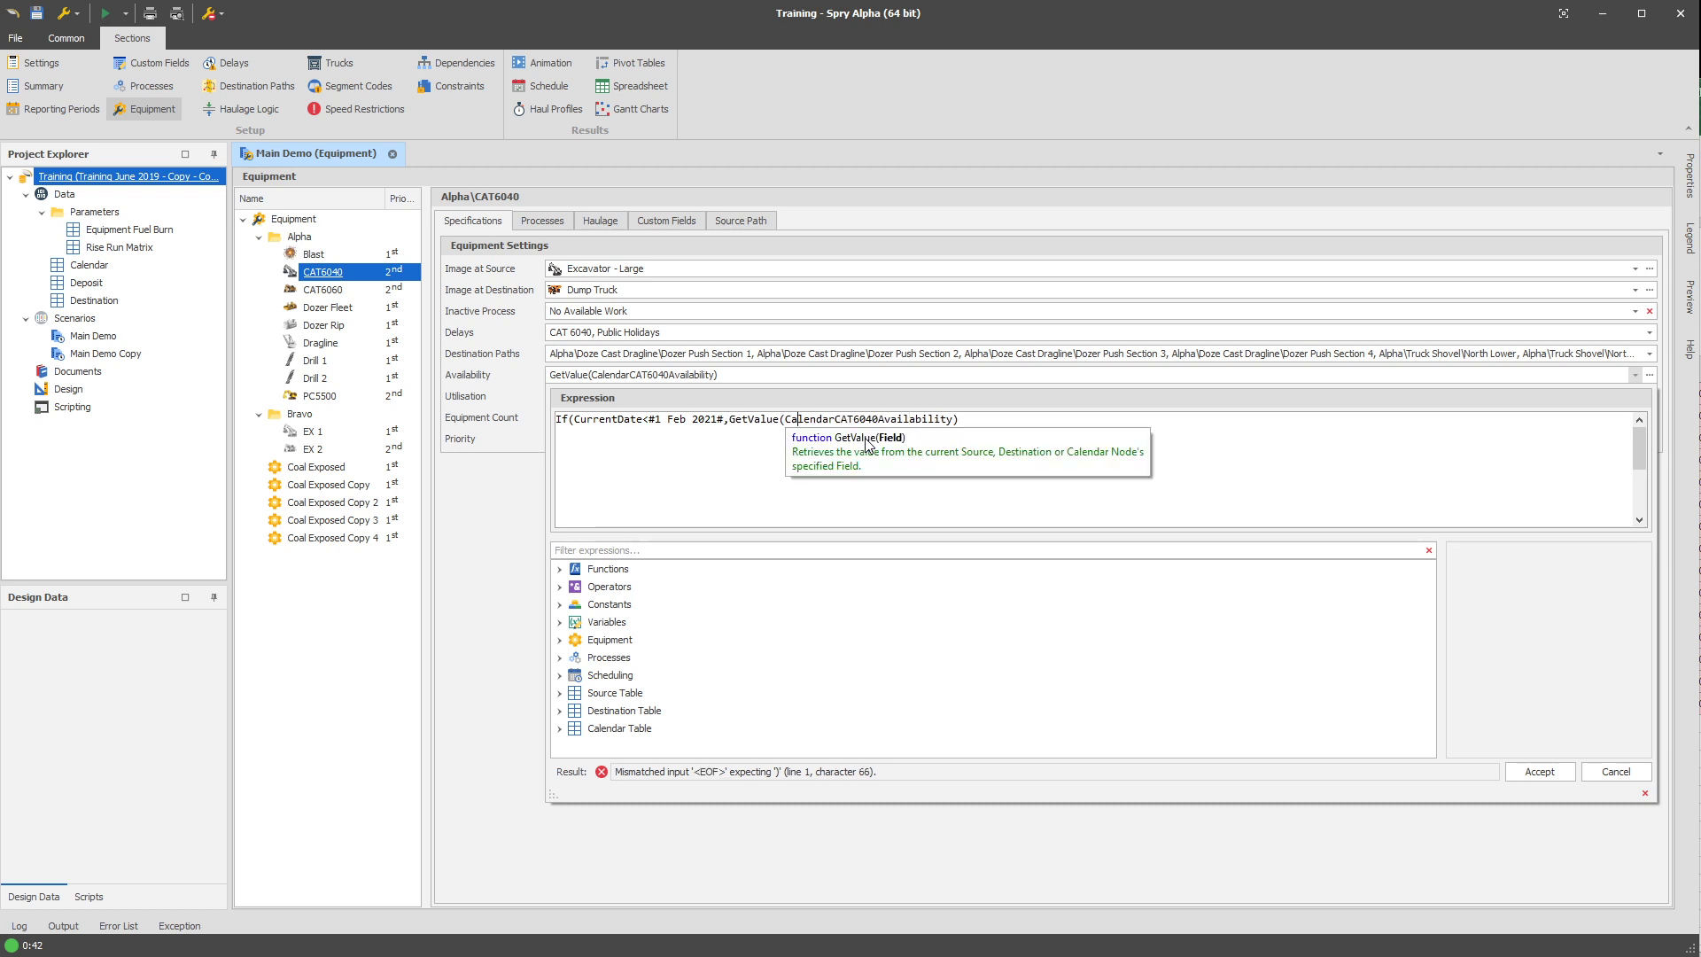
key("Left")
key("Left")
key("Left")
key("Left")
key("Left")
key("Left")
key("Left")
key("Left")
type("1,")
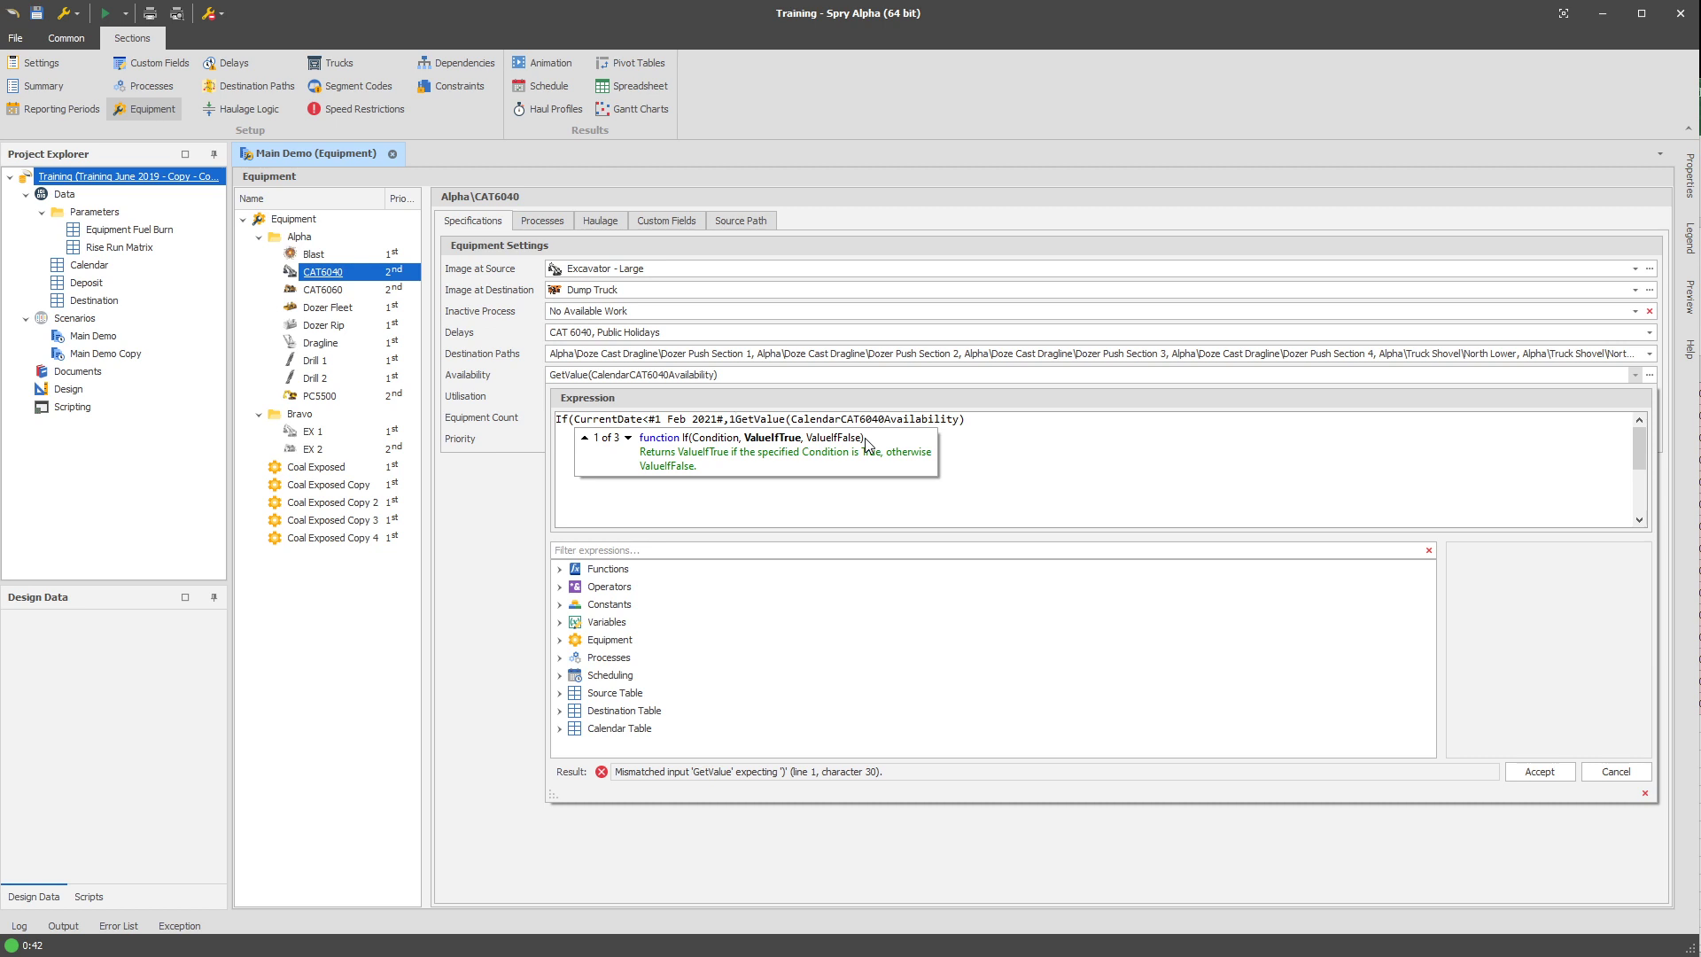
key("End")
type(")")
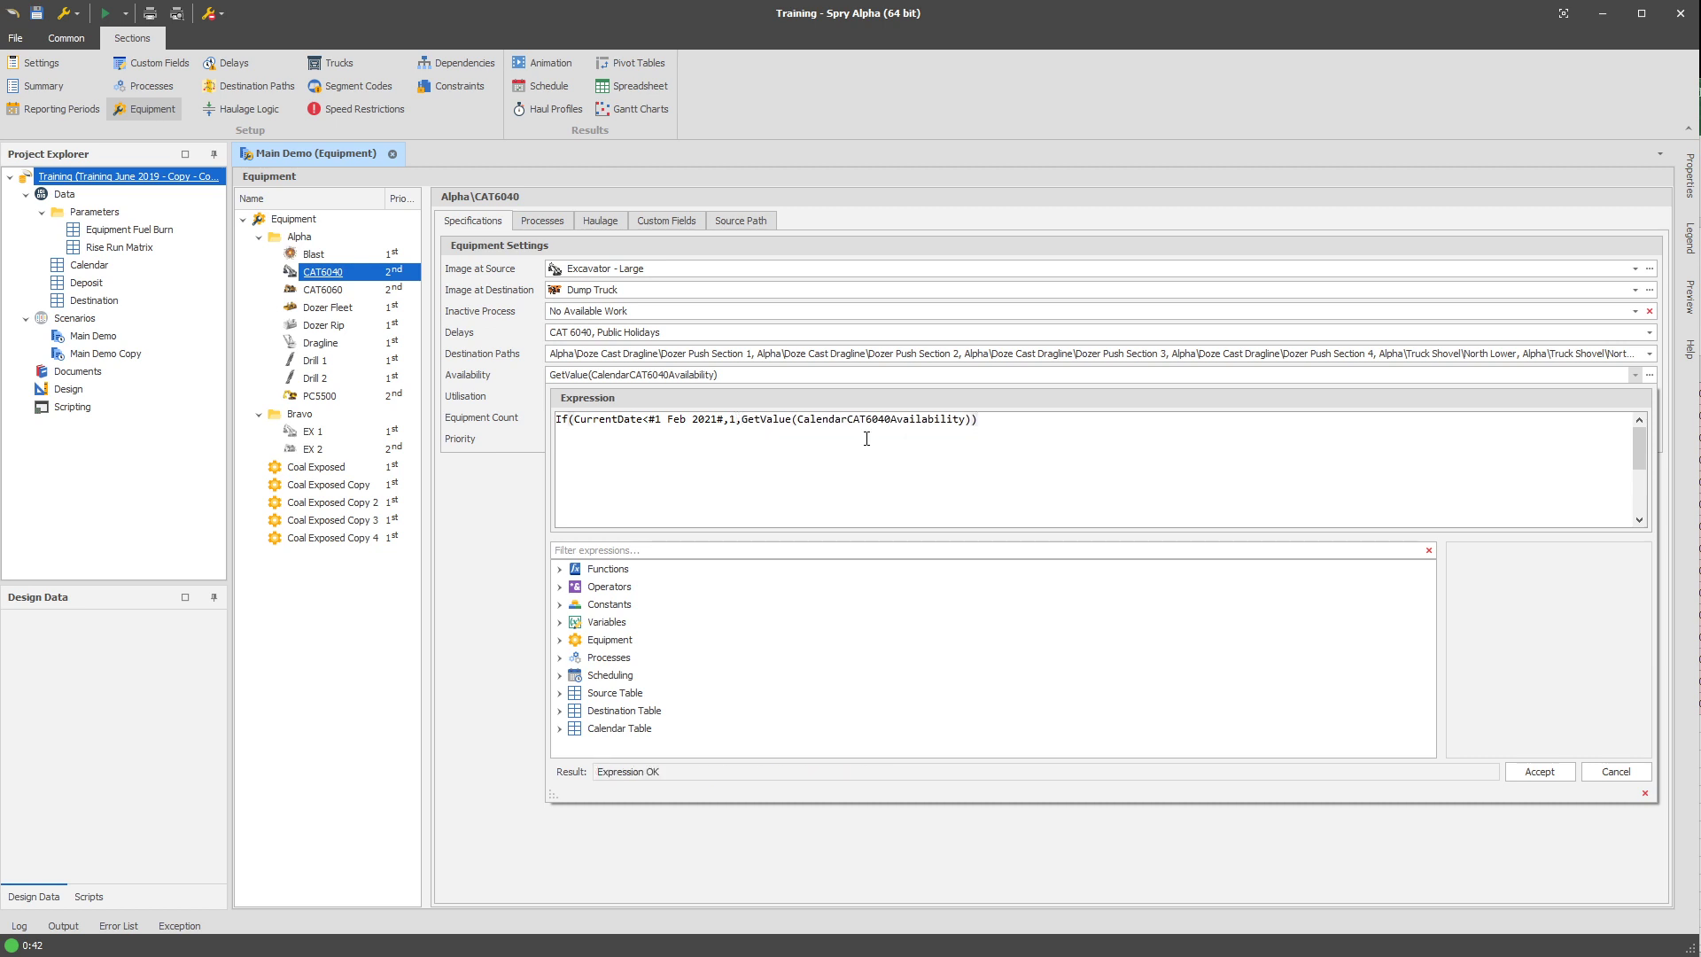
Break the CAT6040 availability expression into separate lines for the condition, true value and false value, and apply it.
left_click(574, 420)
key("Return")
key("Return")
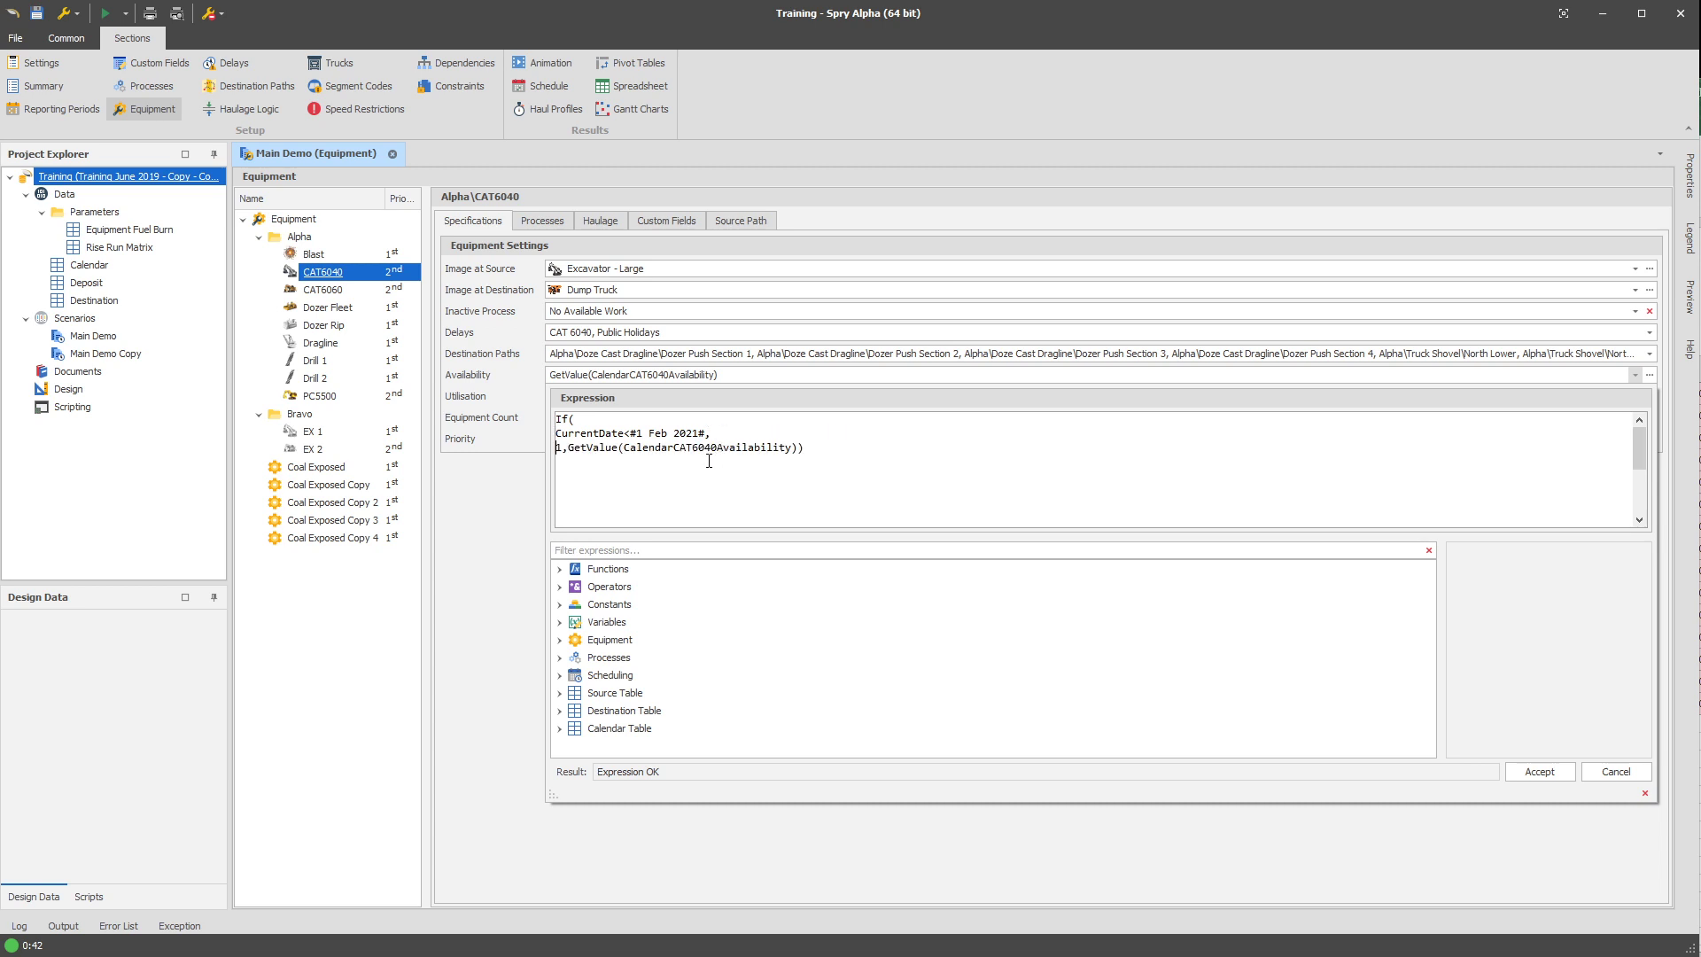
left_click(569, 448)
key("Return")
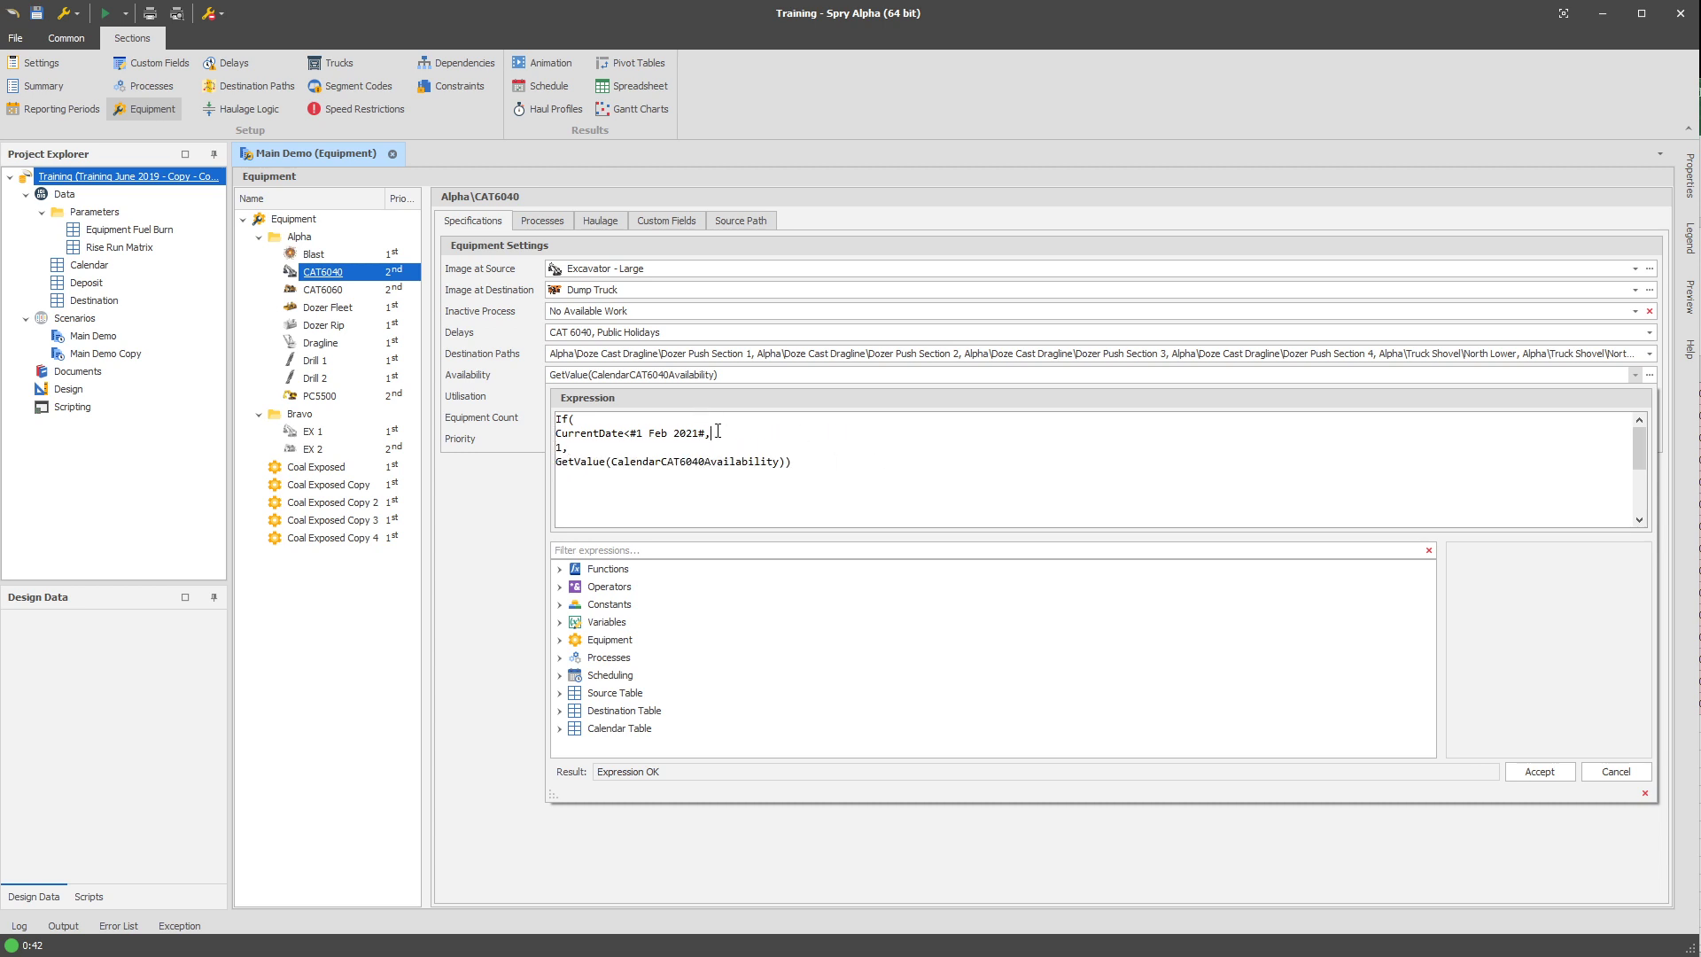
left_click_drag(625, 434, 706, 434)
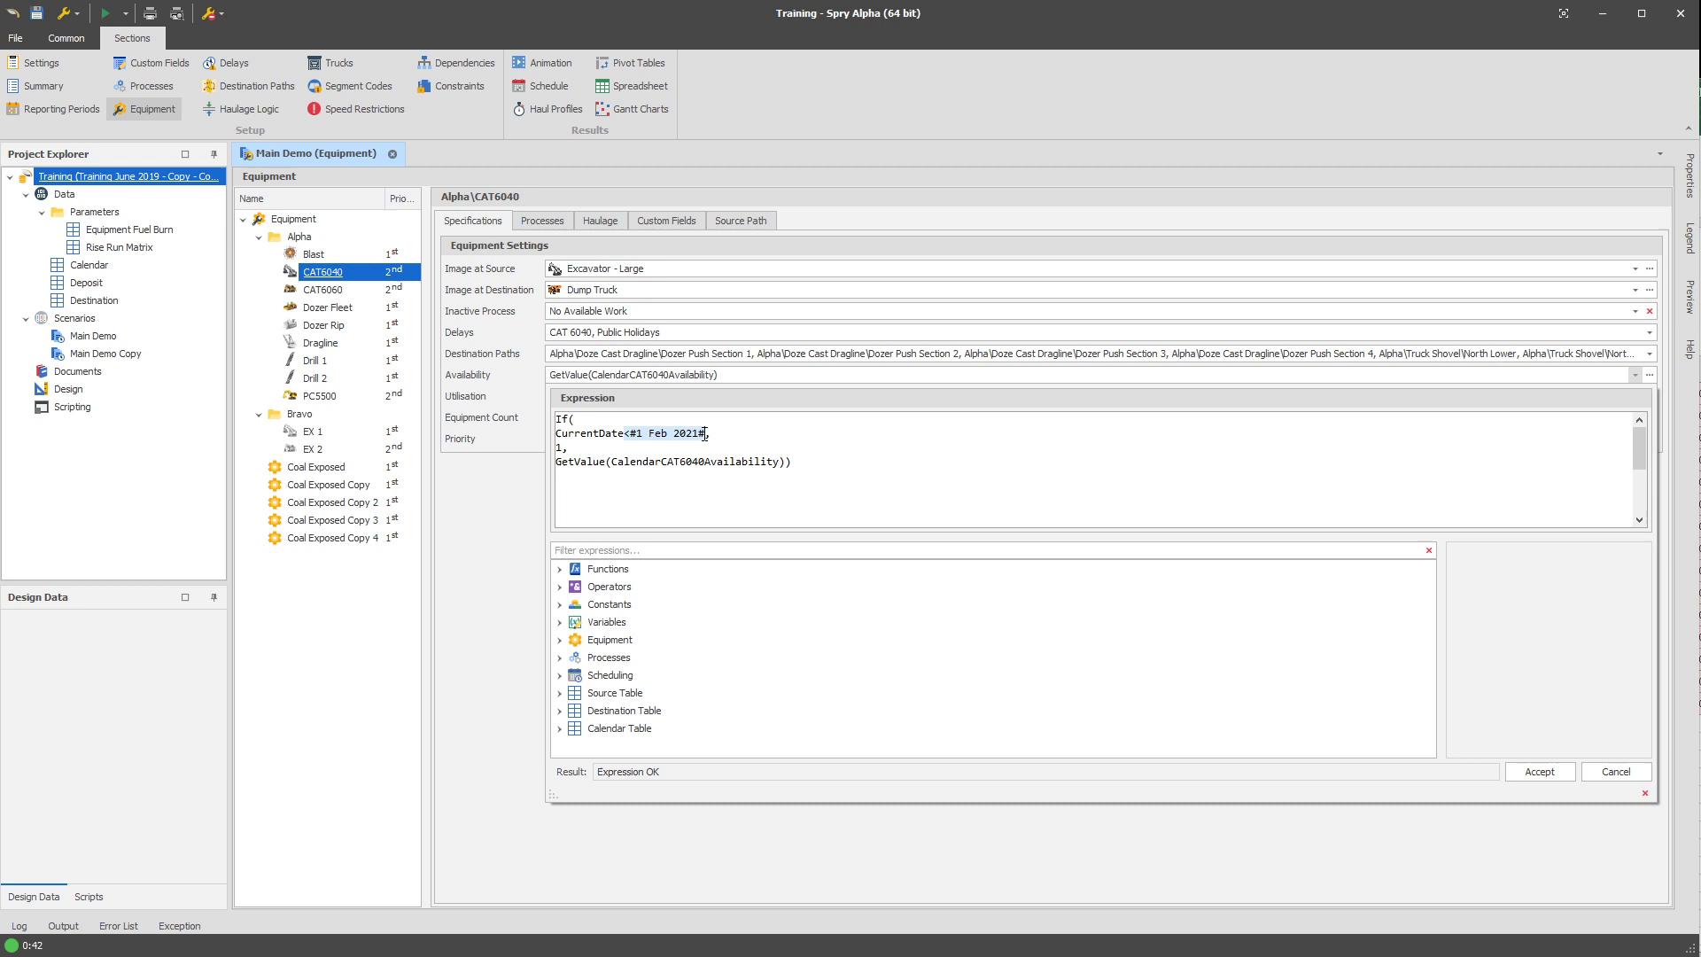
left_click(645, 438)
left_click(578, 446)
left_click_drag(567, 462, 786, 462)
left_click(783, 470)
left_click(510, 523)
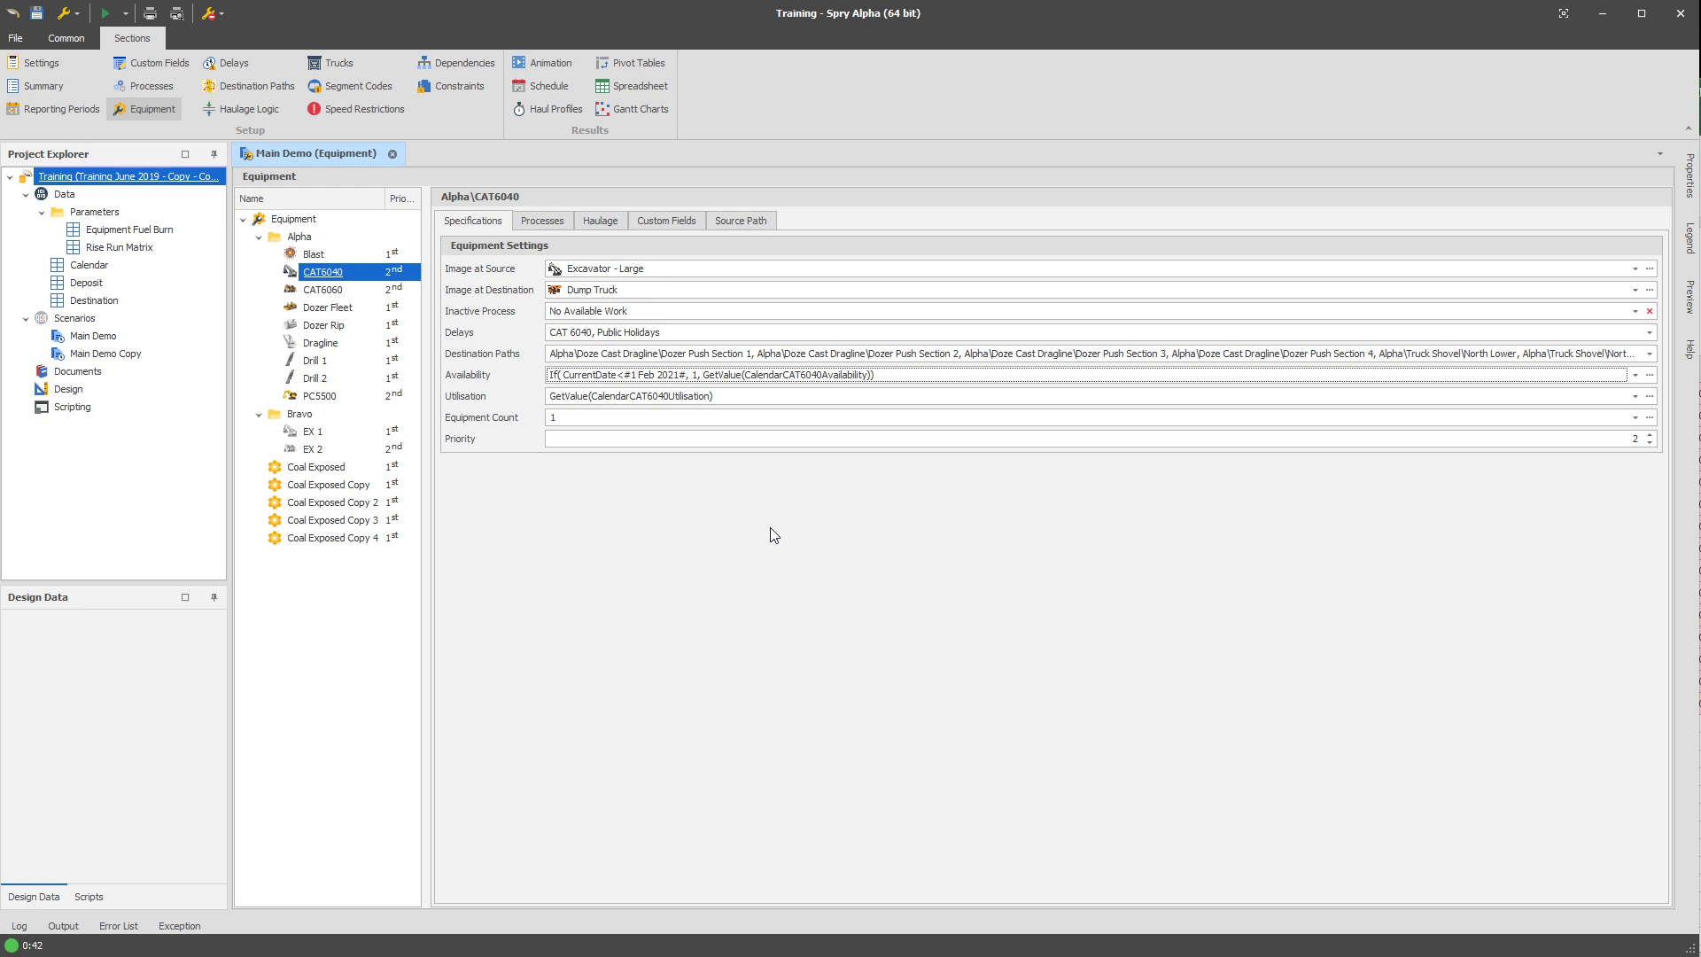
Check the CAT6040 equipment's source path and return to its specifications.
left_click(752, 217)
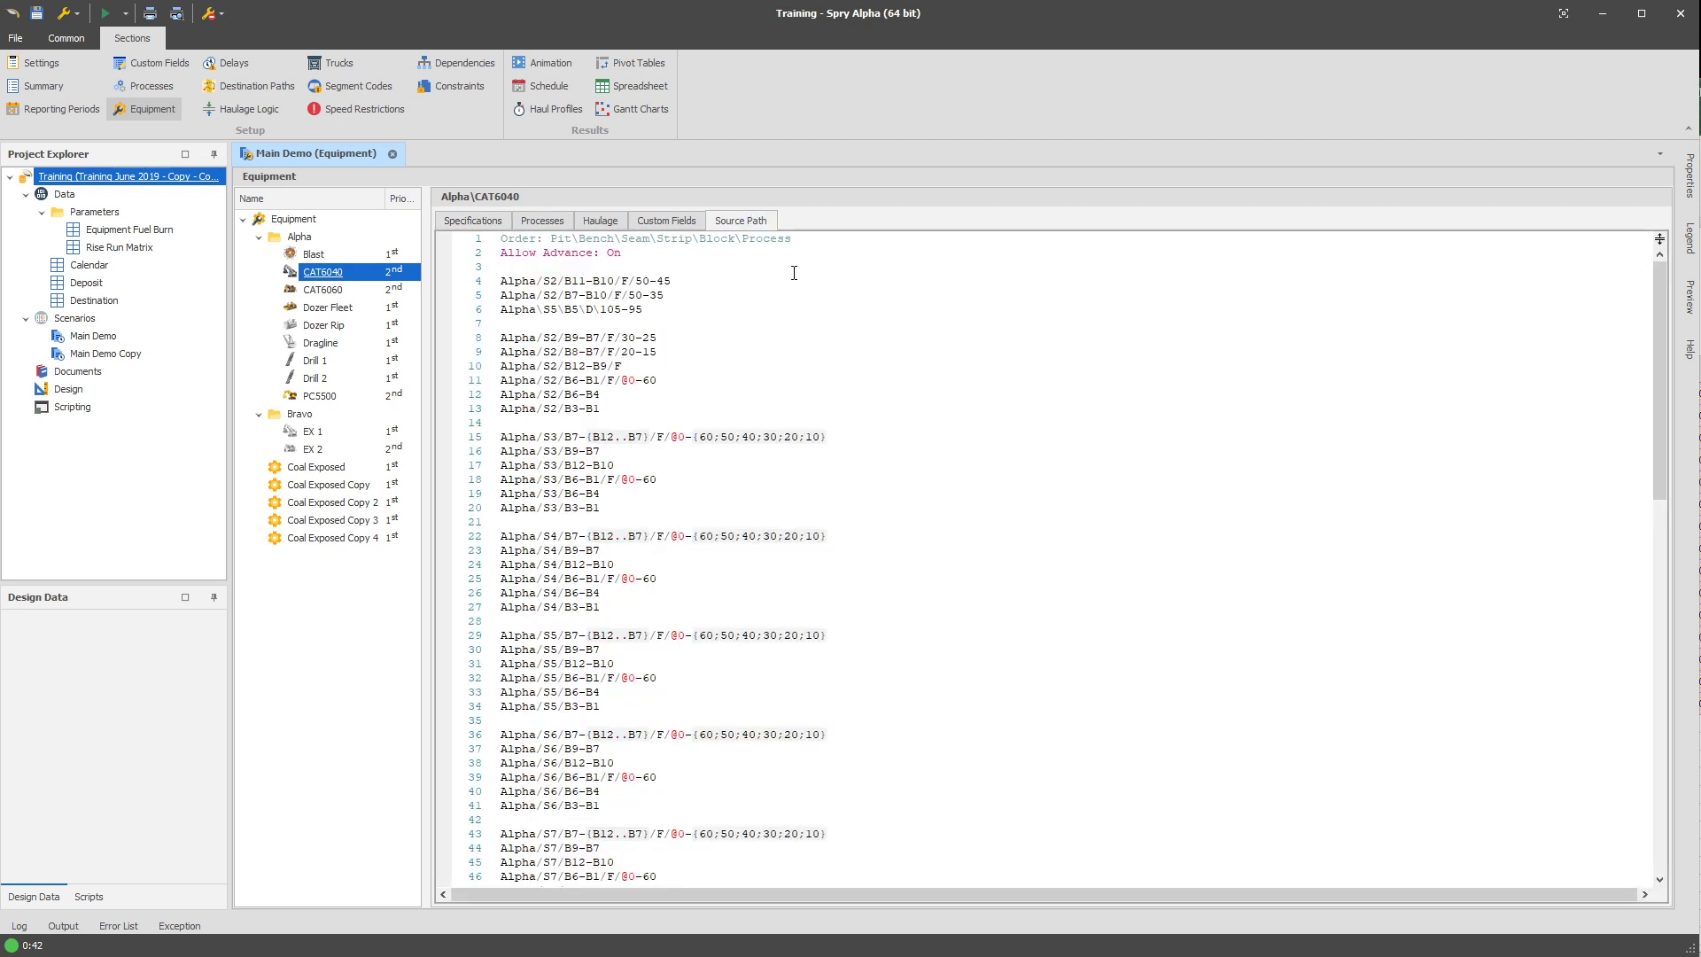
left_click(460, 223)
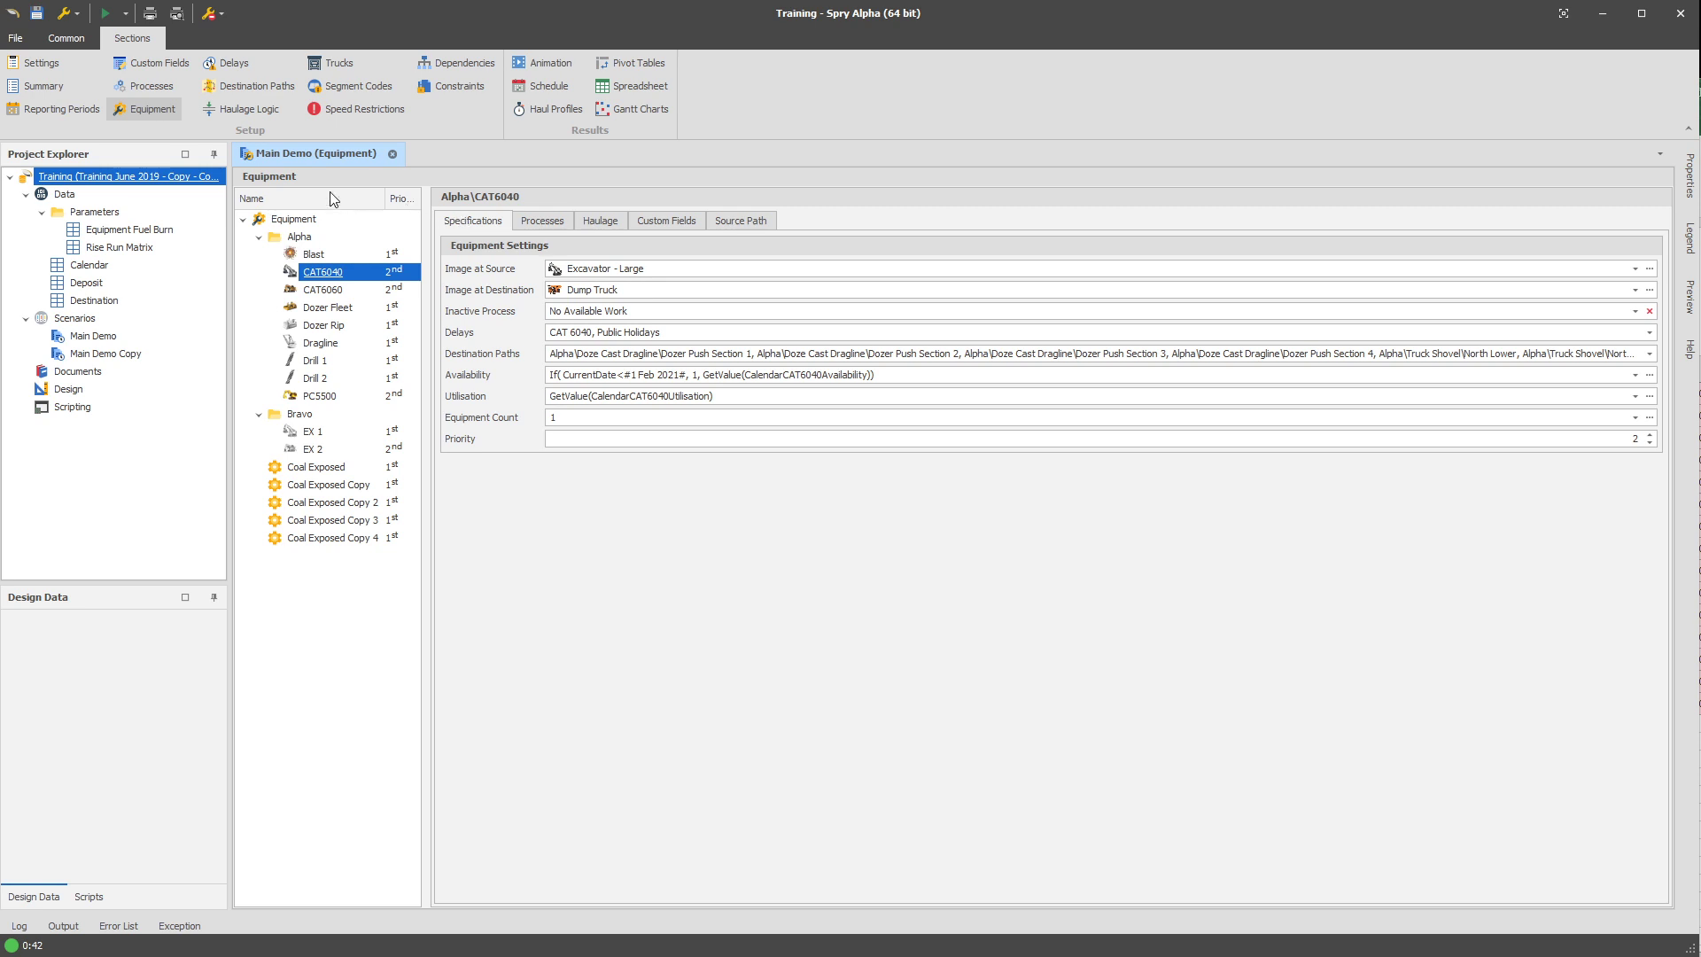
left_click(137, 70)
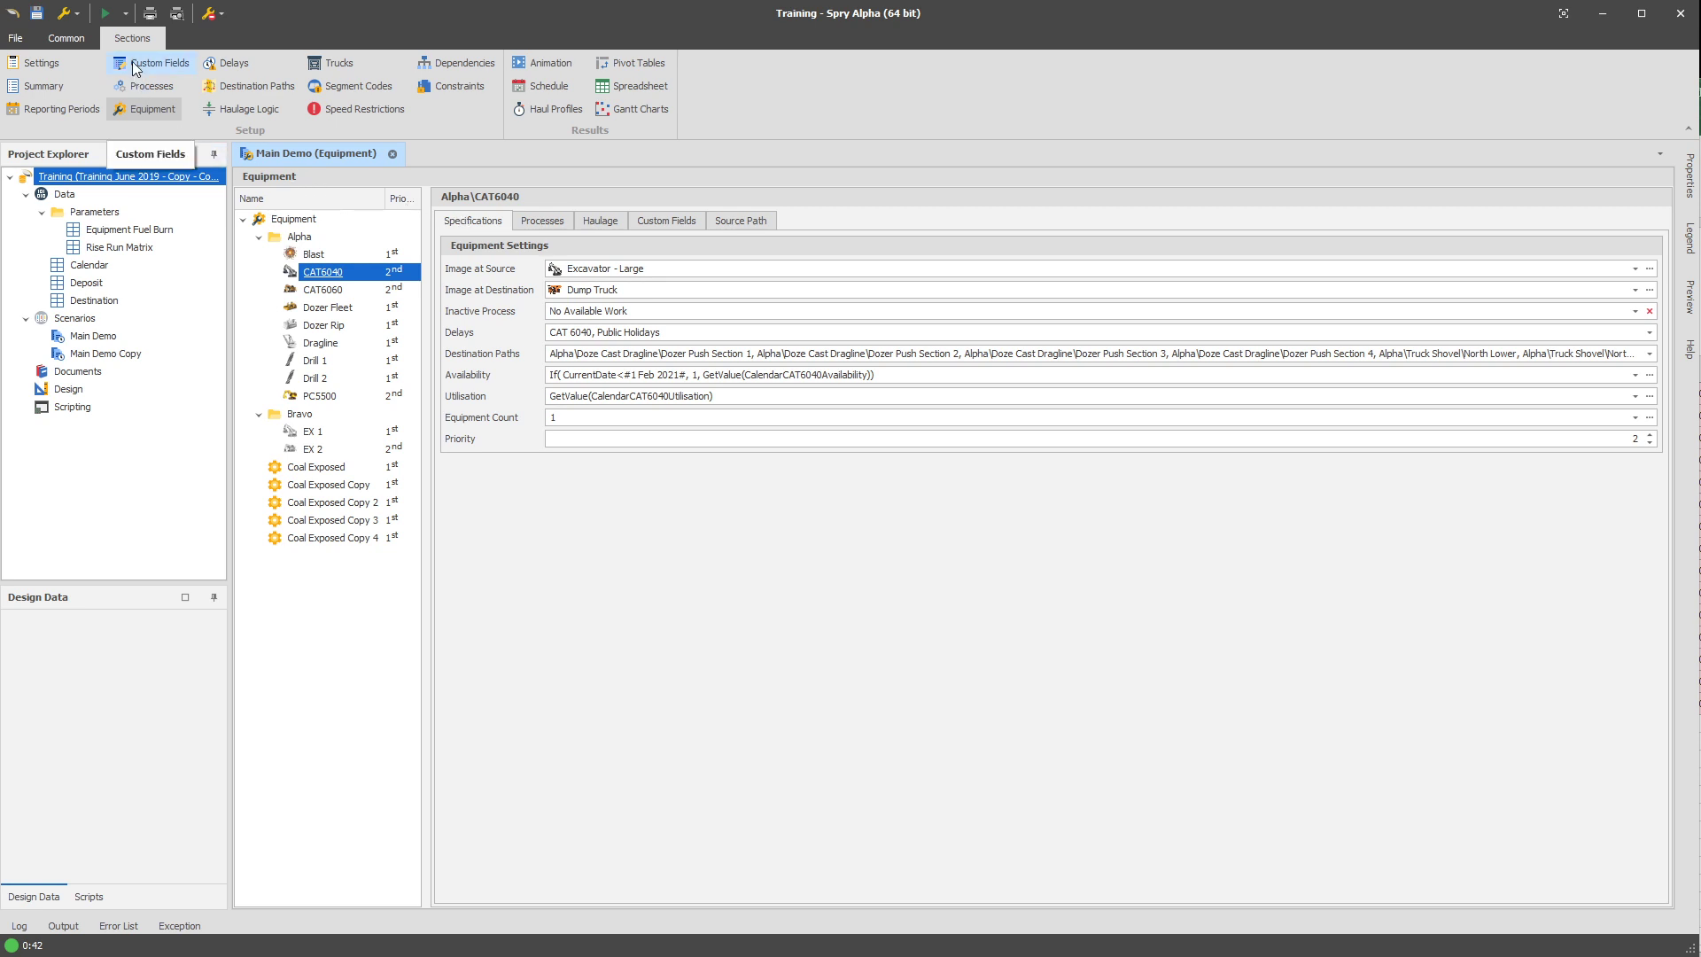
left_click(92, 110)
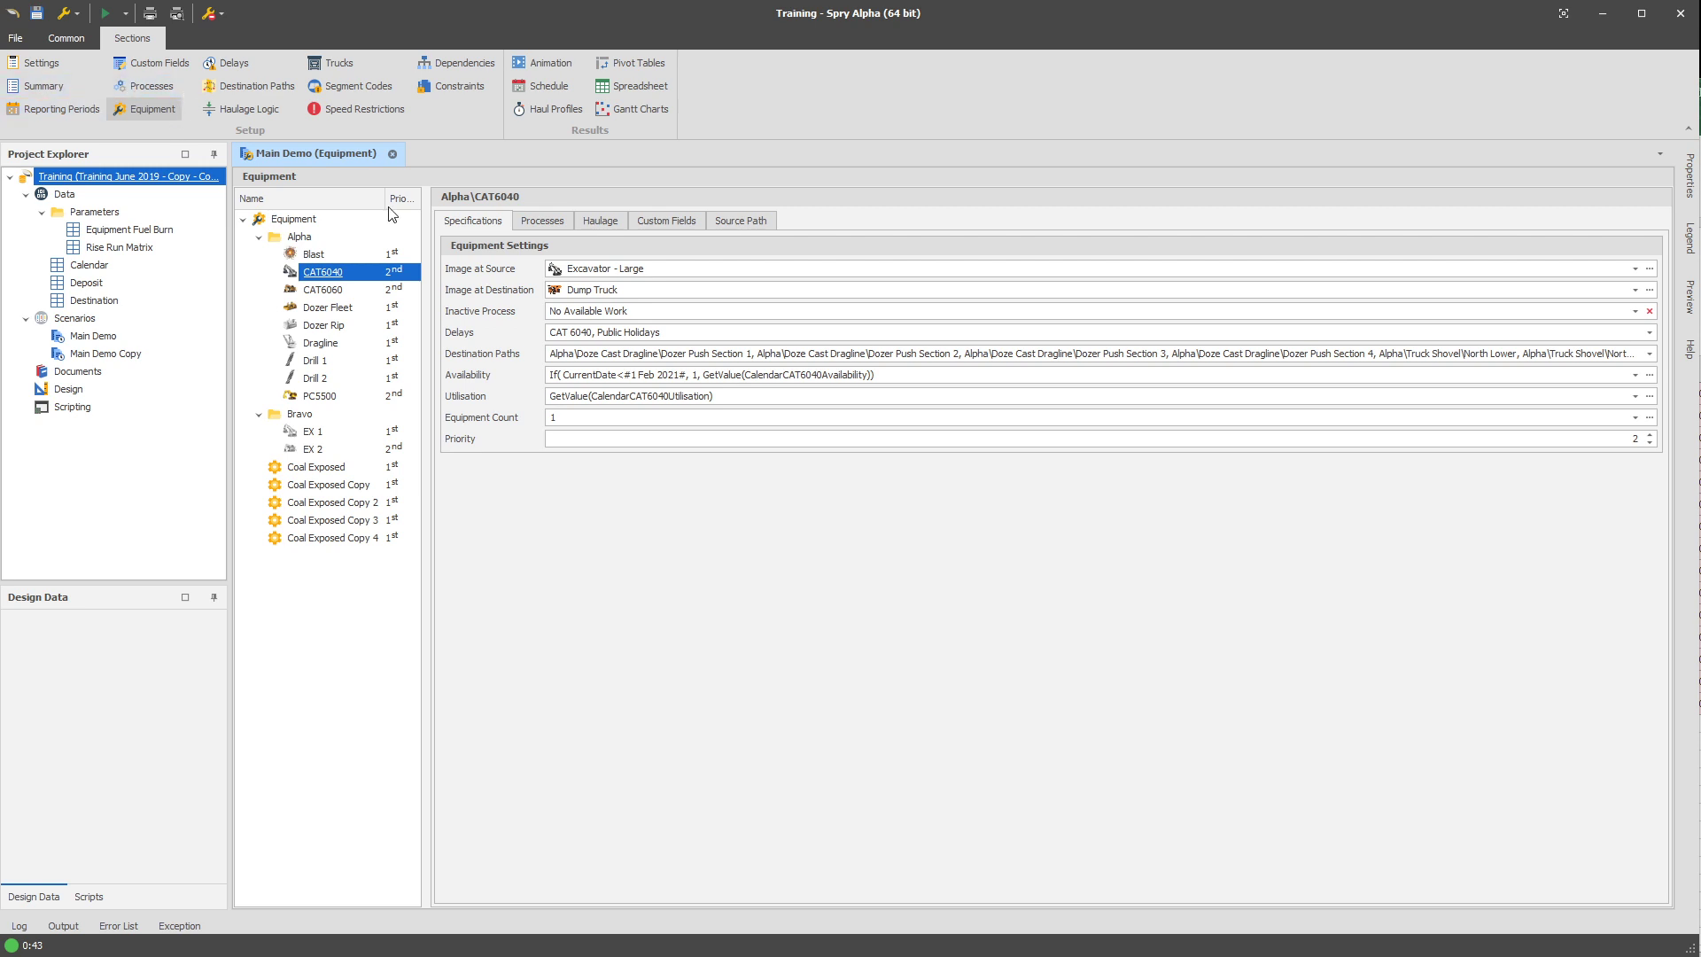
Review the Blast equipment's source path from the first dated line to the closing Allow Advance line.
left_click(312, 254)
left_click(741, 221)
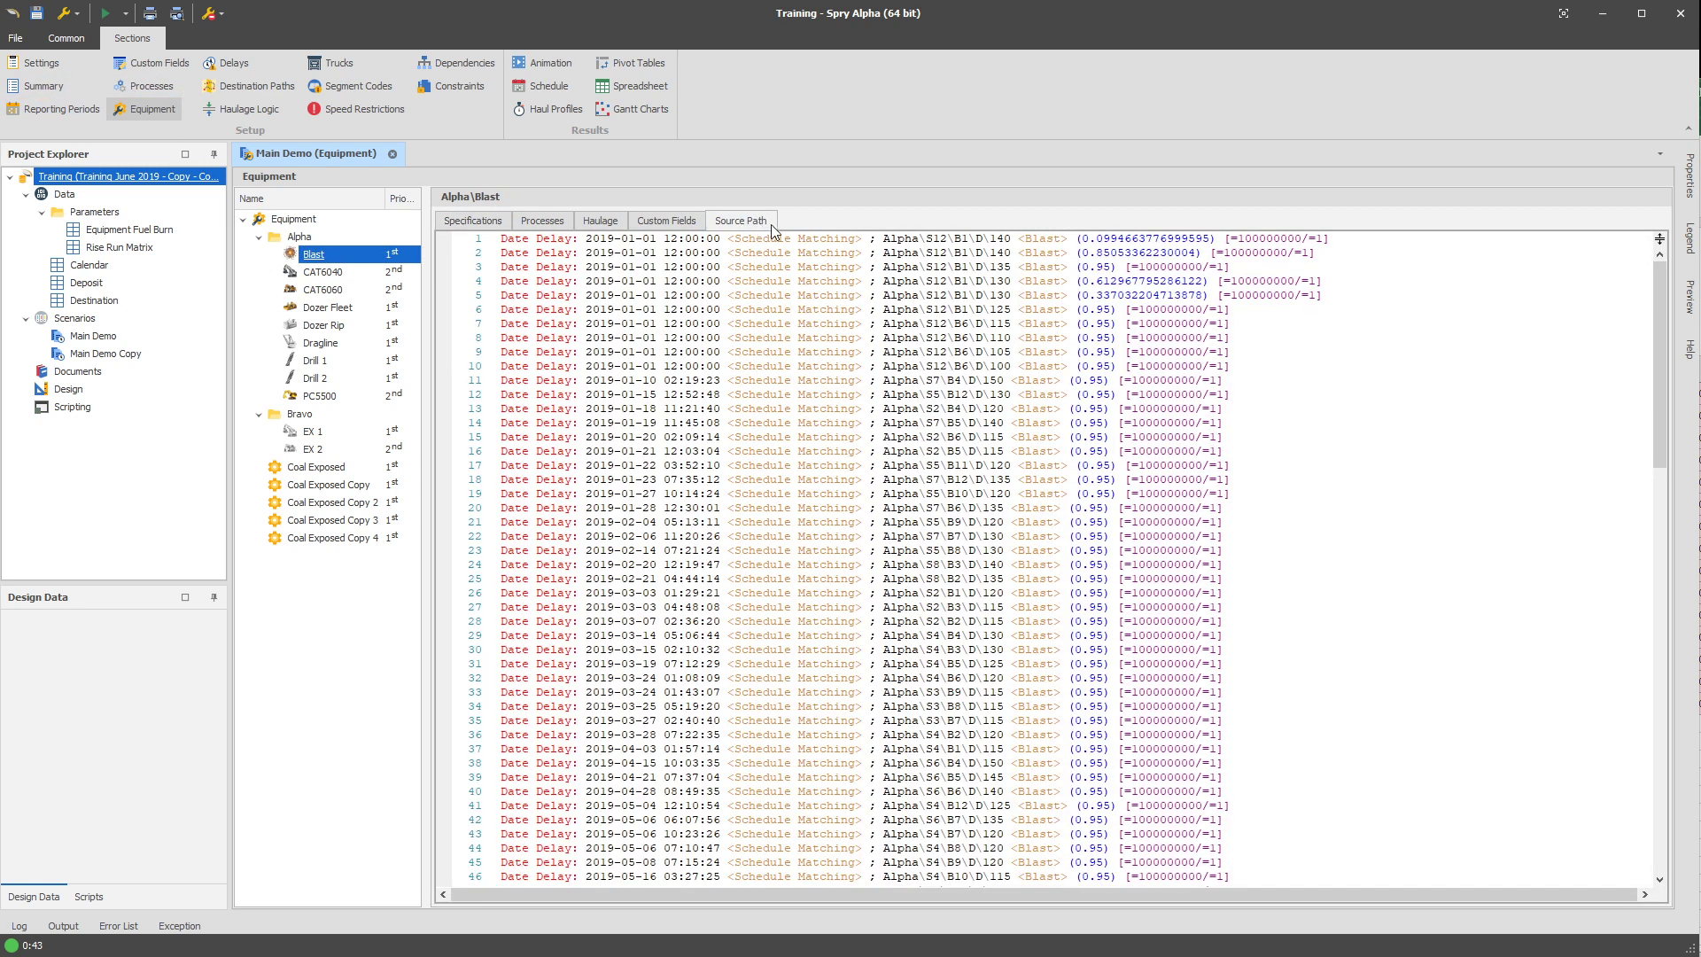
scroll(1320, 527, "down", 20)
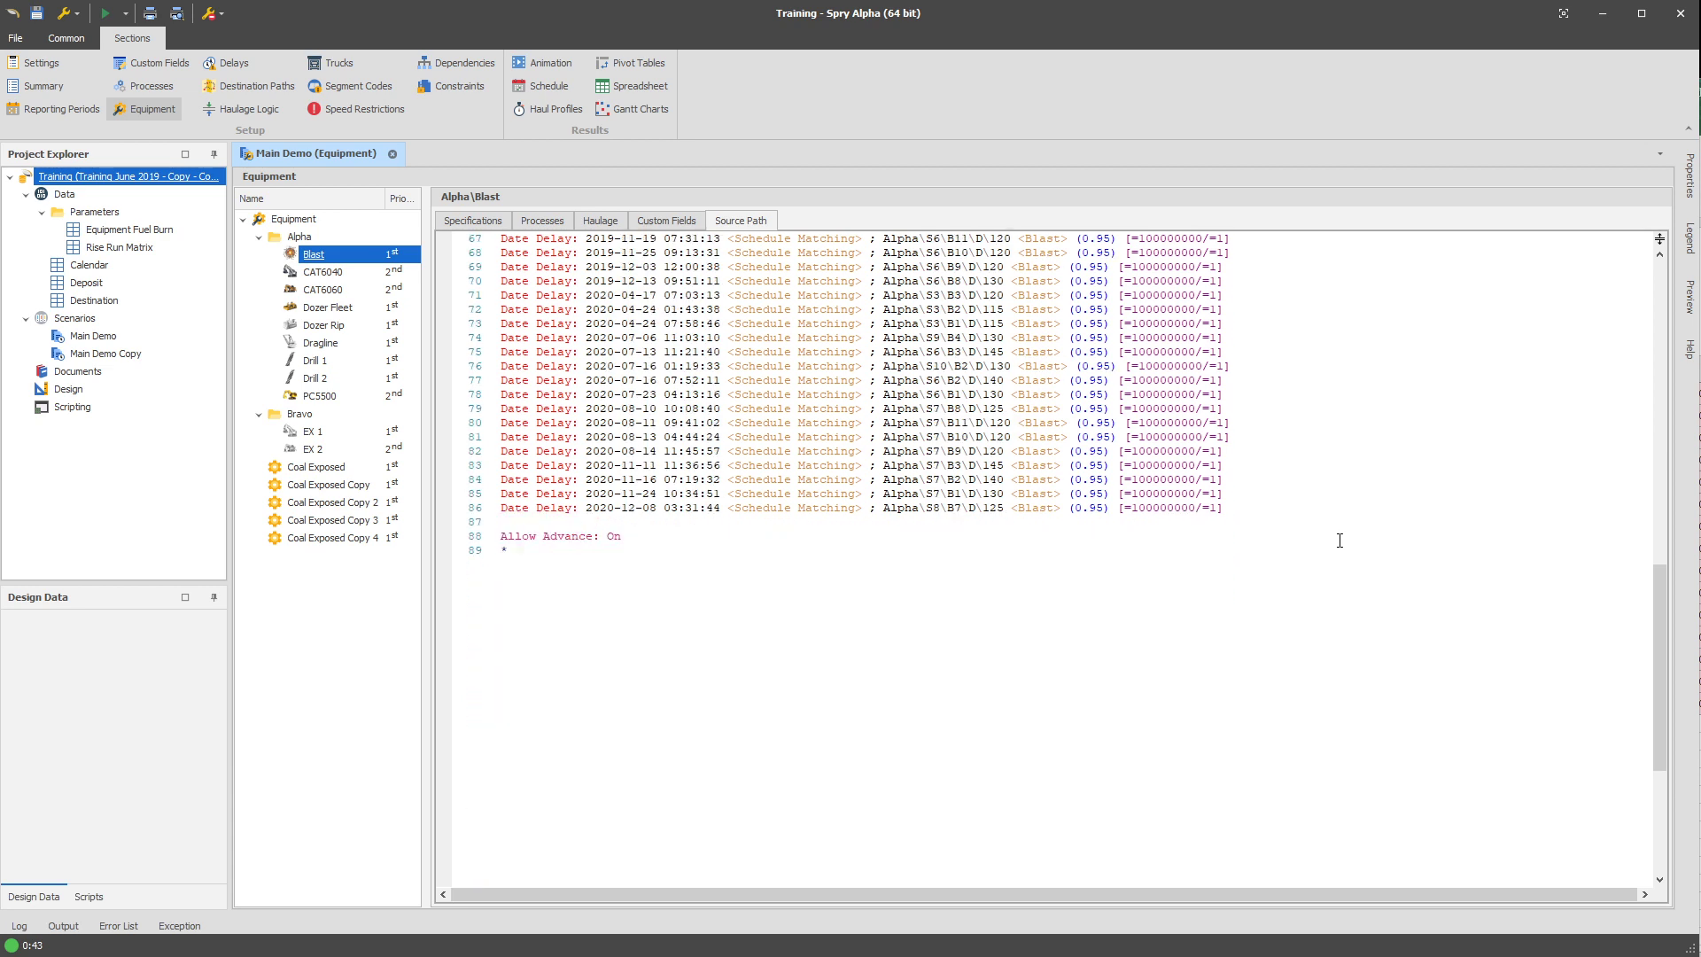
left_click_drag(1662, 626, 1637, 246)
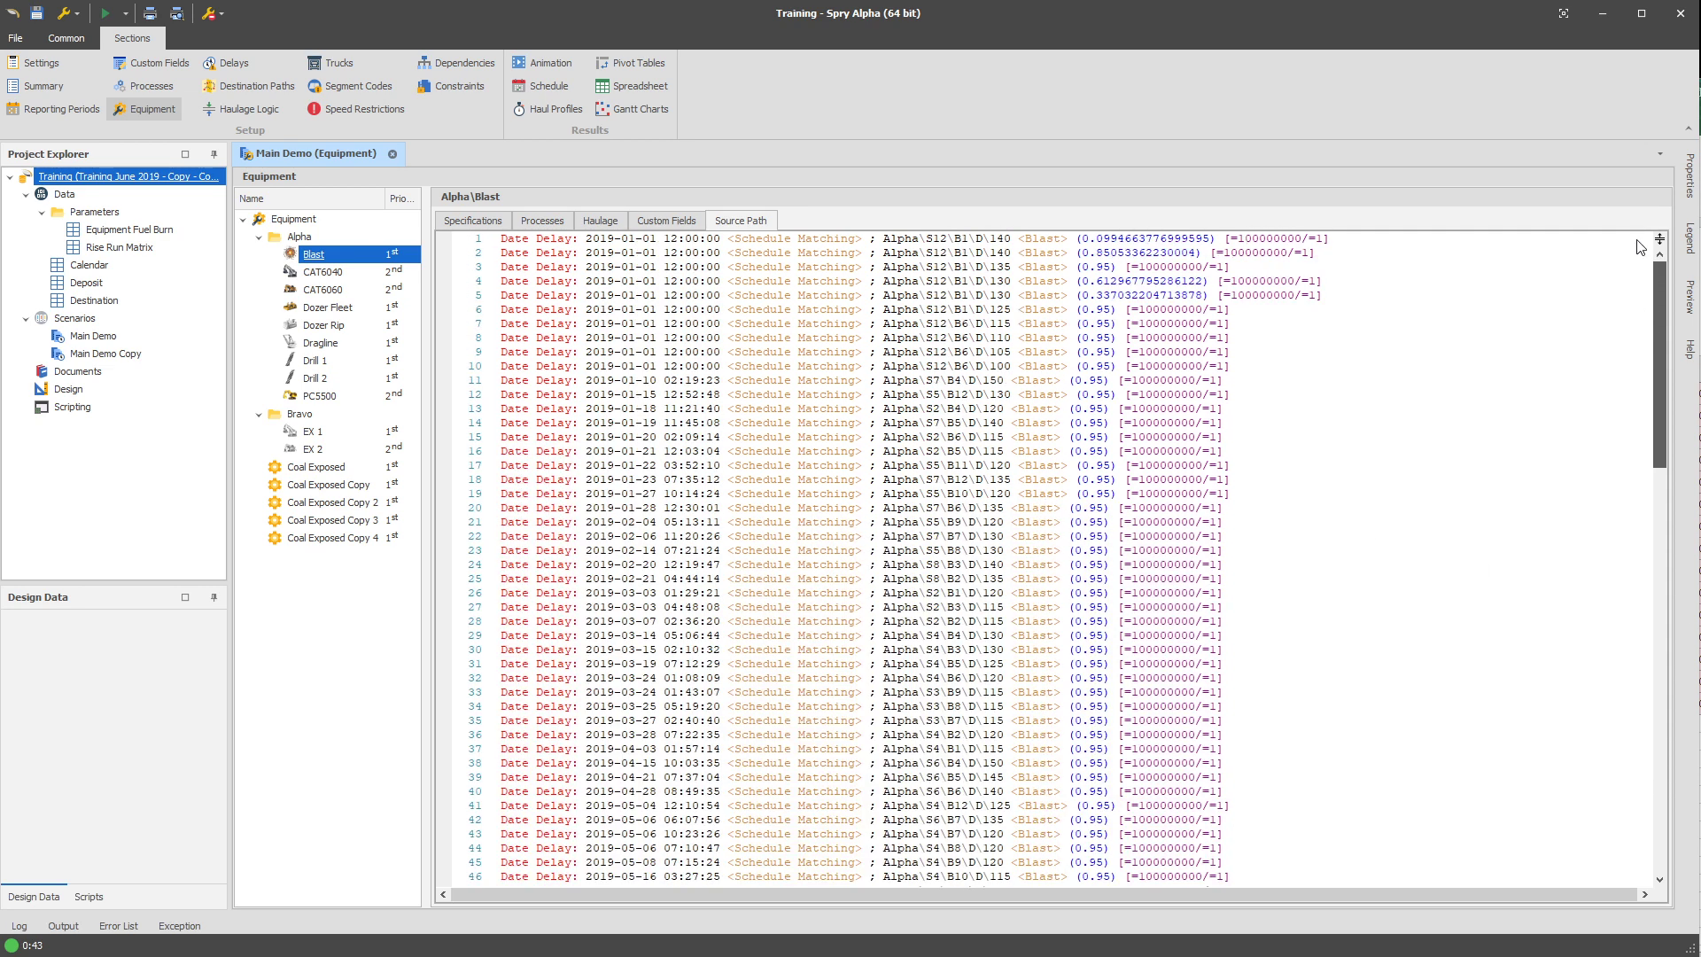
left_click(1354, 241)
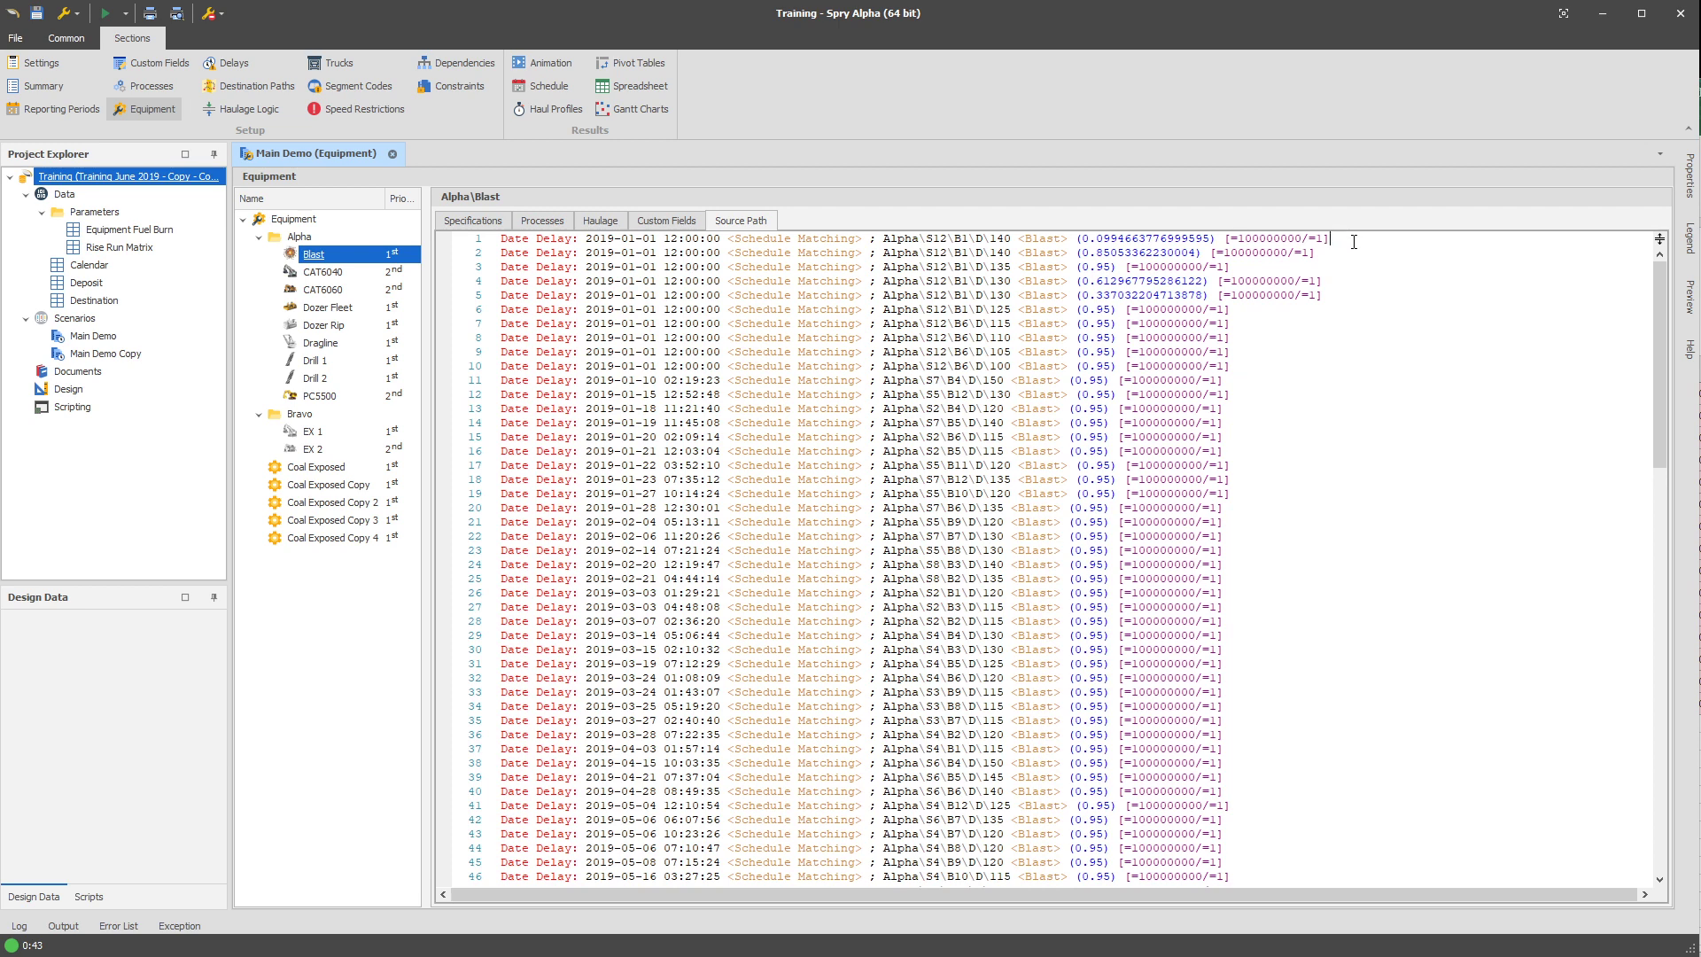
key("Home")
key("Return")
key("Return")
type("#region")
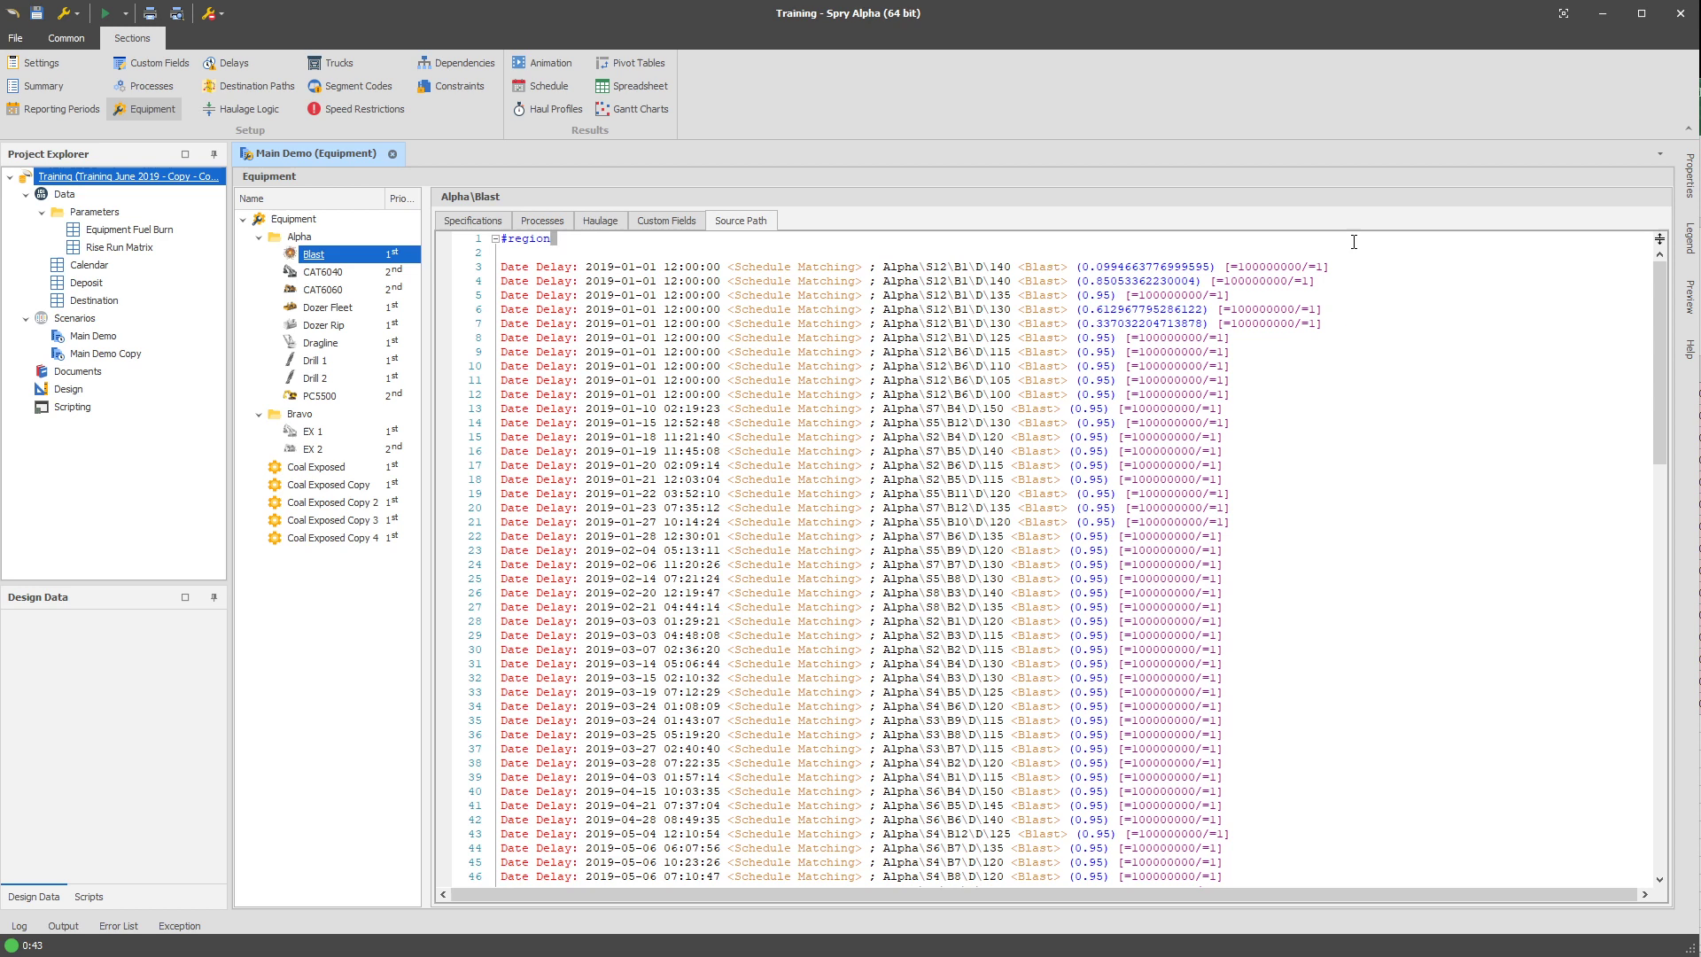
key("shift+Home")
key("BackSpace")
key("Delete")
key("Delete")
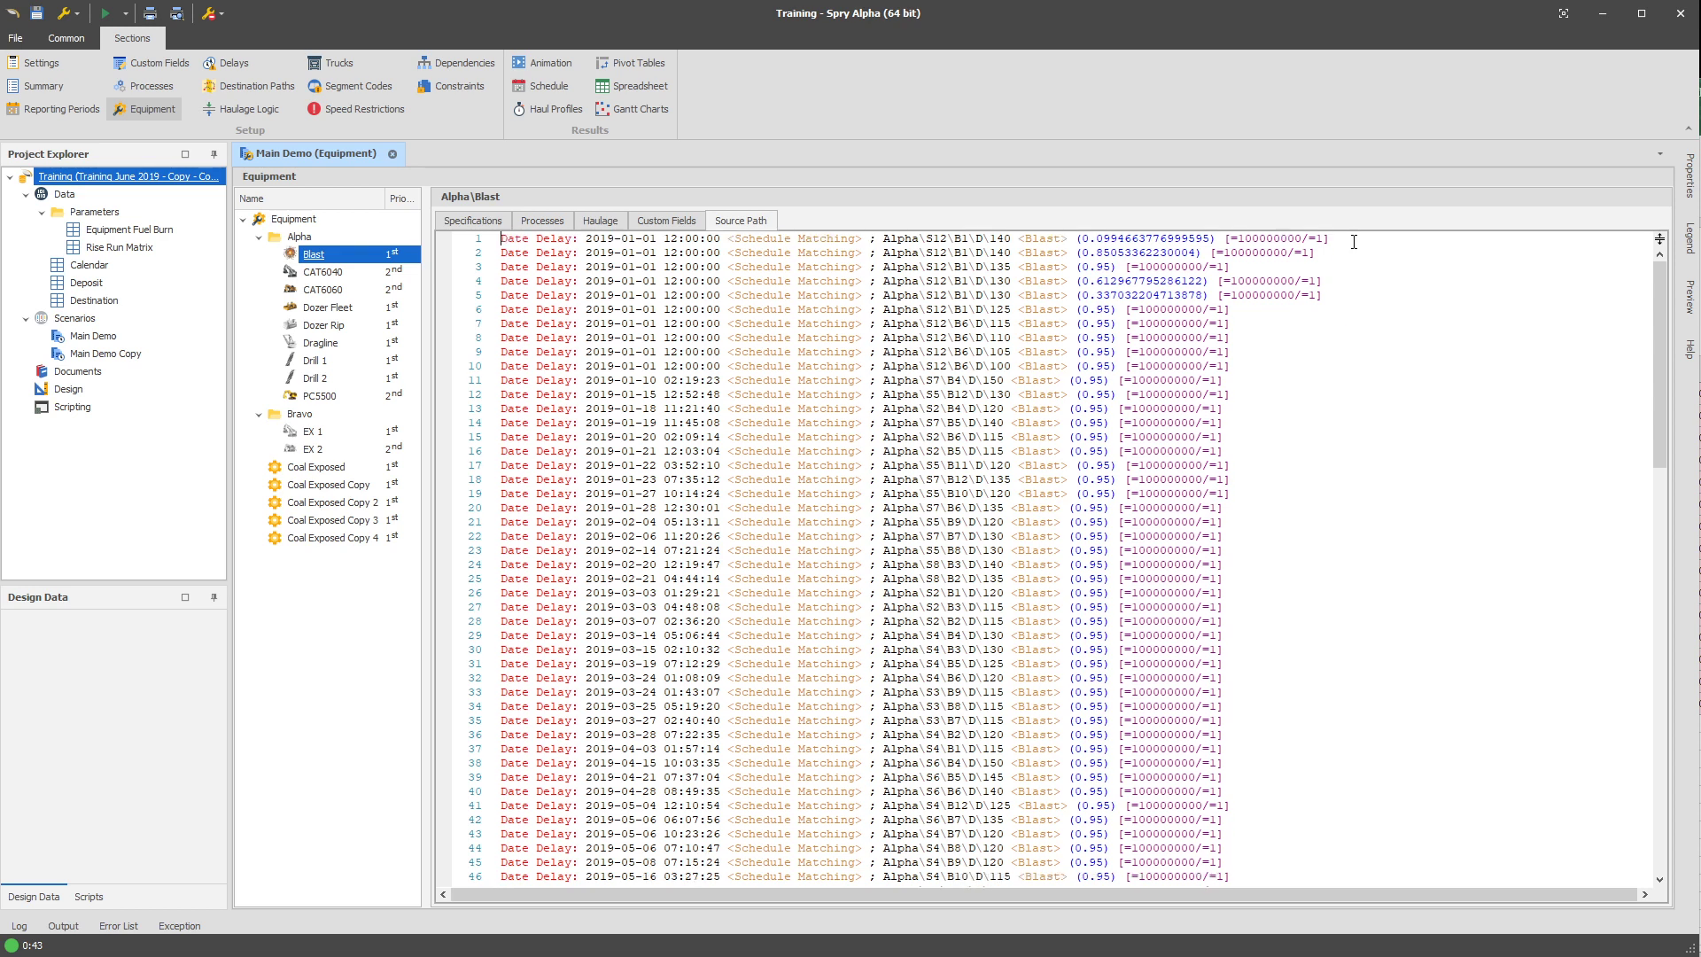
Surround all the hard-coded Date Delay lines in the Blast source path with a #region block.
scroll(1382, 460, "down", 20)
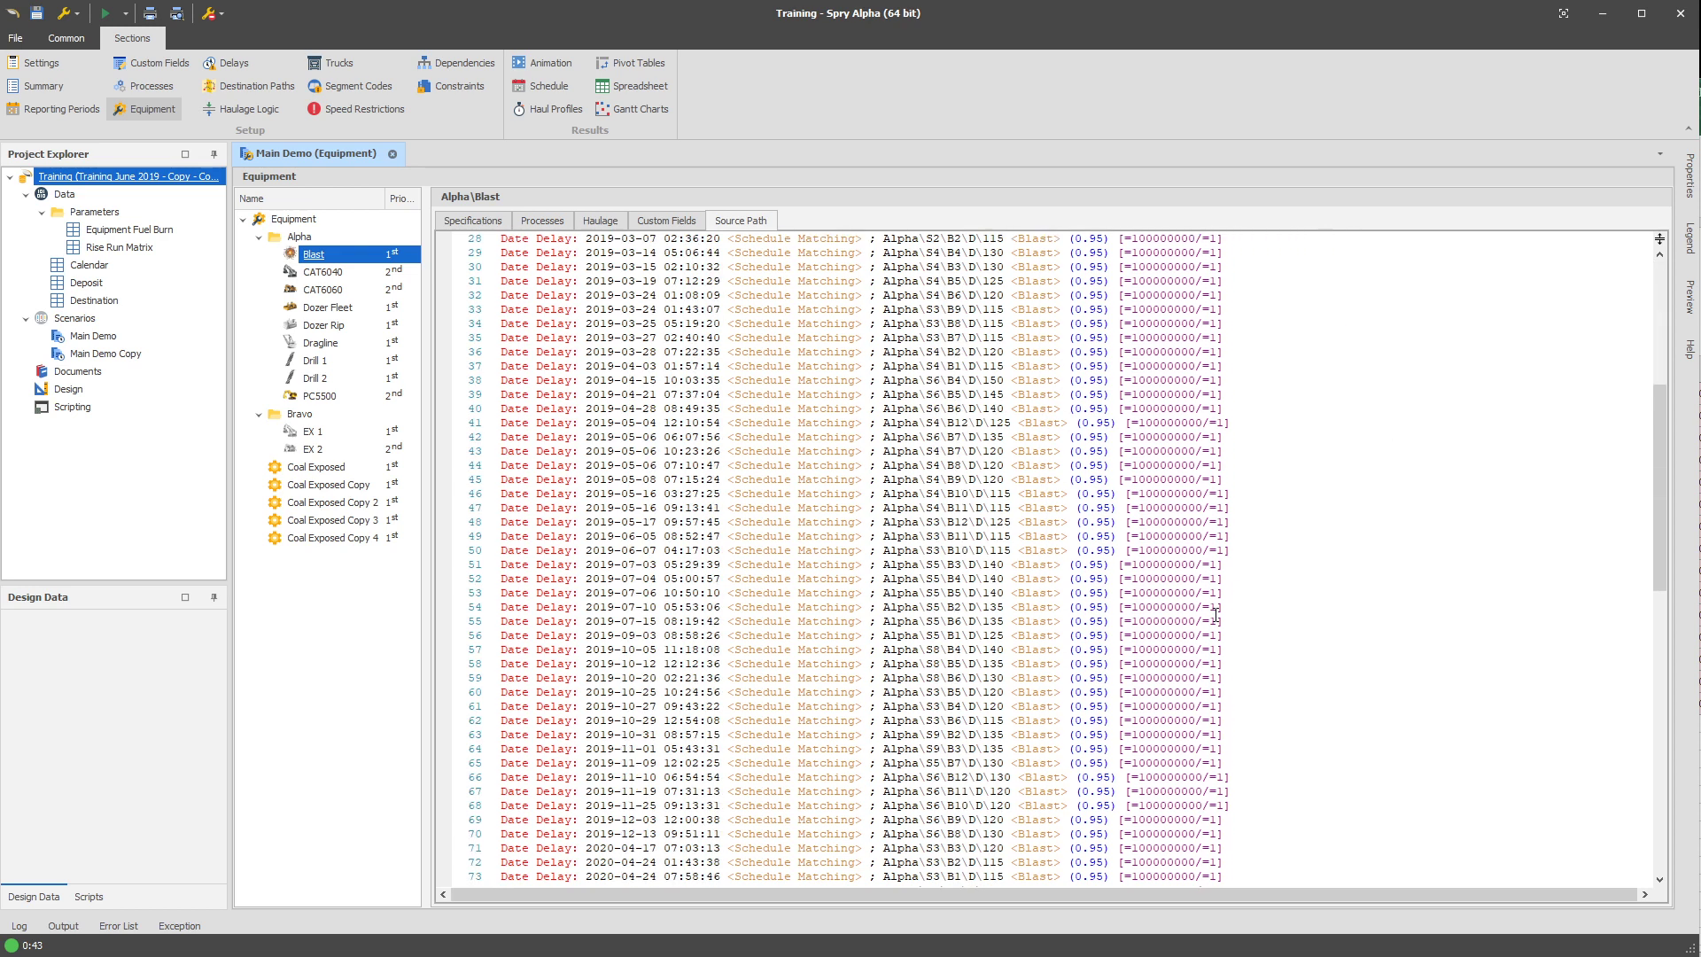
left_click(1264, 592, "shift")
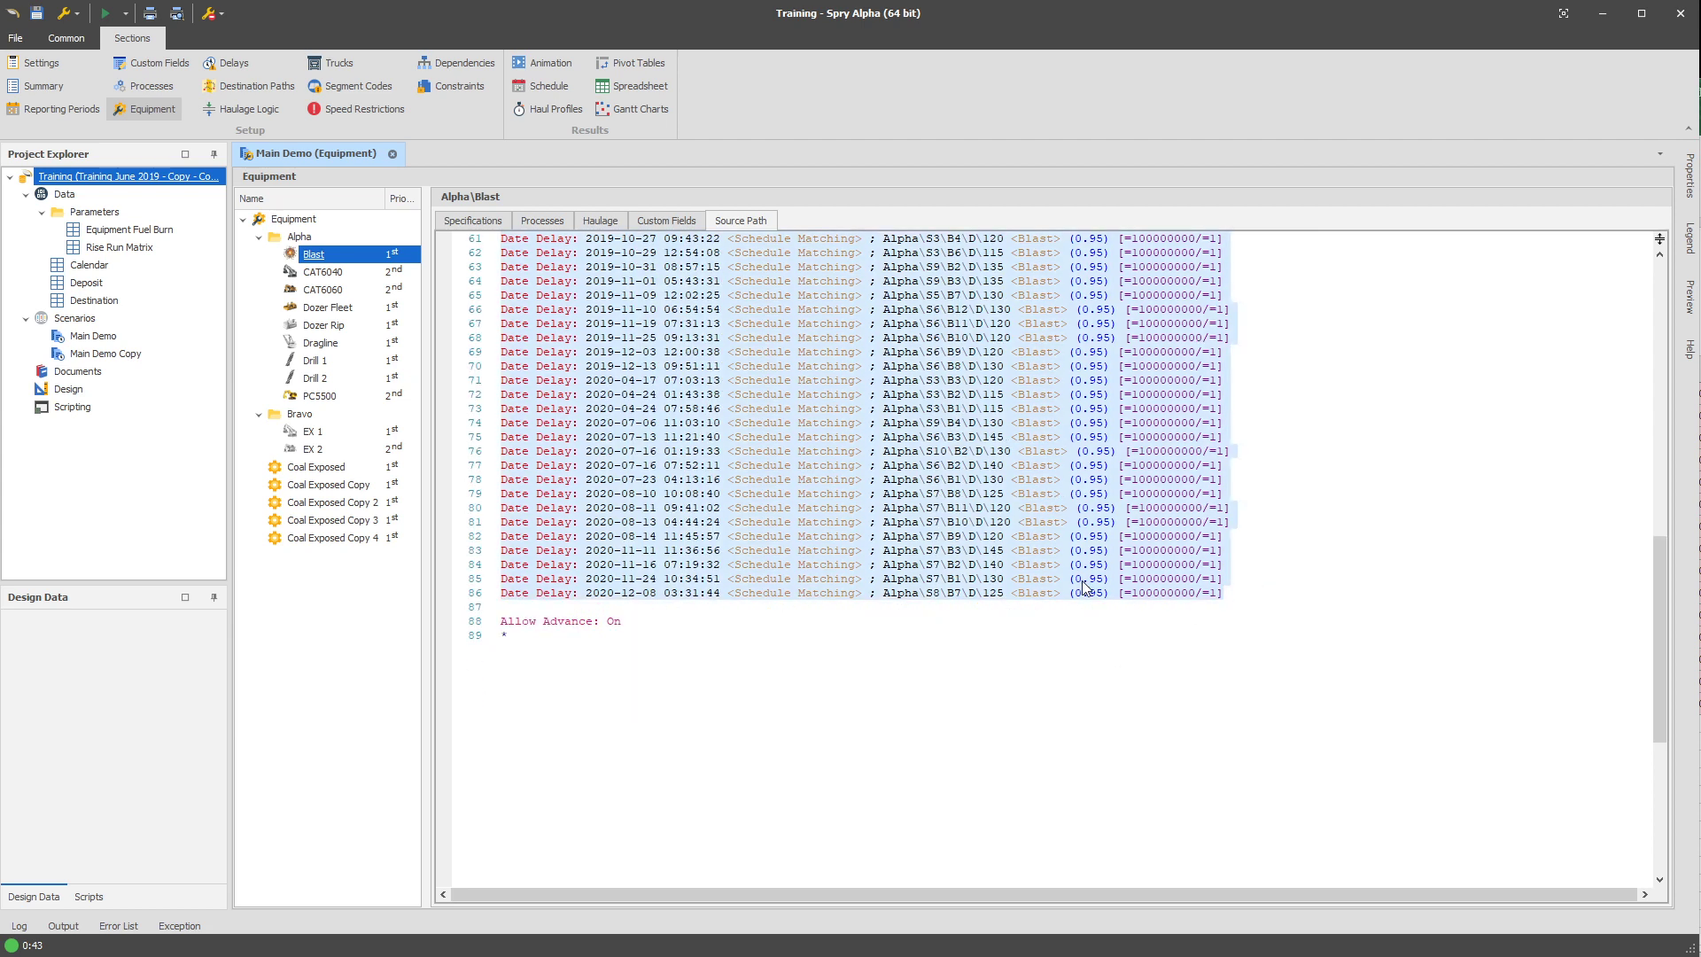
scroll(1337, 588, "up", 20)
right_click(1032, 425)
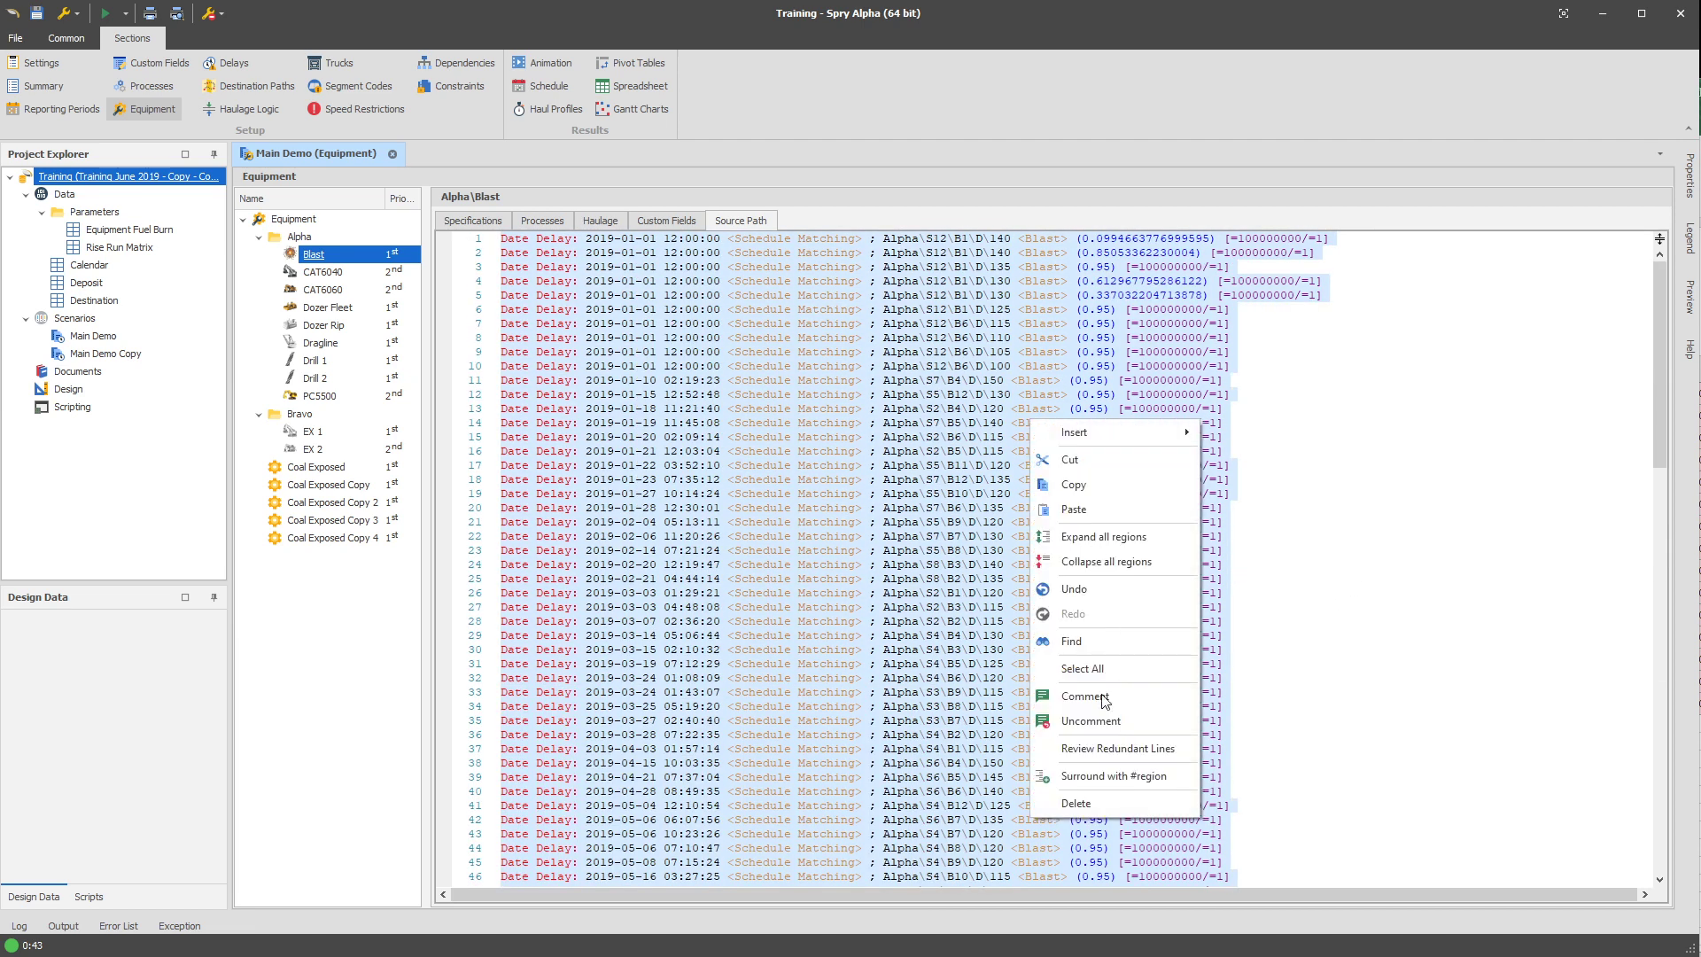
left_click(1118, 776)
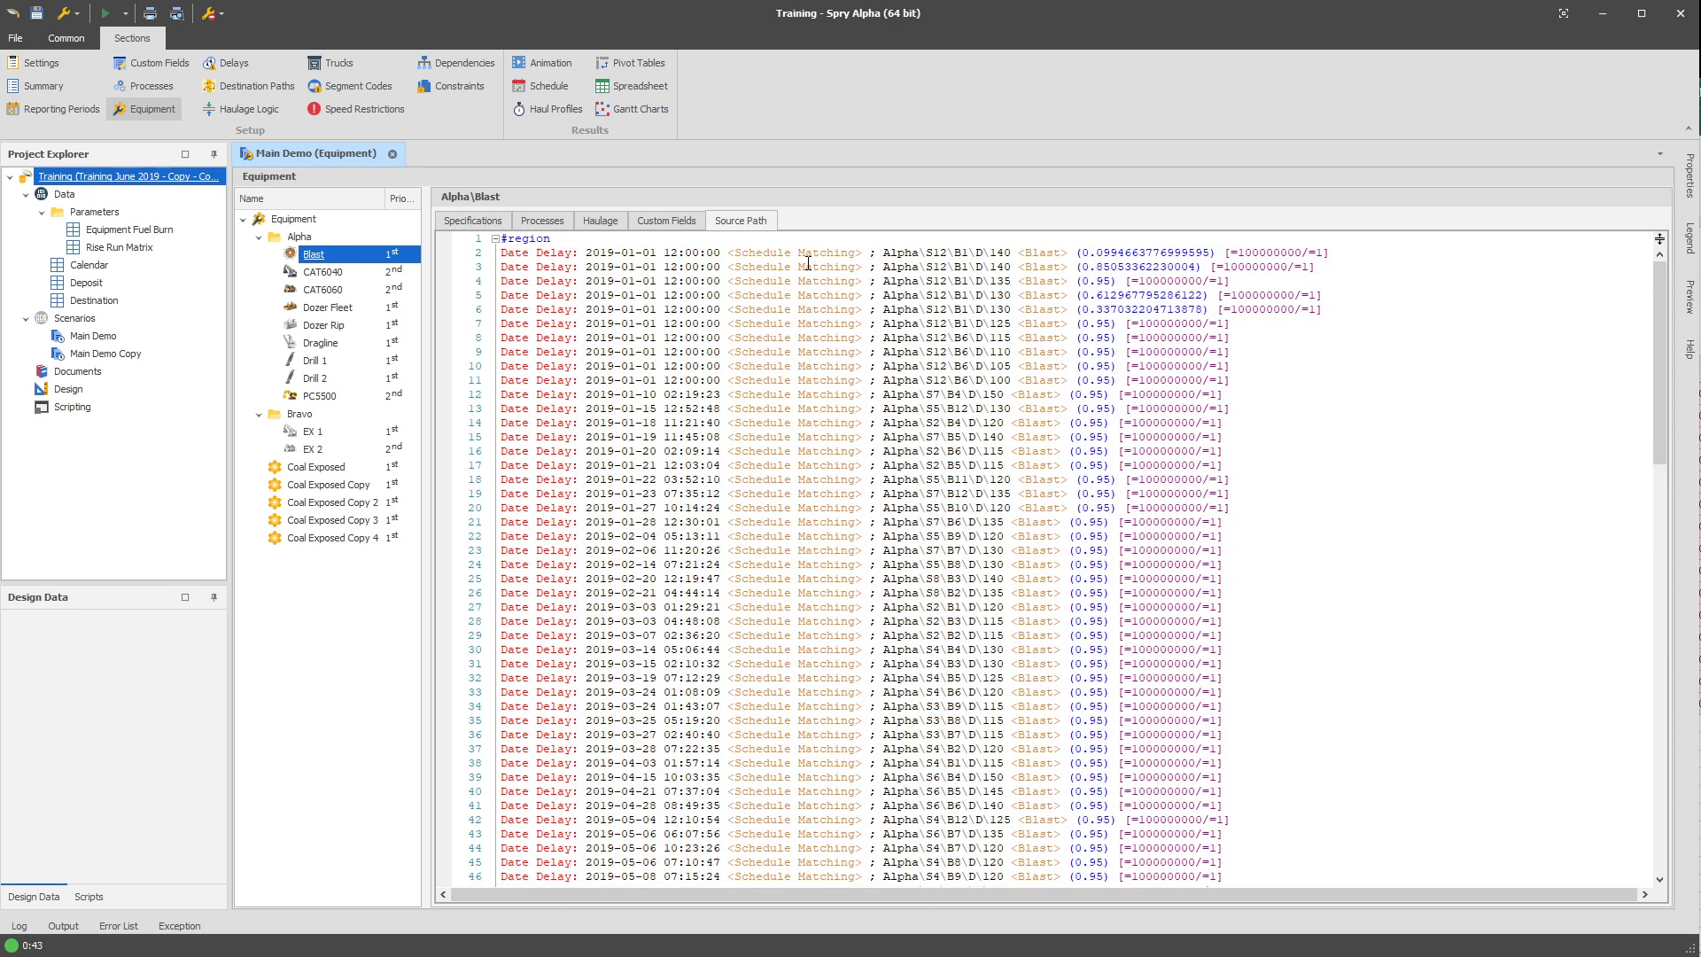
Title the new region "Hard Coded Path from Custom Field" and collapse it.
type("Hard Coded F")
type("ath from Custom Field")
left_click(495, 238)
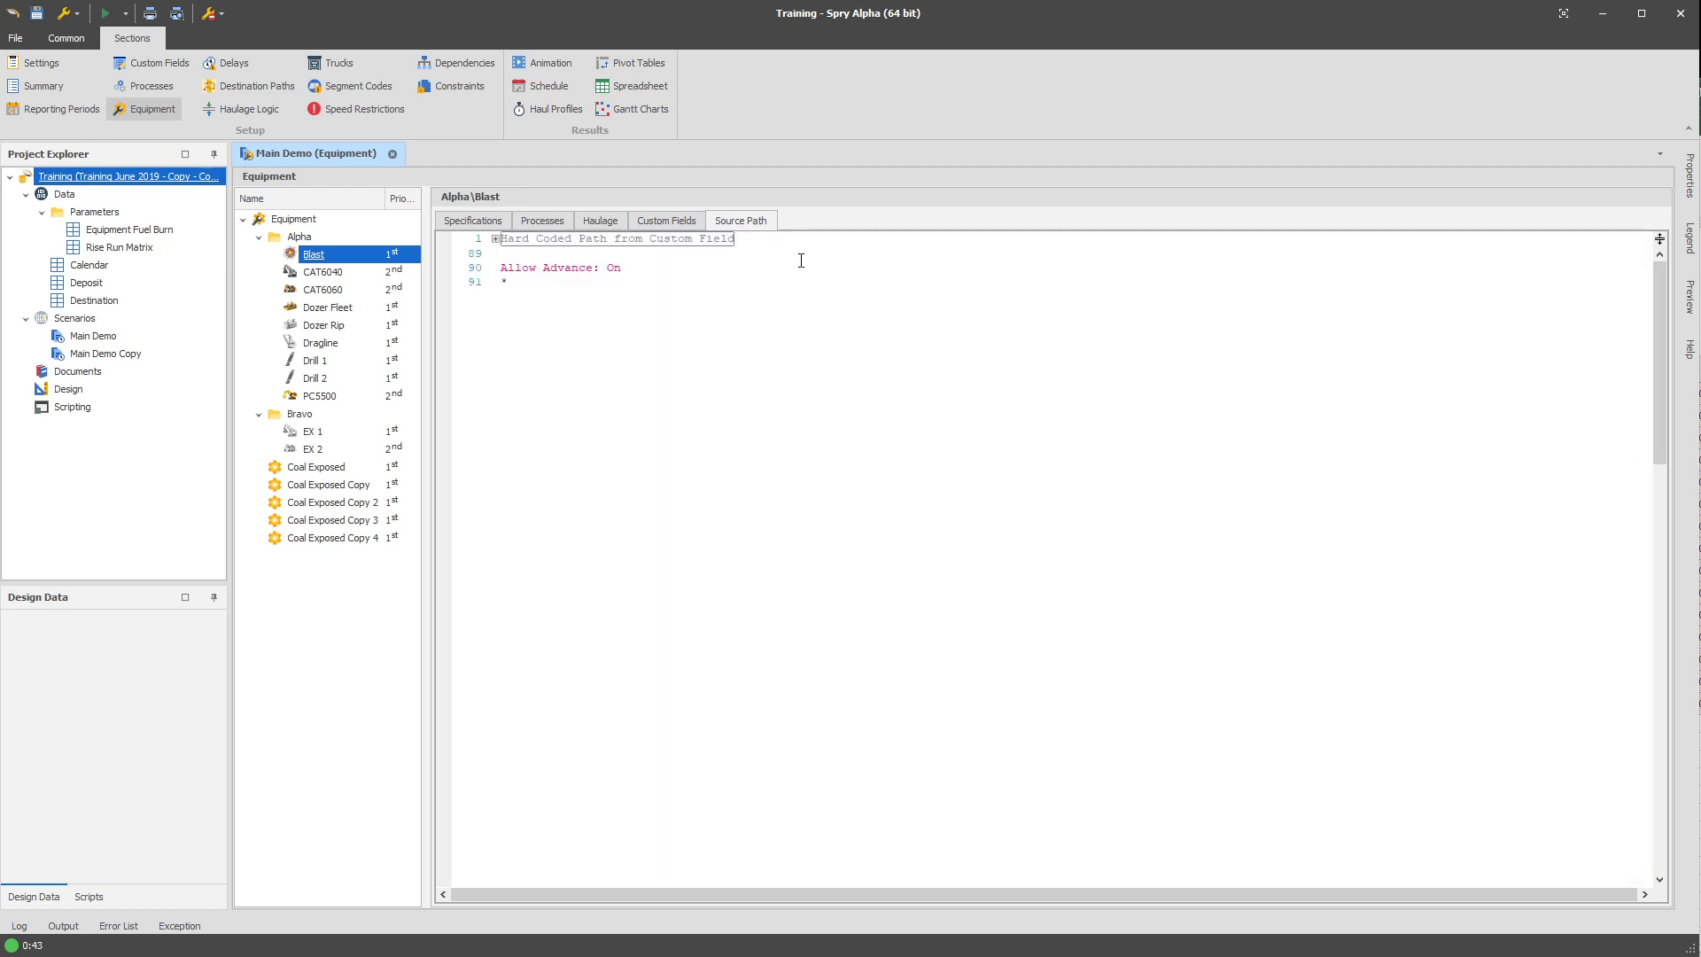
Add two blank lines between the collapsed region and the Allow Advance line.
key("Return")
key("Return")
key("Up")
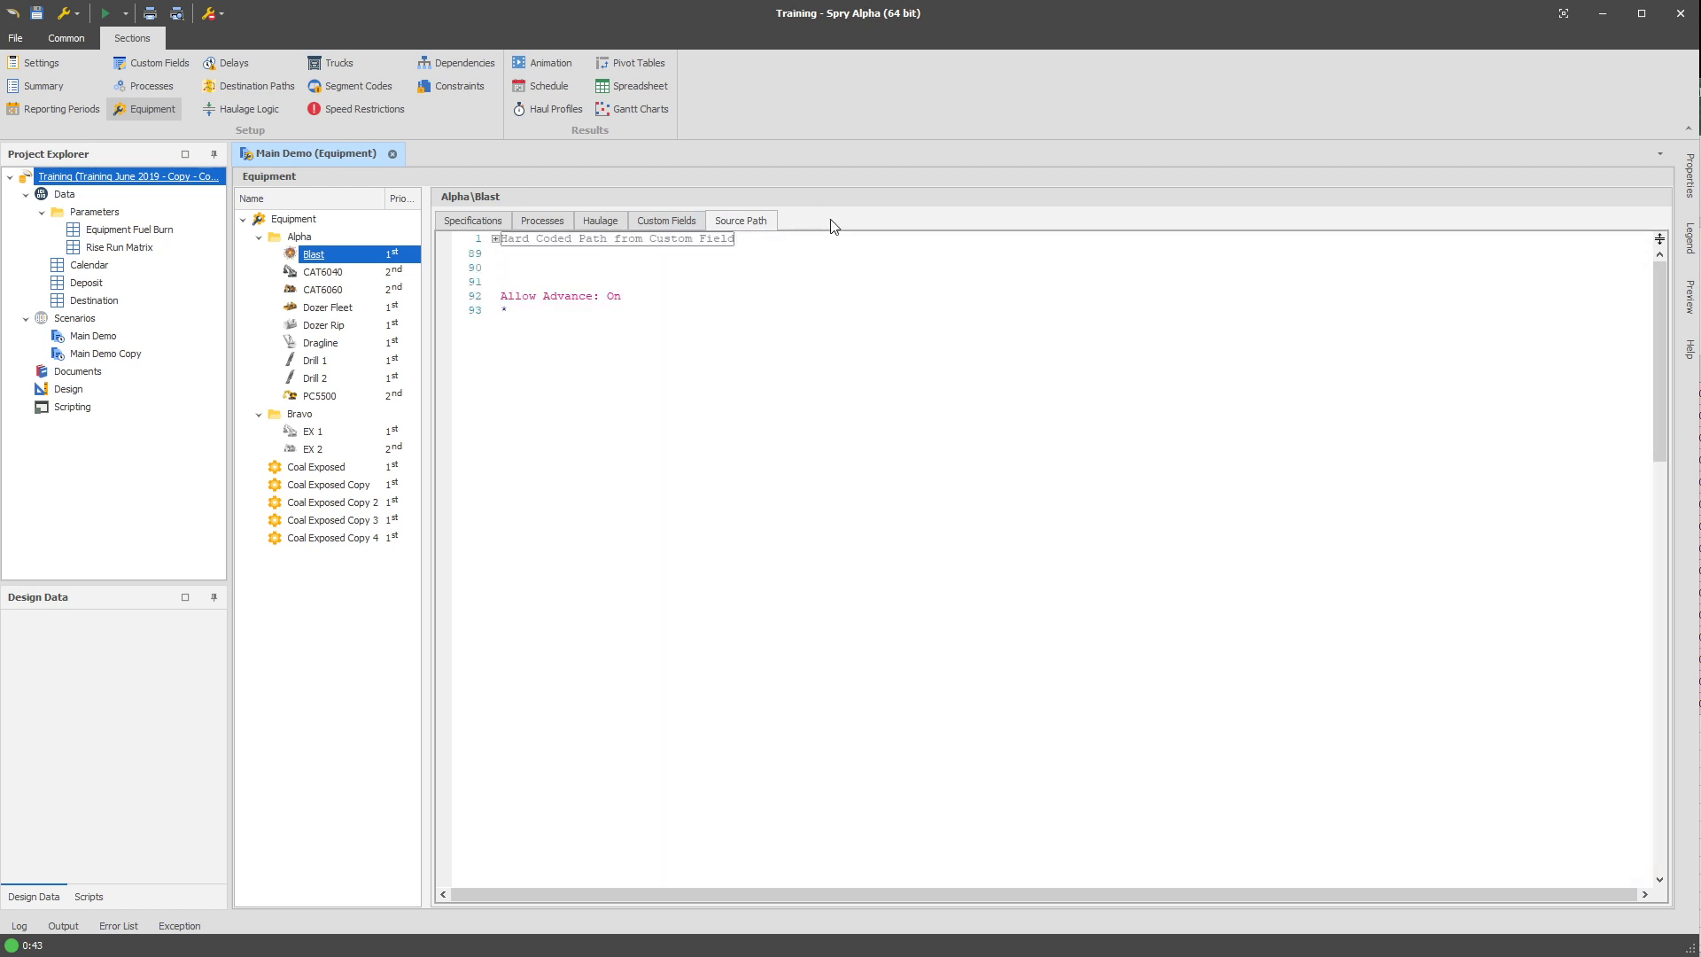